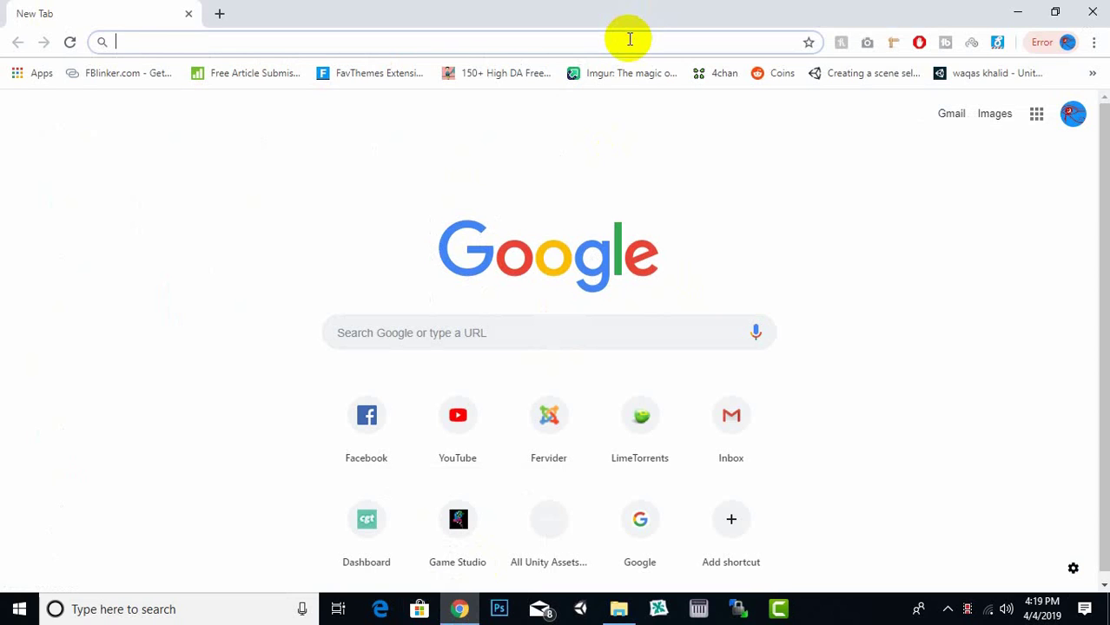
# - Load localhost/els in one Chrome tab and localhost/phpmyadmin in a new second tab
pyautogui.write('localhost/els')
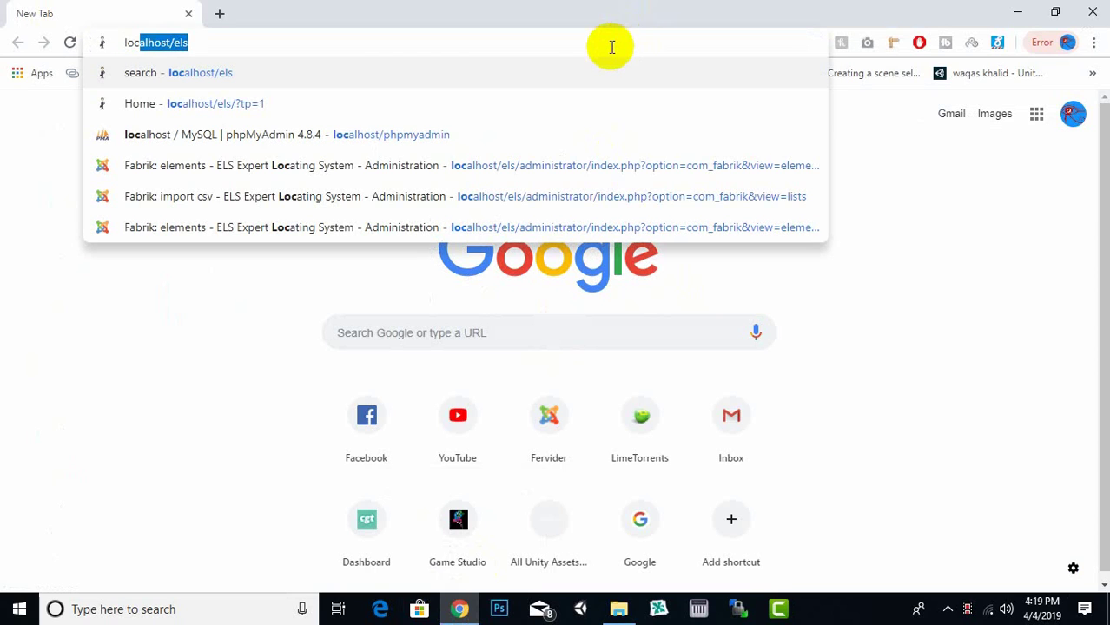
pyautogui.press('Return')
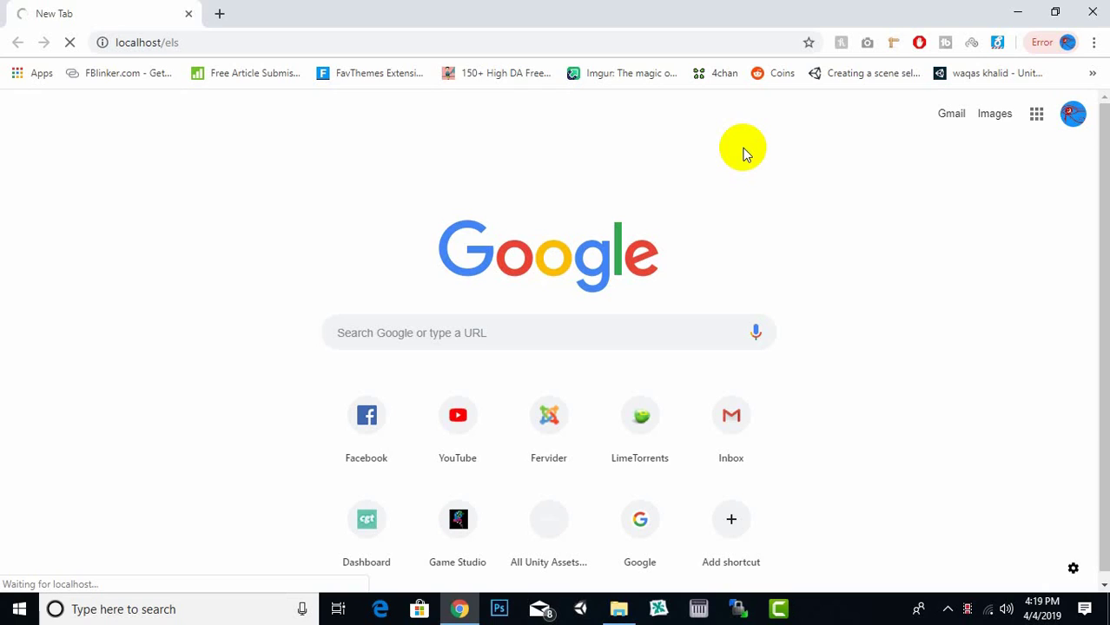
pyautogui.click(224, 13)
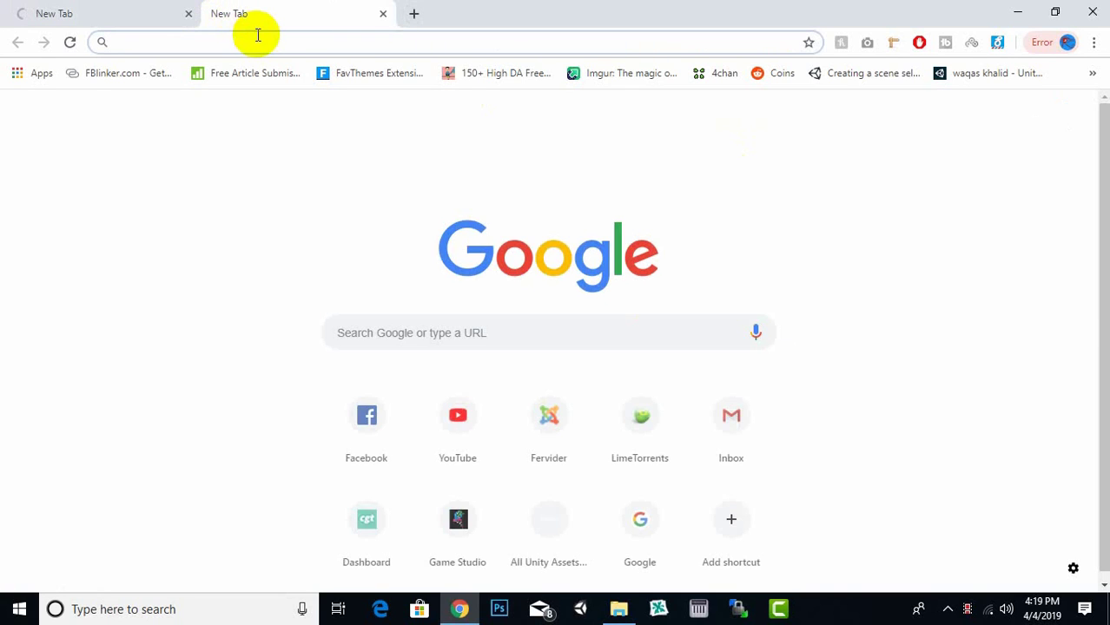
pyautogui.write('local')
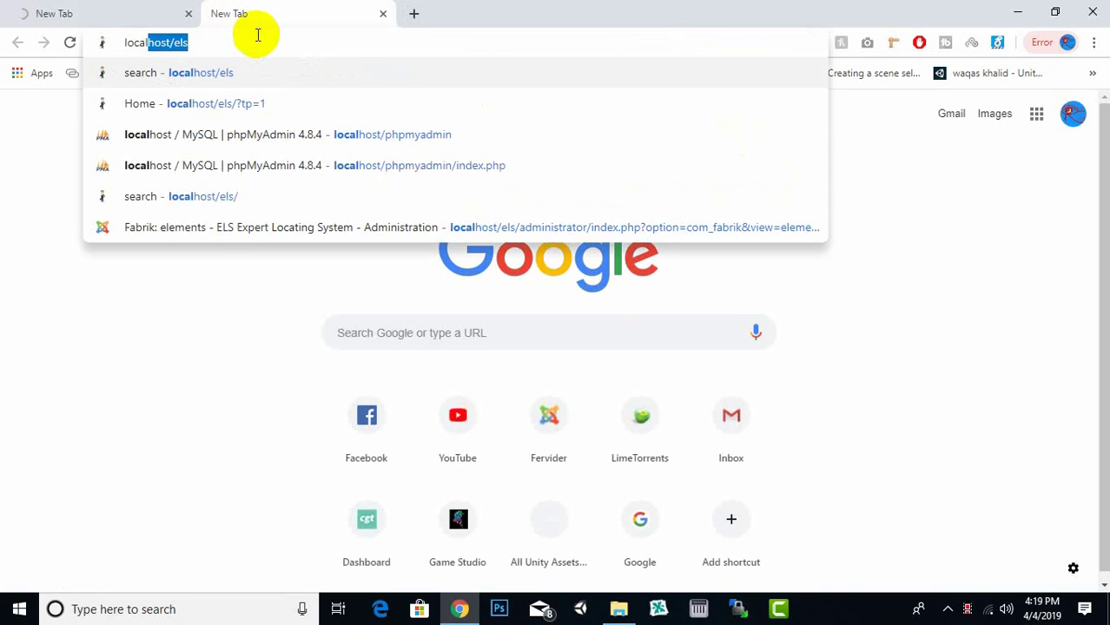
pyautogui.write('host/')
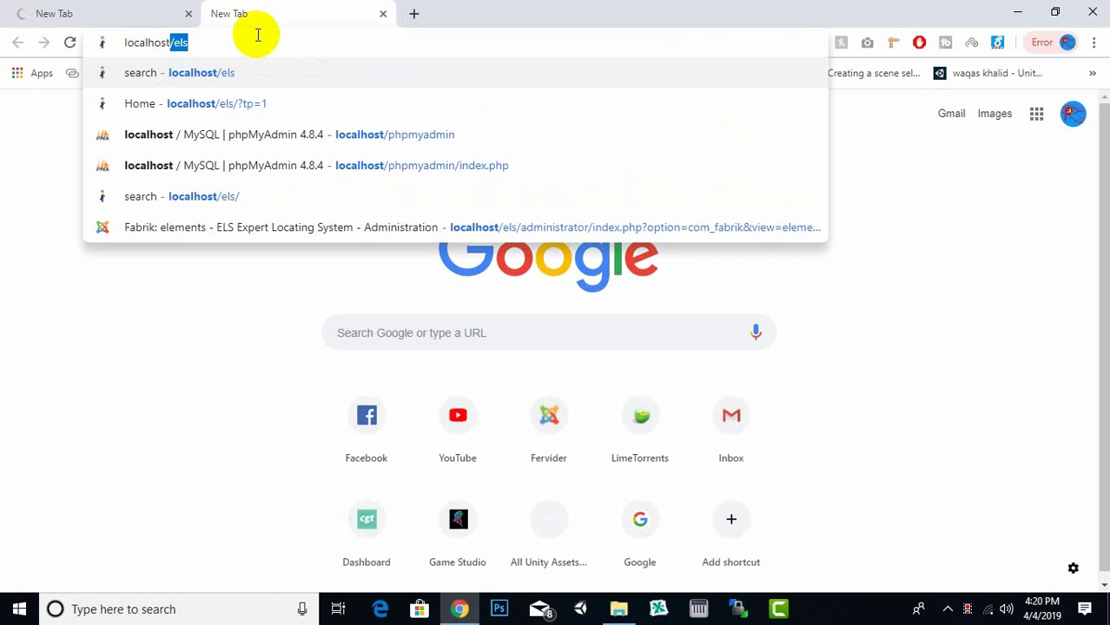
pyautogui.write('php')
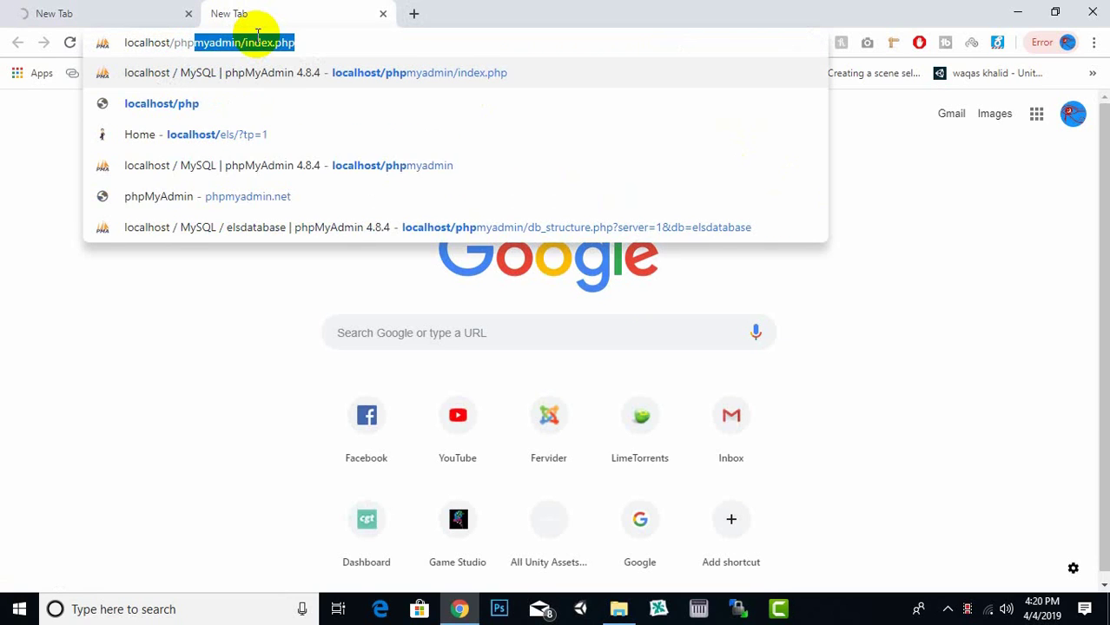
pyautogui.press('Right')
pyautogui.press('BackSpace')
pyautogui.press('BackSpace')
pyautogui.press('BackSpace')
pyautogui.press('BackSpace')
pyautogui.press('BackSpace')
pyautogui.press('BackSpace')
pyautogui.press('BackSpace')
pyautogui.press('BackSpace')
pyautogui.press('BackSpace')
pyautogui.press('BackSpace')
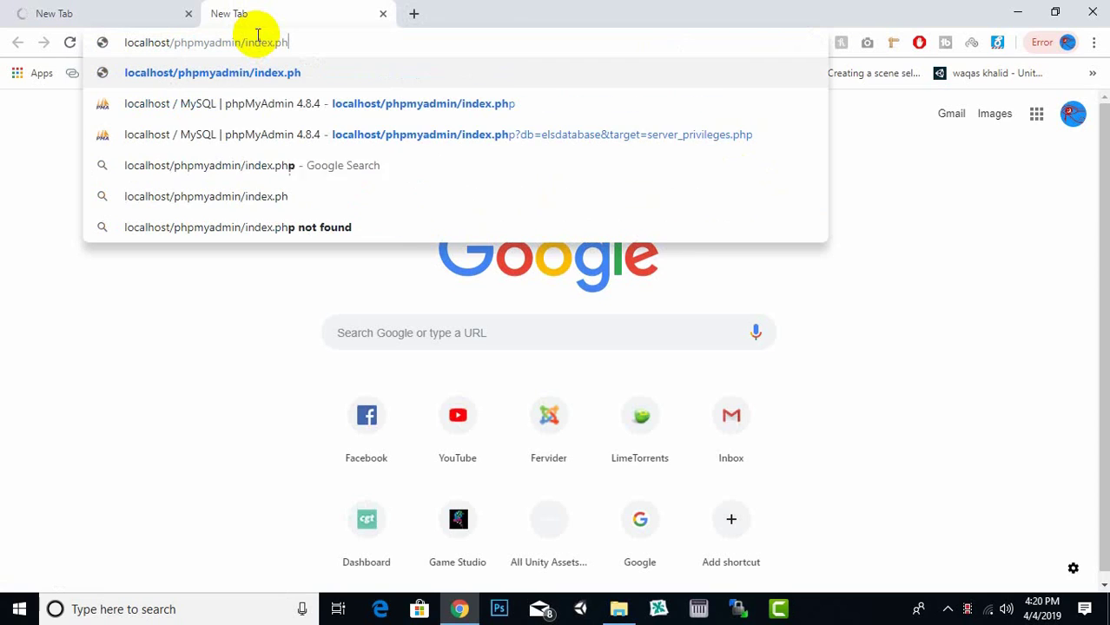
pyautogui.press('Return')
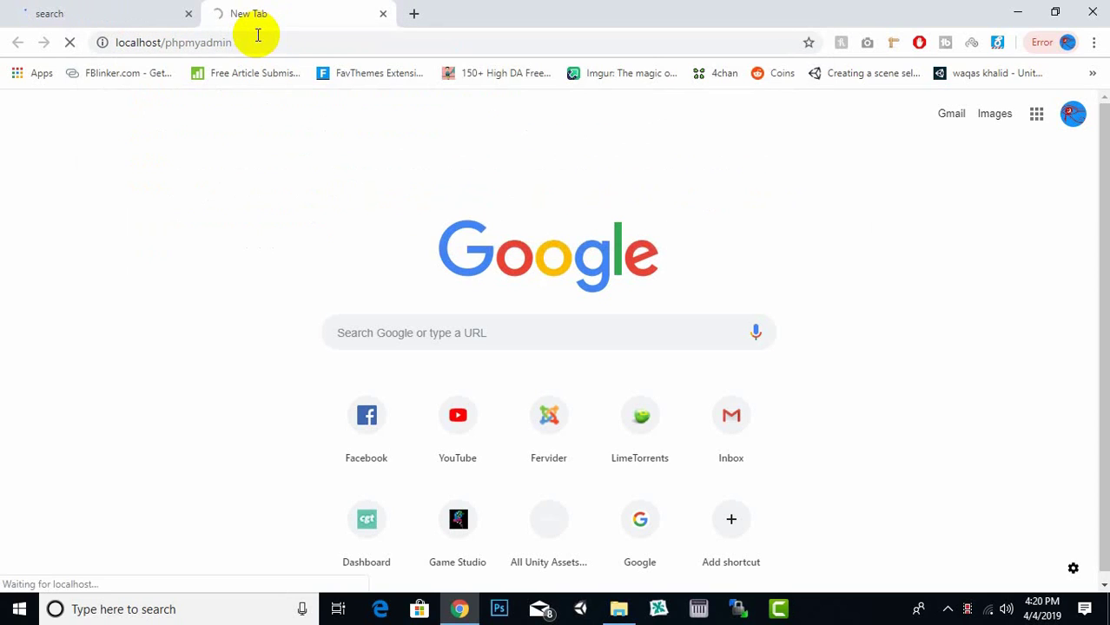
pyautogui.click(137, 9)
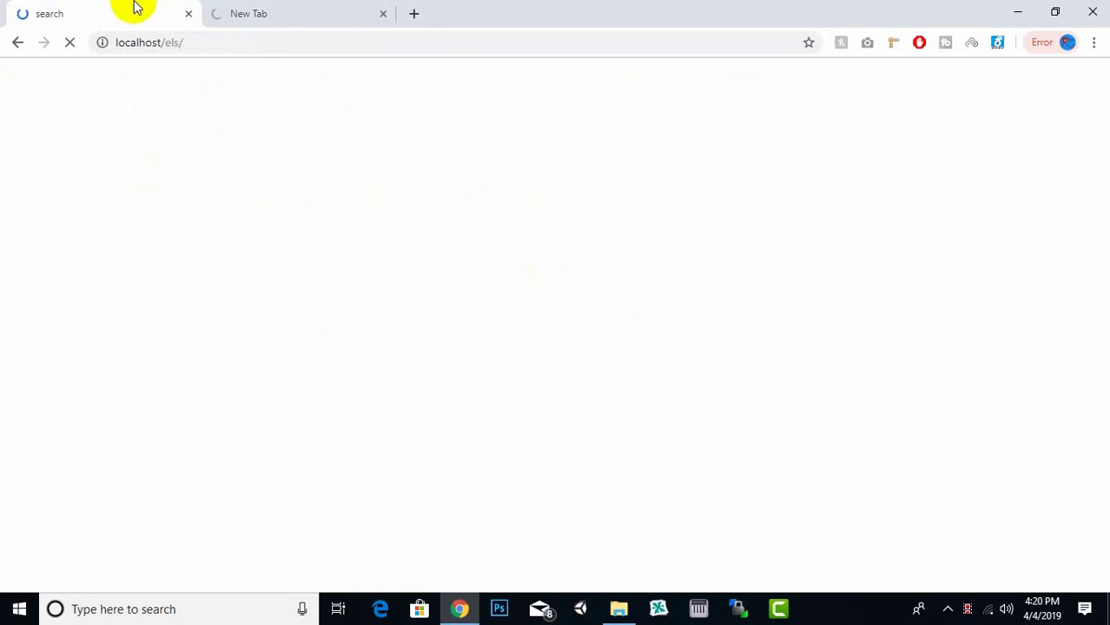
pyautogui.click(630, 608)
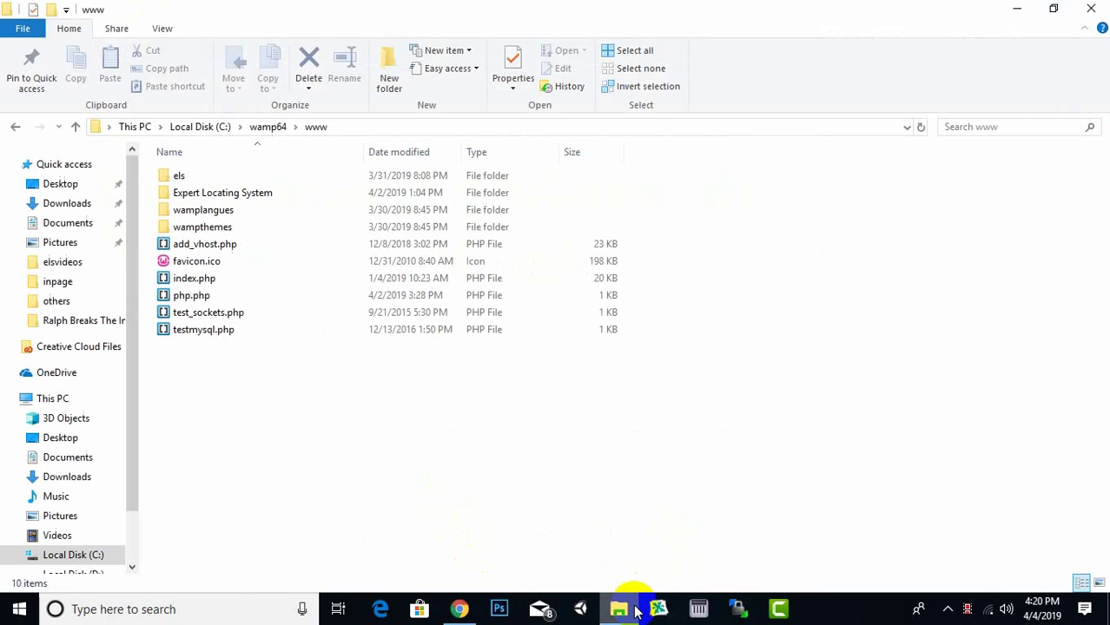
pyautogui.click(191, 181)
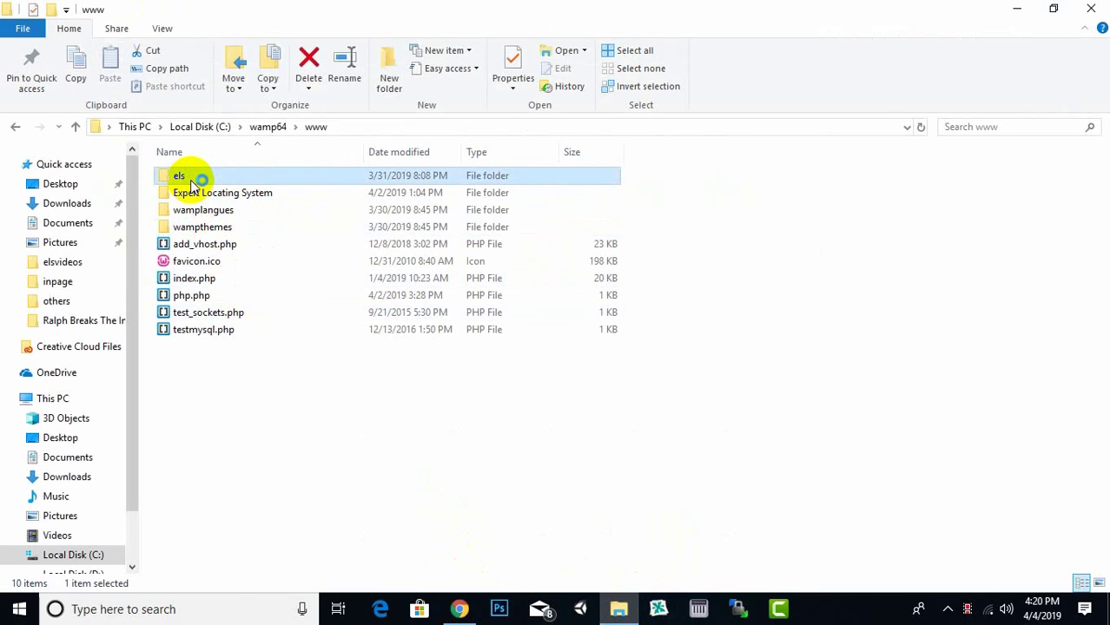
pyautogui.doubleClick(191, 183)
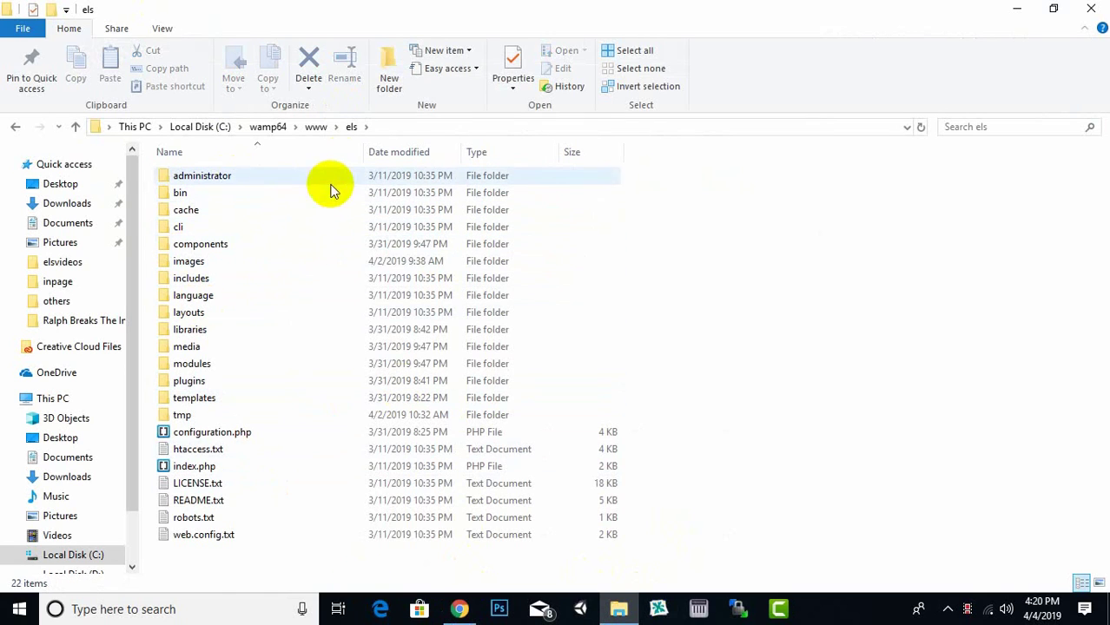
pyautogui.click(318, 128)
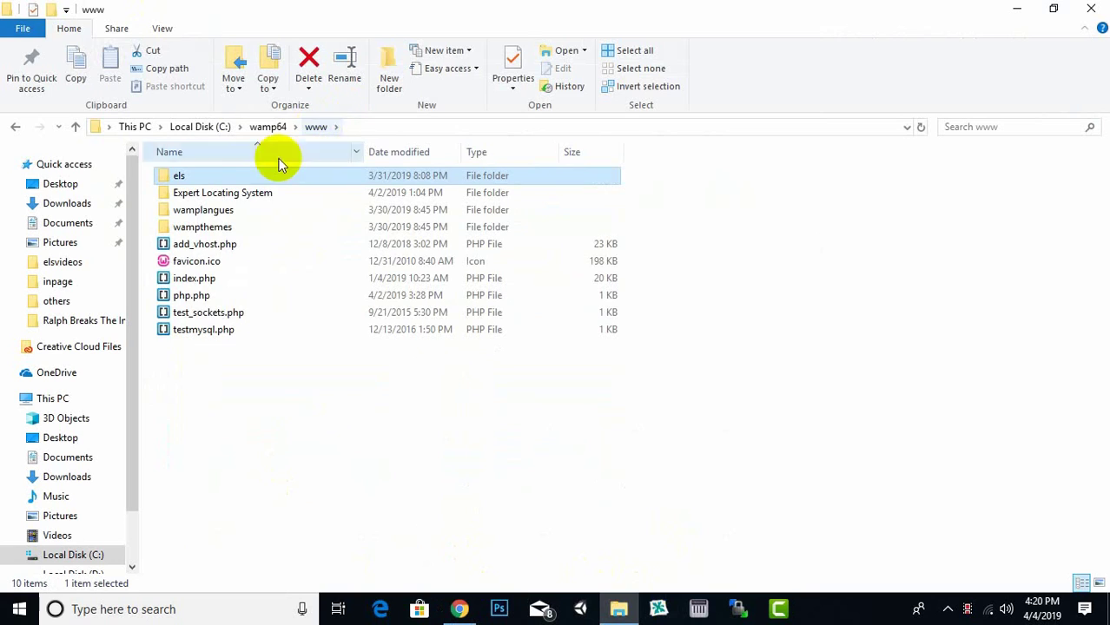
pyautogui.rightClick(239, 178)
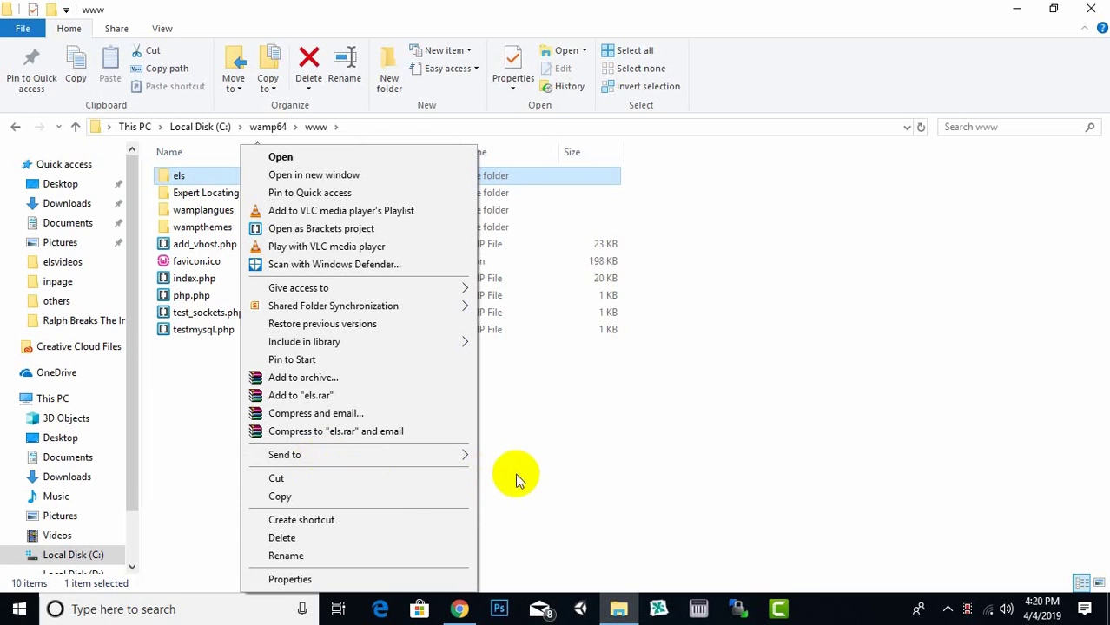
pyautogui.click(602, 341)
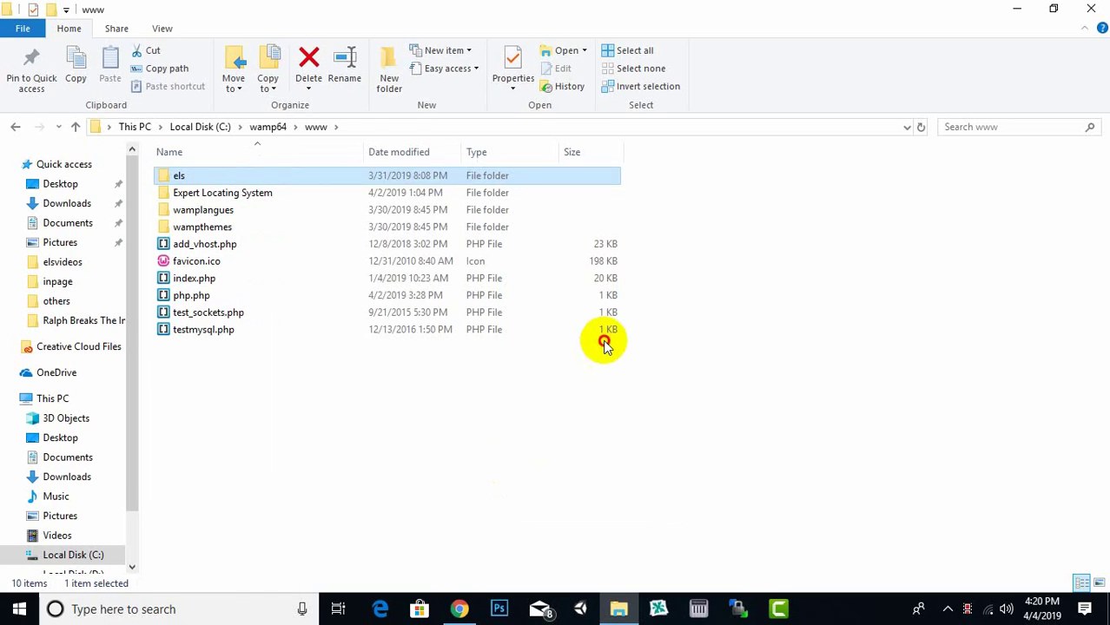
# - Inspect els.zip and elsdatabase.sql in the Expert Locating System folder, then minimize Explorer
pyautogui.doubleClick(223, 192)
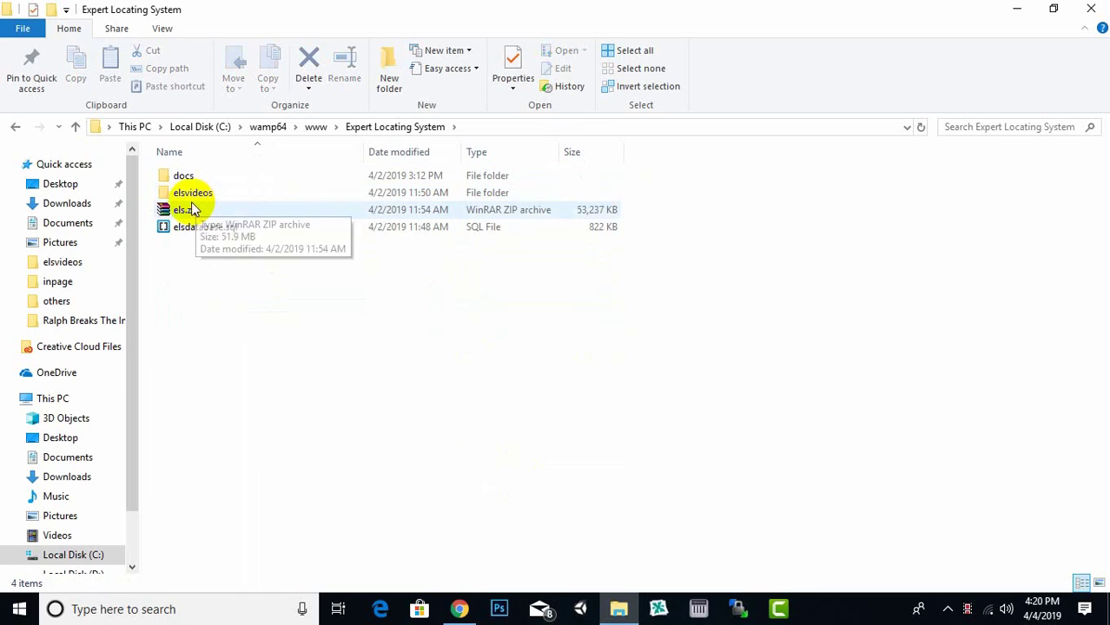
pyautogui.click(191, 211)
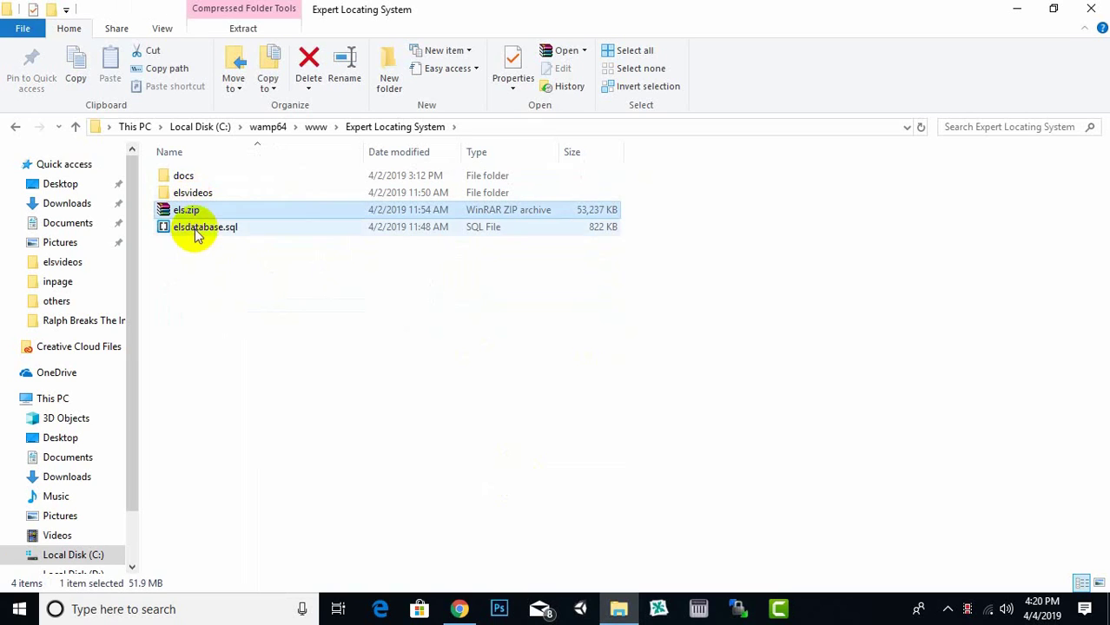
pyautogui.click(206, 236)
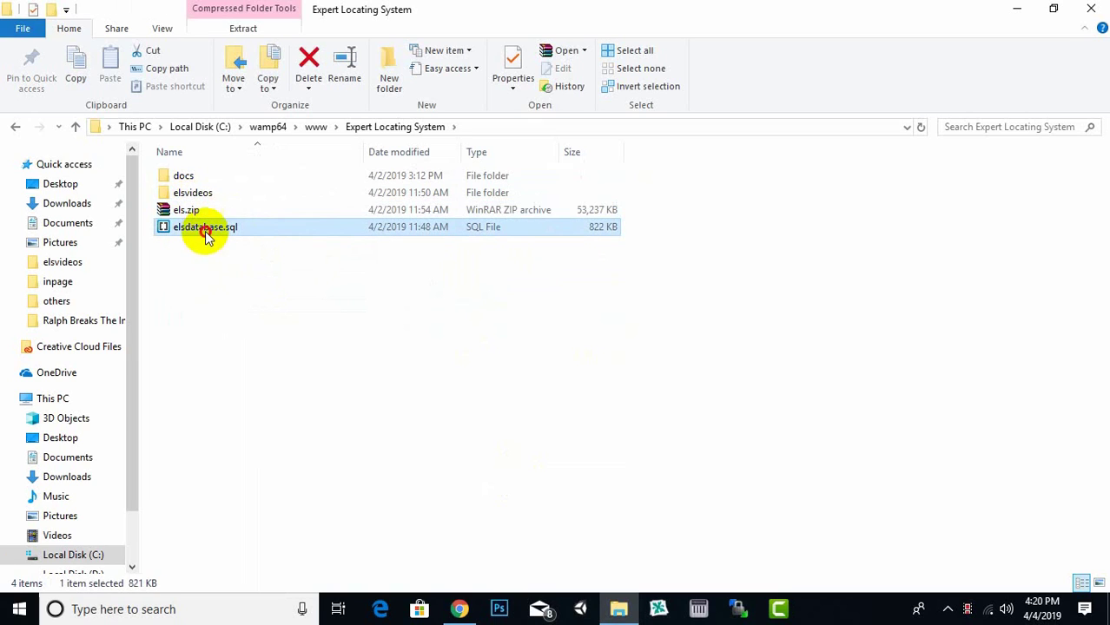
pyautogui.click(238, 283)
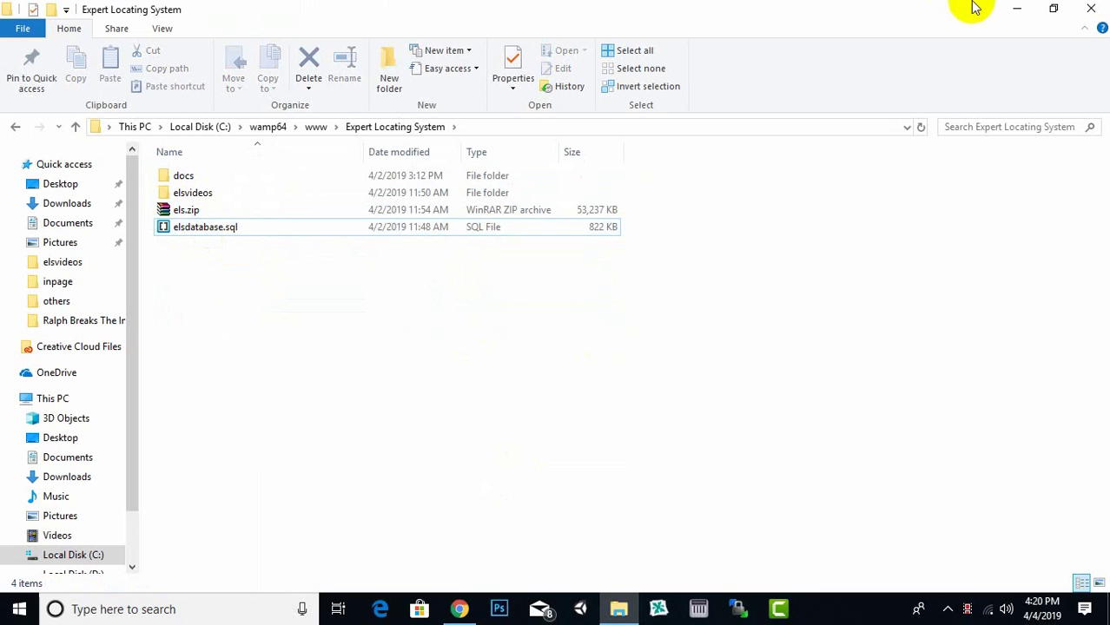
pyautogui.click(1016, 9)
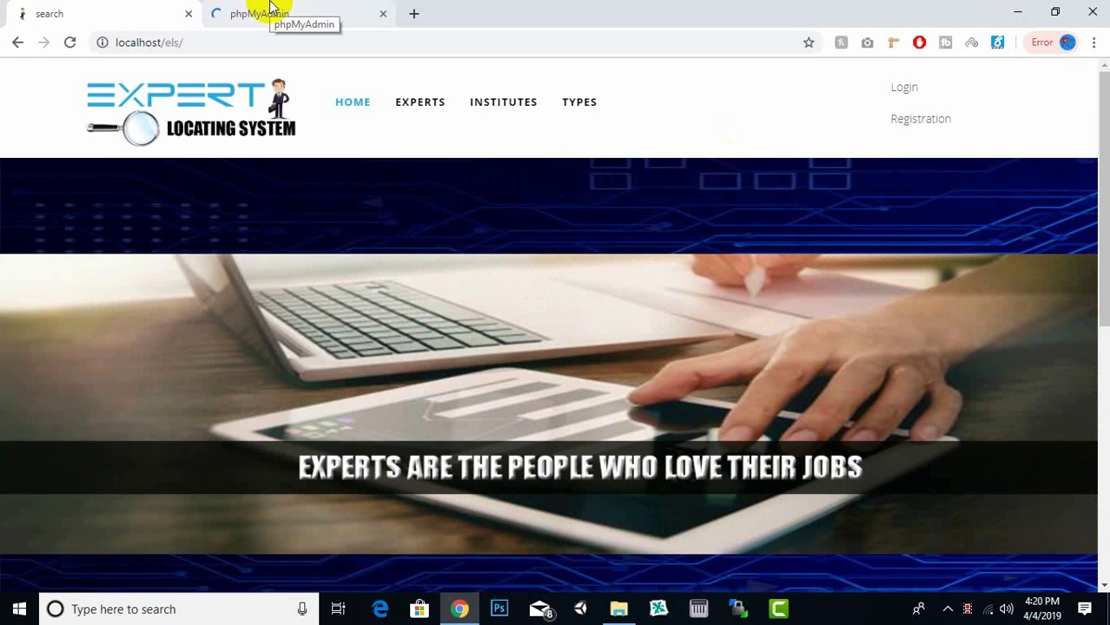
# - Log into phpMyAdmin with username root and an empty password
pyautogui.click(271, 9)
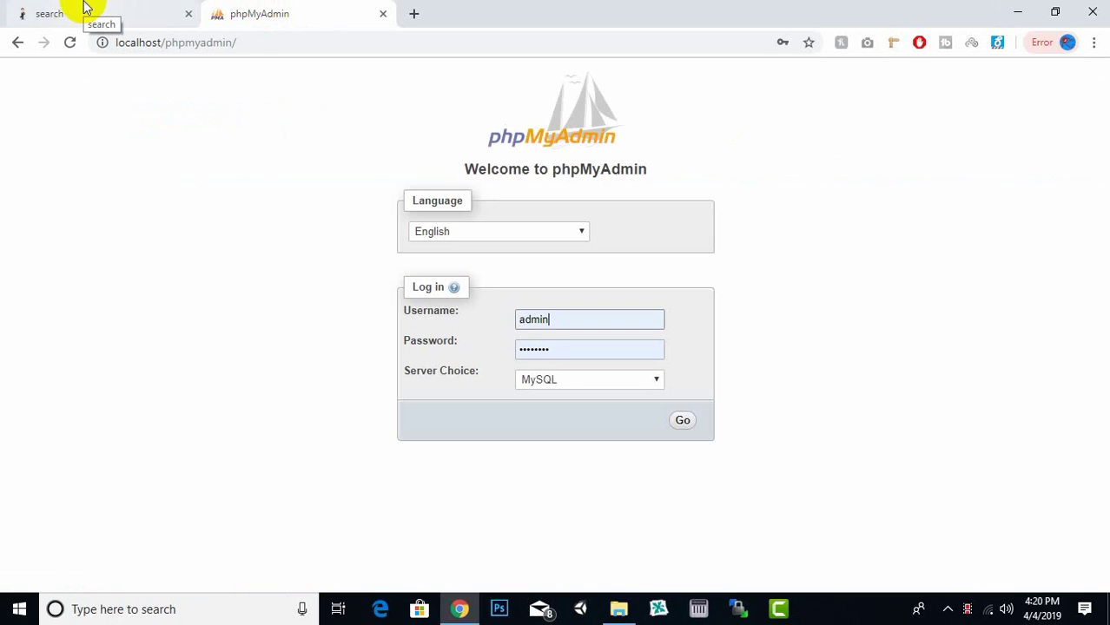
pyautogui.doubleClick(575, 322)
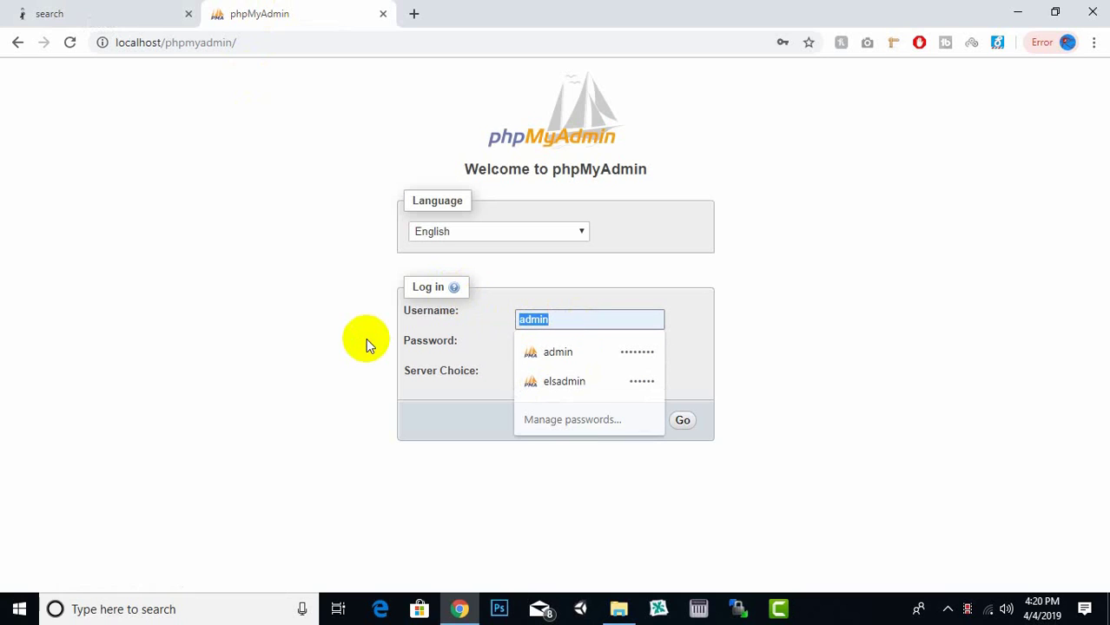
pyautogui.write('root')
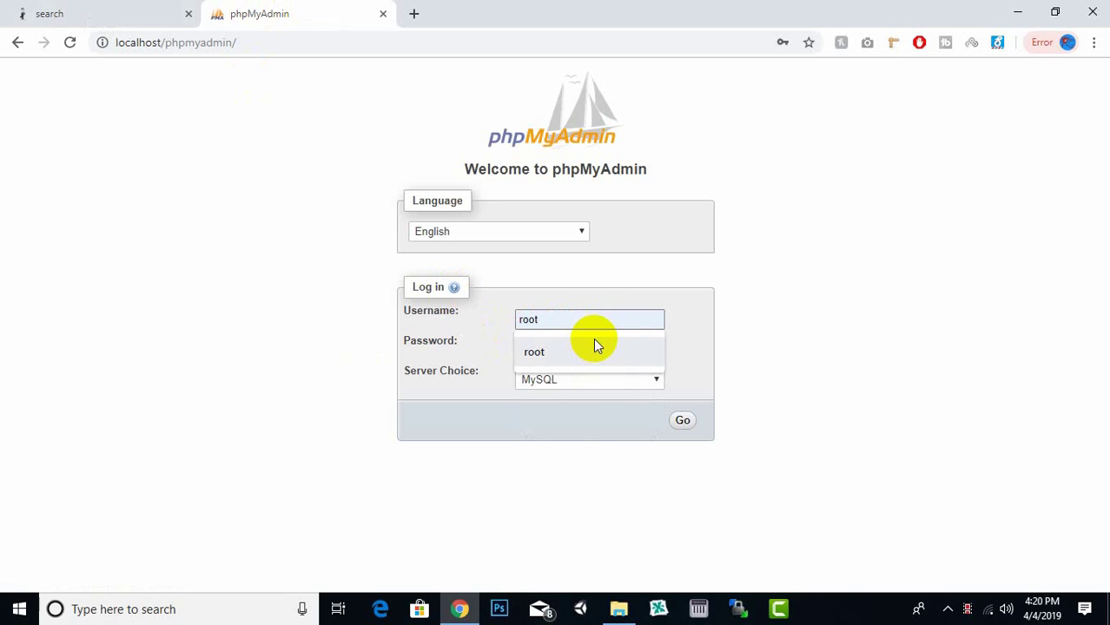
pyautogui.click(593, 346)
pyautogui.press('Tab')
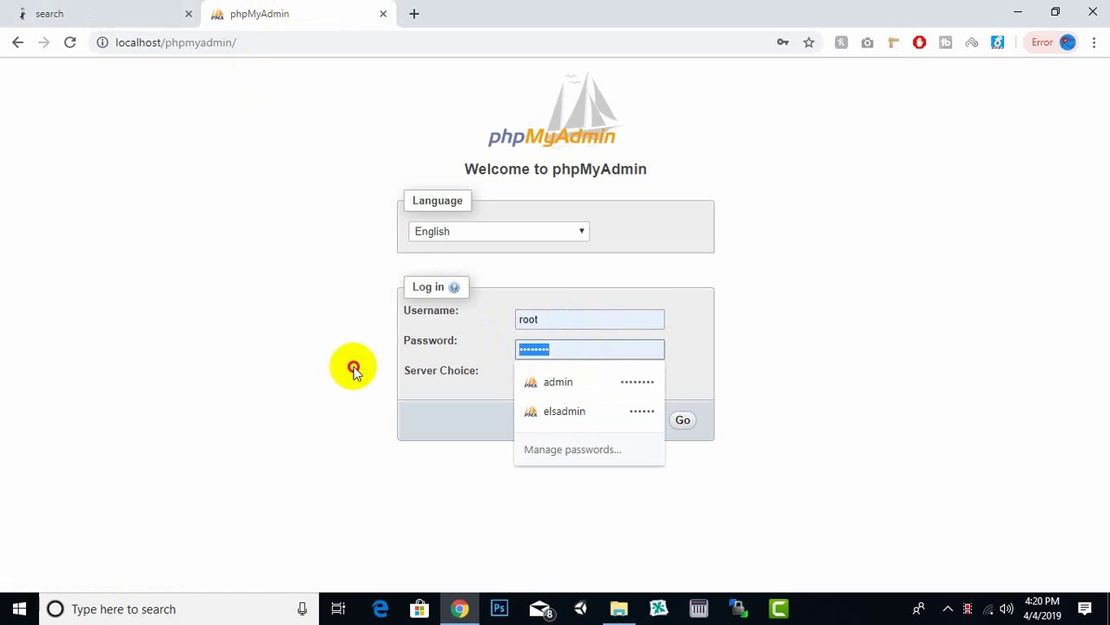
pyautogui.press('BackSpace')
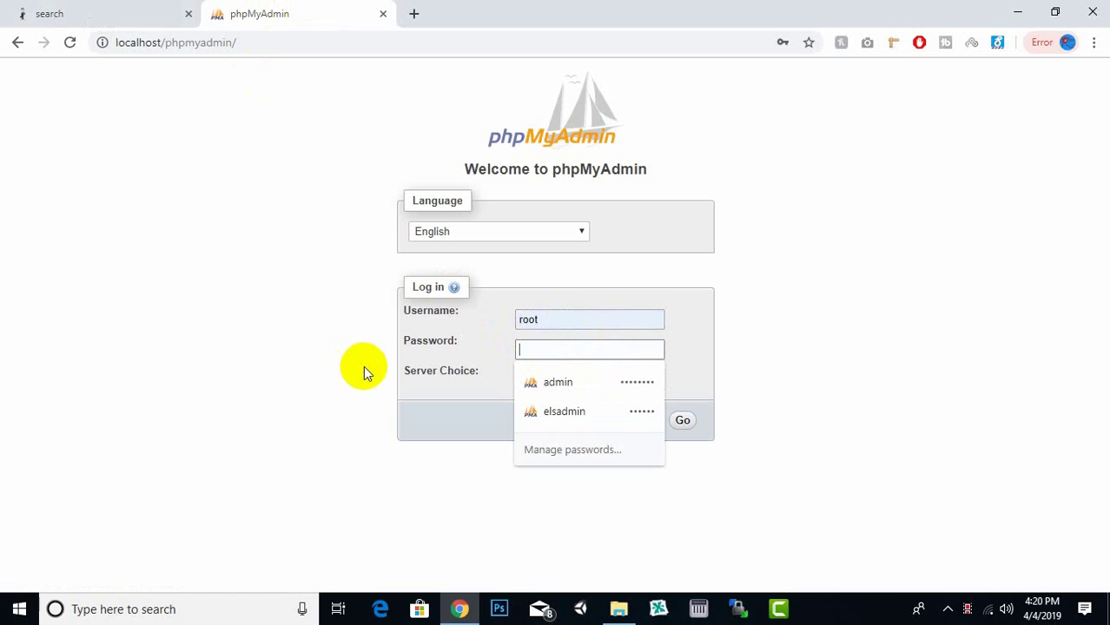
pyautogui.click(685, 423)
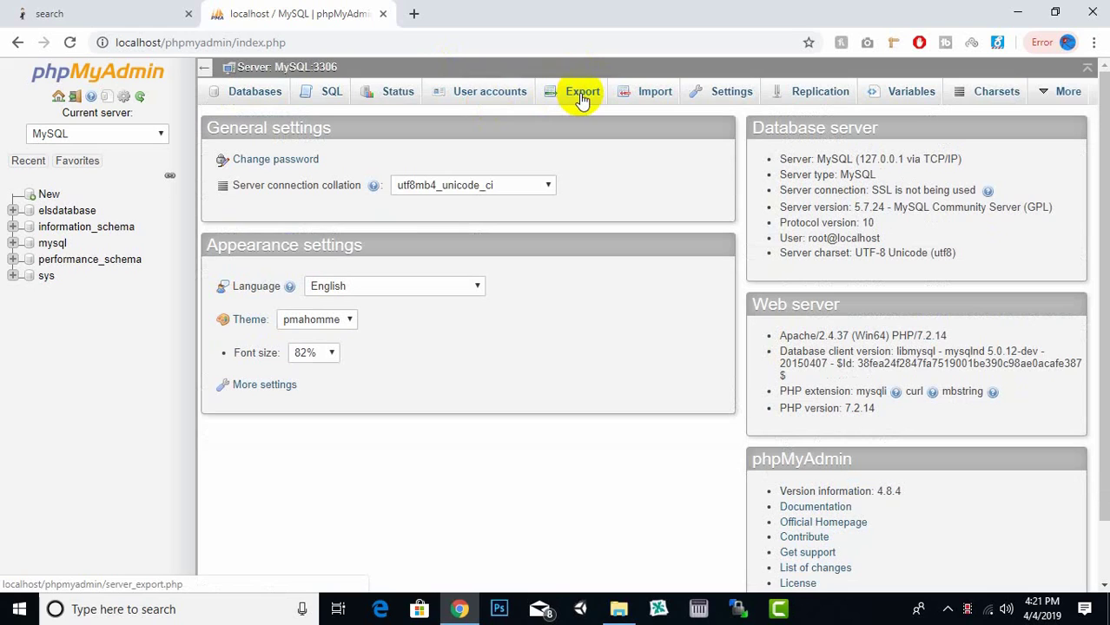
# - Open the Export page for elsdatabase and keep SQL as the export format
pyautogui.click(582, 98)
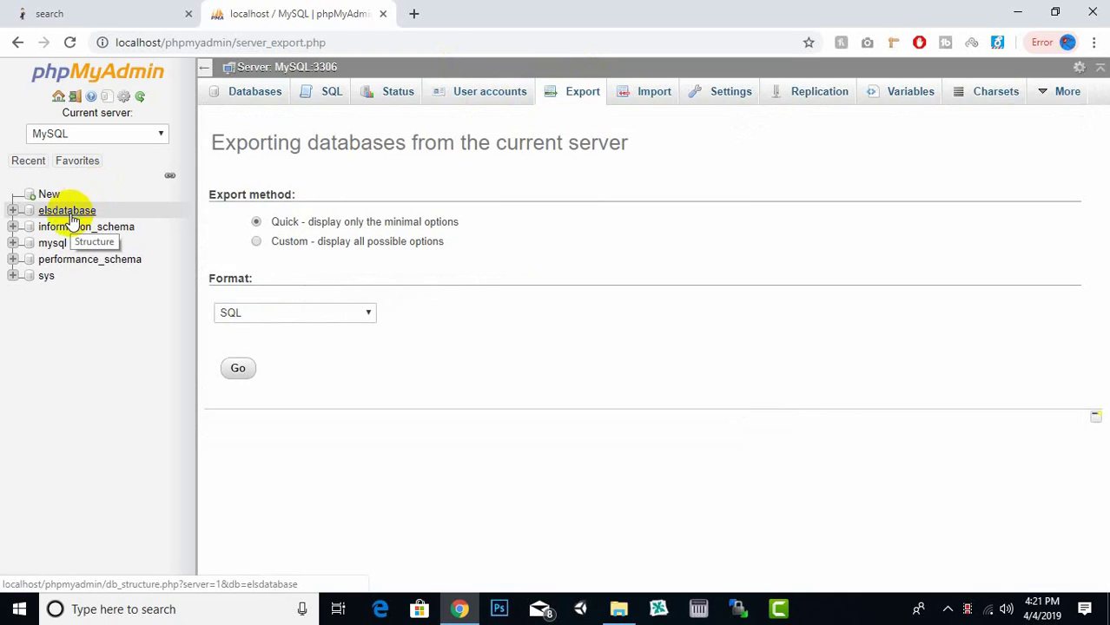
pyautogui.click(73, 219)
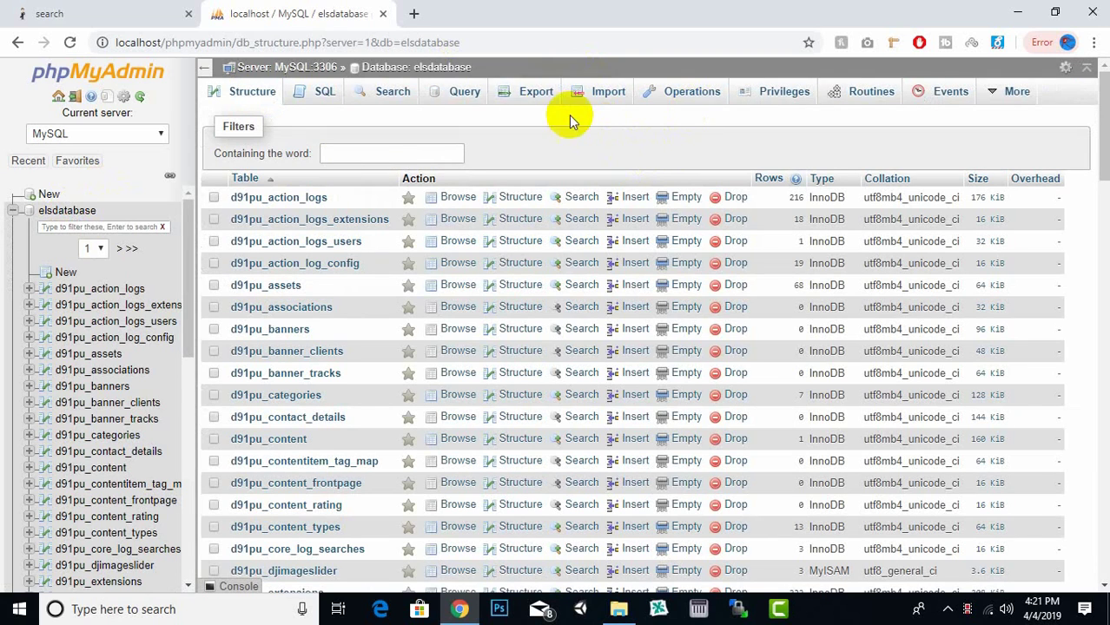
pyautogui.click(548, 111)
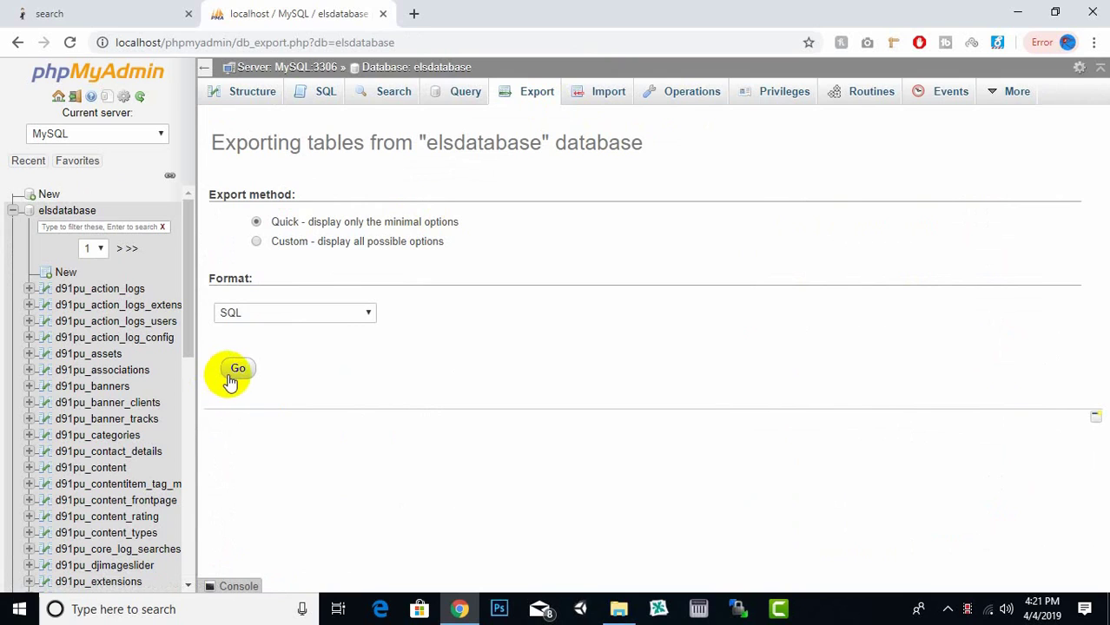
pyautogui.click(287, 318)
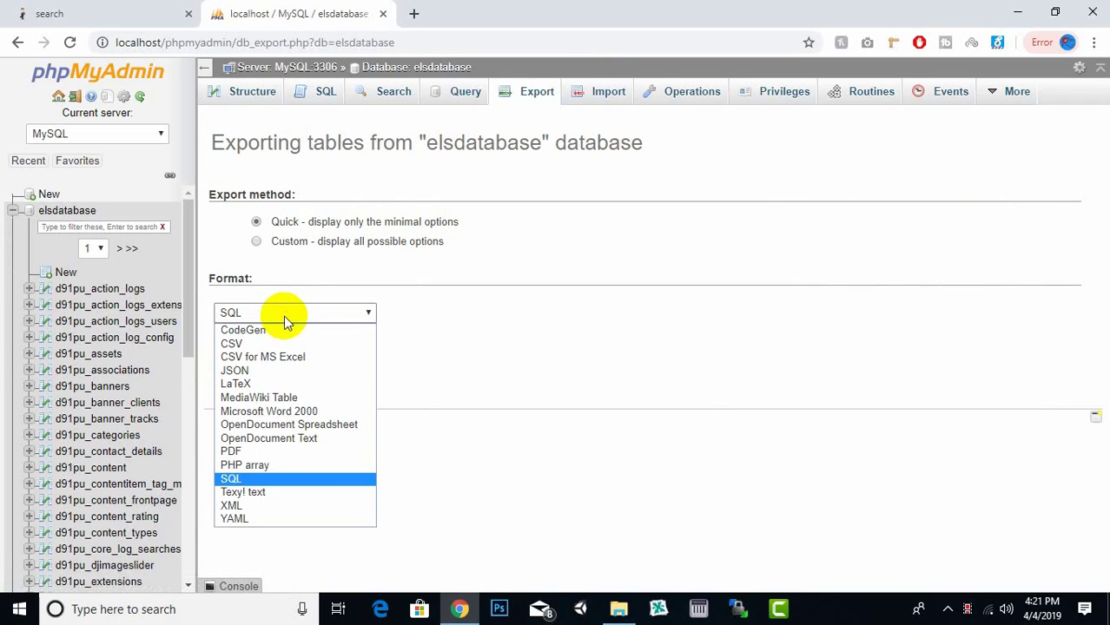
pyautogui.click(285, 317)
pyautogui.click(239, 373)
# - Switch back to the Expert Locating System home page tab
pyautogui.rightClick(239, 374)
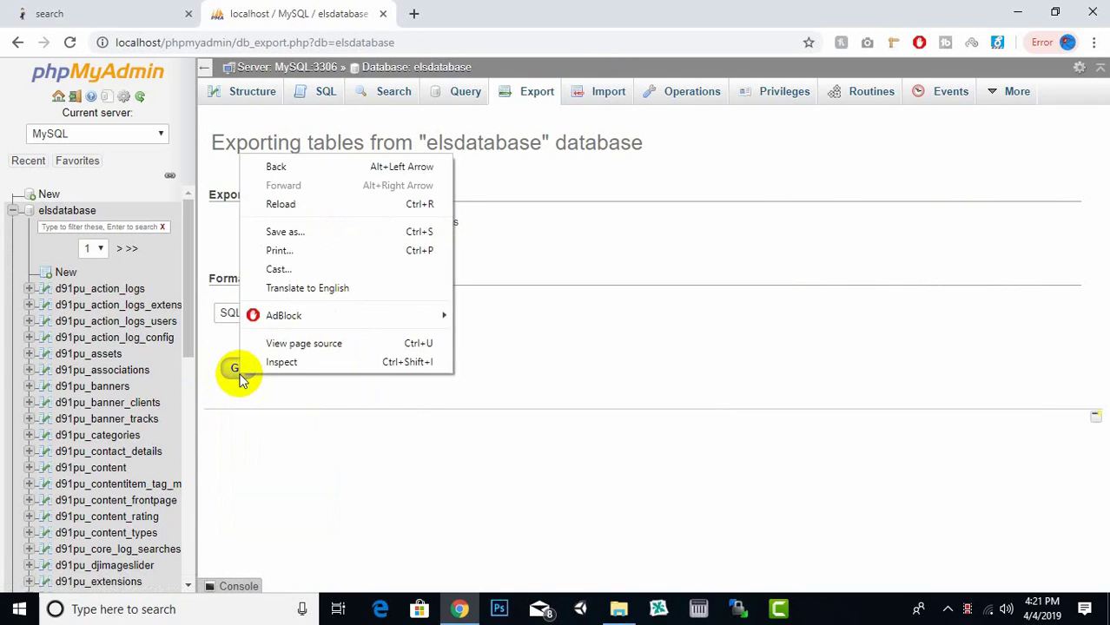
pyautogui.click(343, 398)
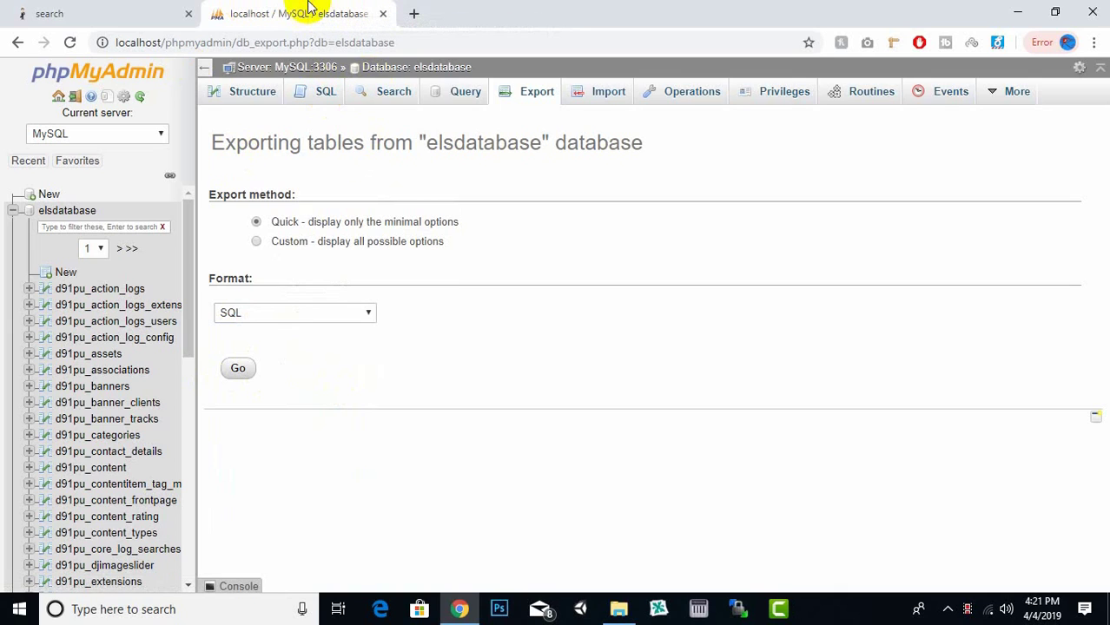
pyautogui.click(176, 9)
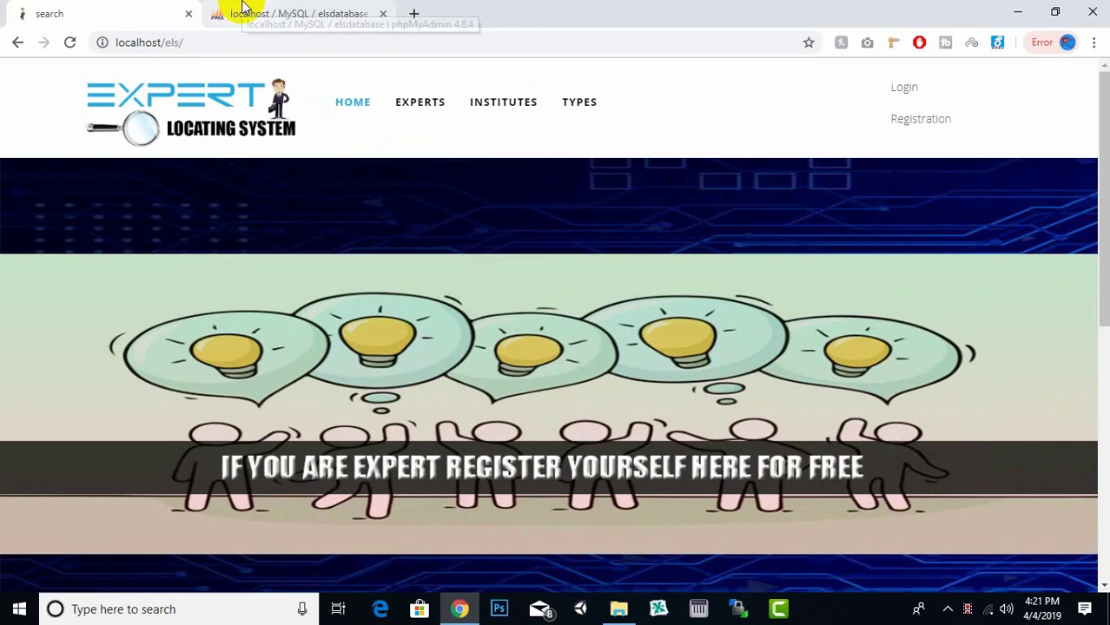
# - Compare the site and phpMyAdmin export tabs, scroll to the site's search section, then show the desktop
pyautogui.click(243, 9)
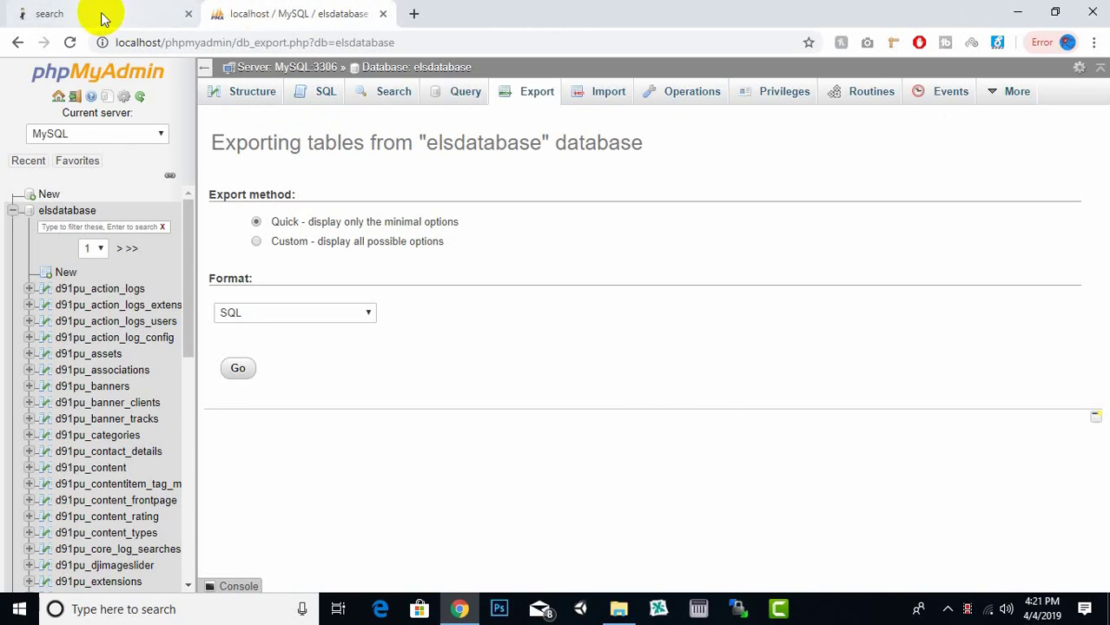
pyautogui.click(99, 12)
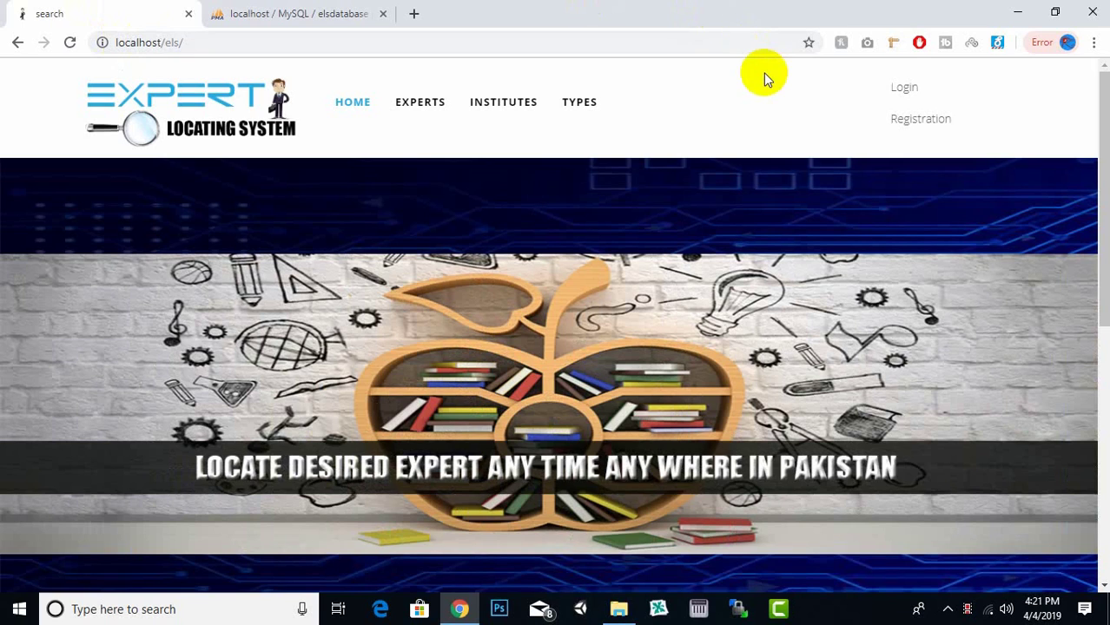
pyautogui.moveTo(1104, 98); pyautogui.dragTo(1090, 185)
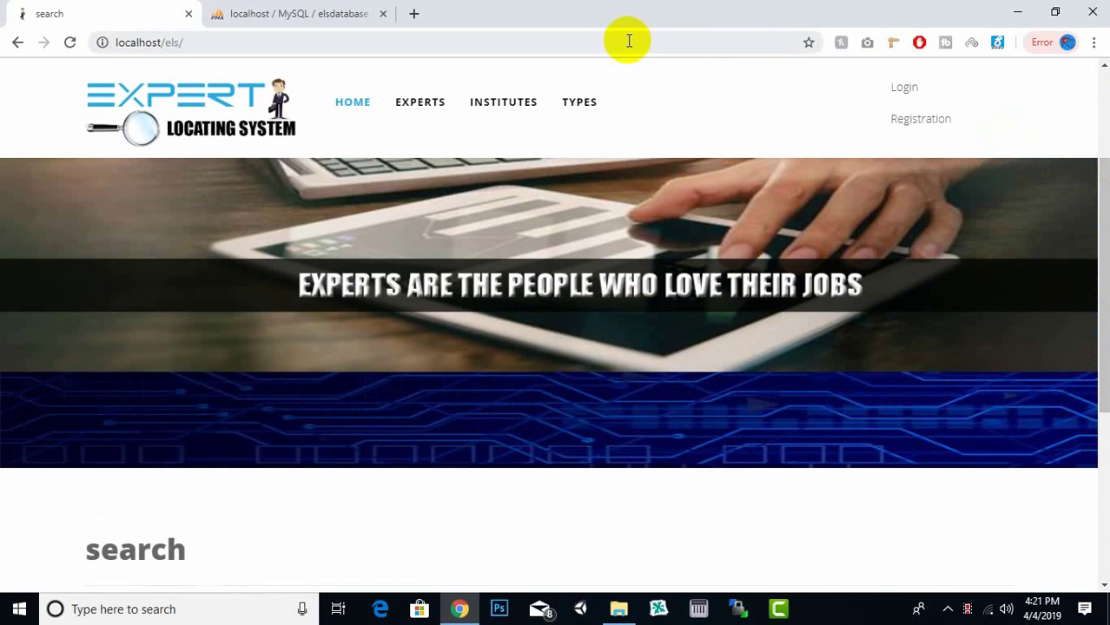
pyautogui.click(279, 10)
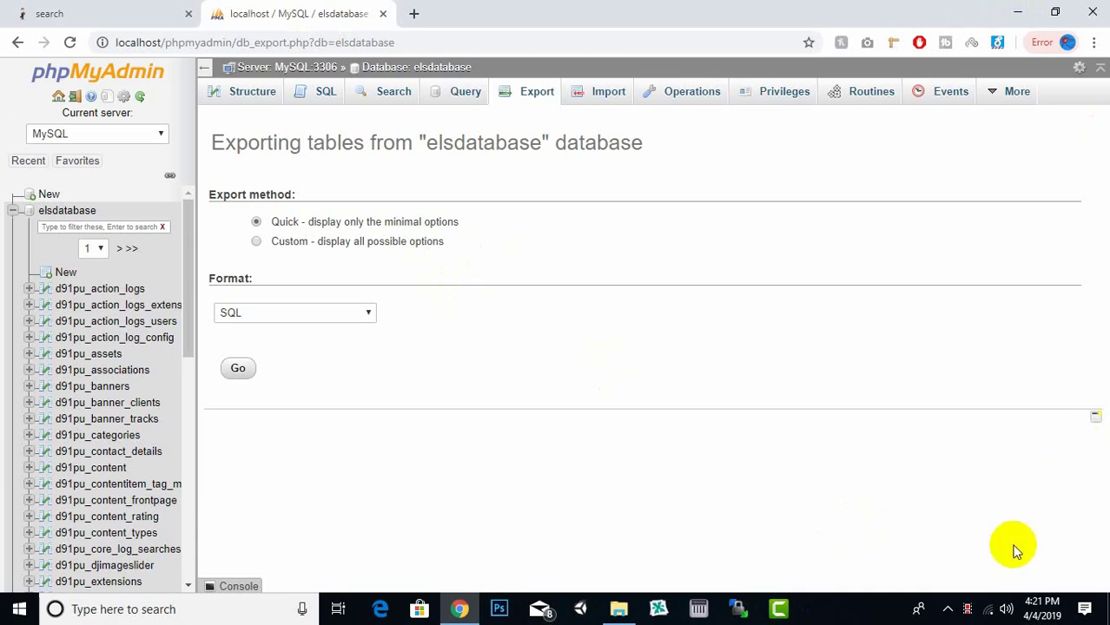
pyautogui.click(969, 611)
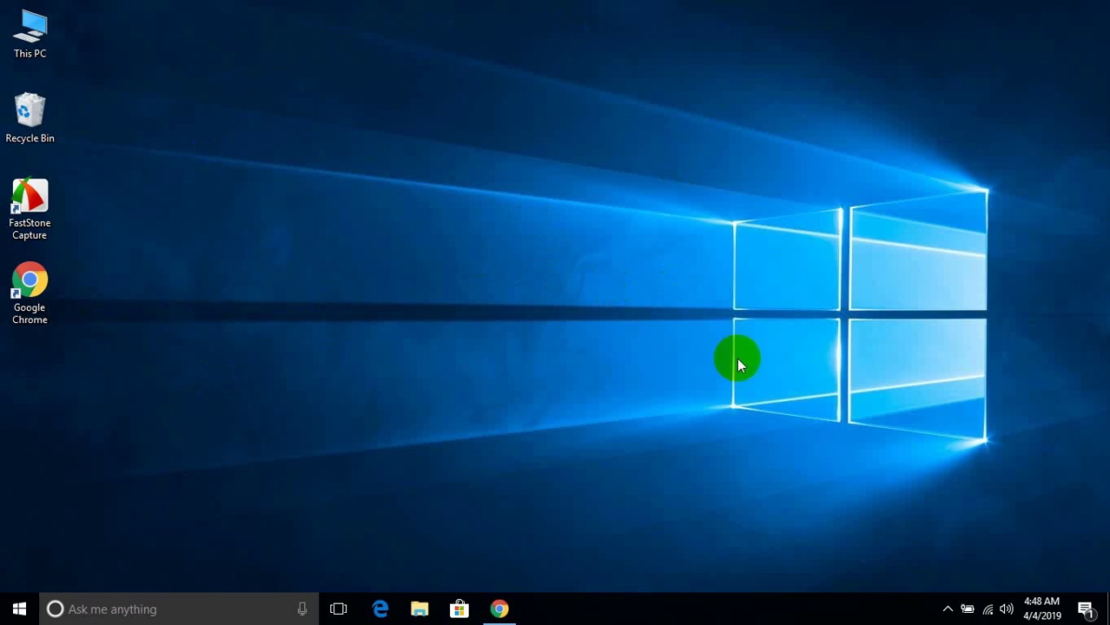
# - Search Windows for 'xamp' and launch XAMPP Control Panel
pyautogui.click(948, 608)
pyautogui.click(515, 471)
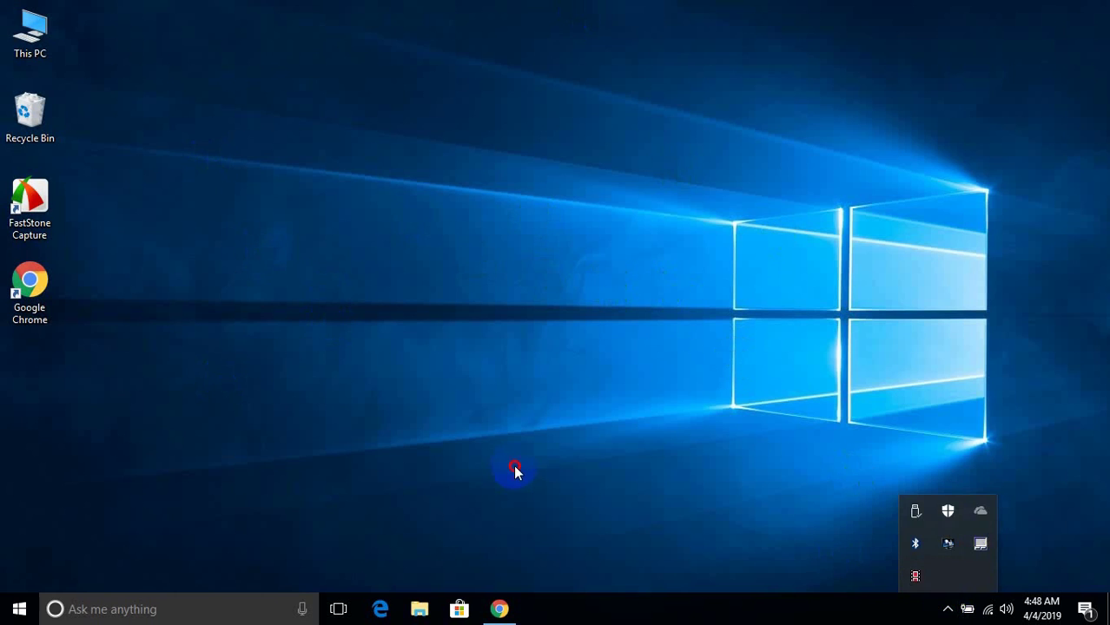
pyautogui.click(19, 608)
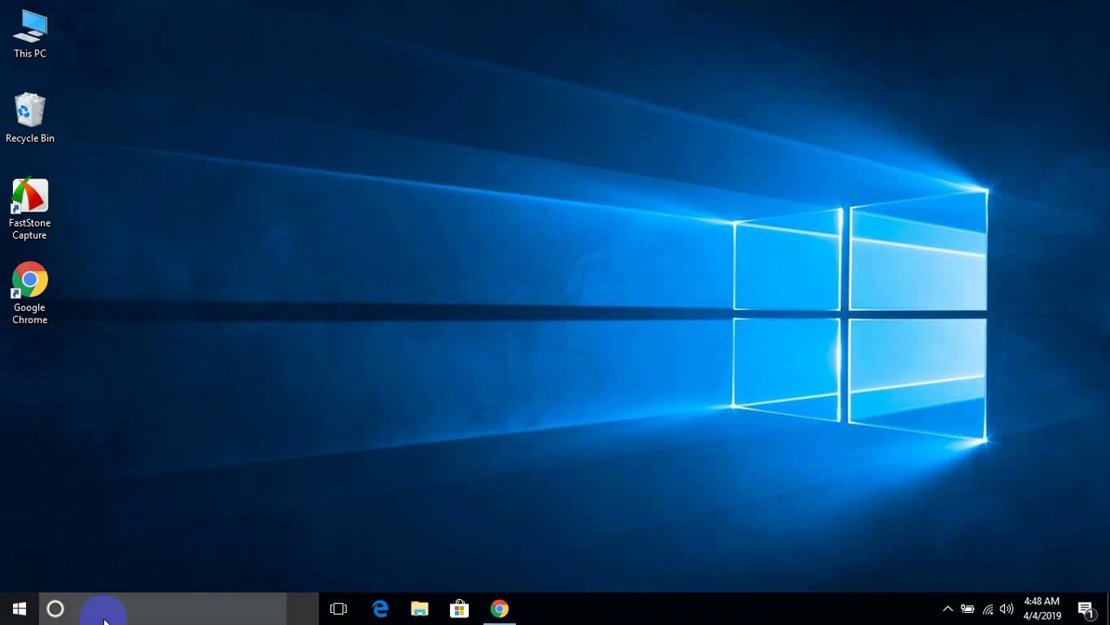
pyautogui.click(106, 613)
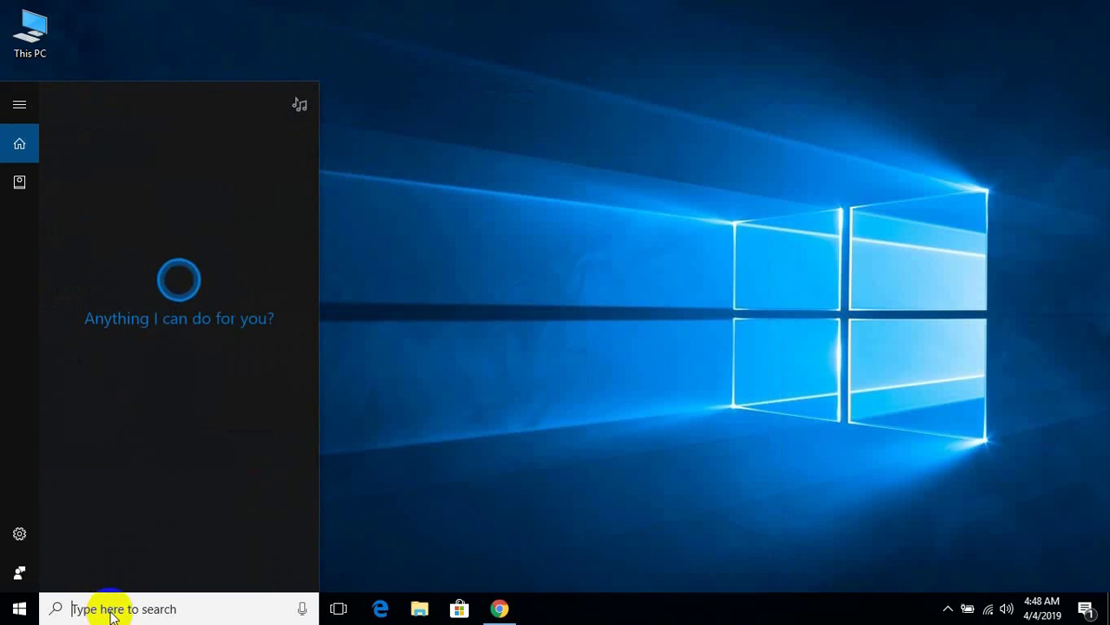
pyautogui.write('z')
pyautogui.press('BackSpace')
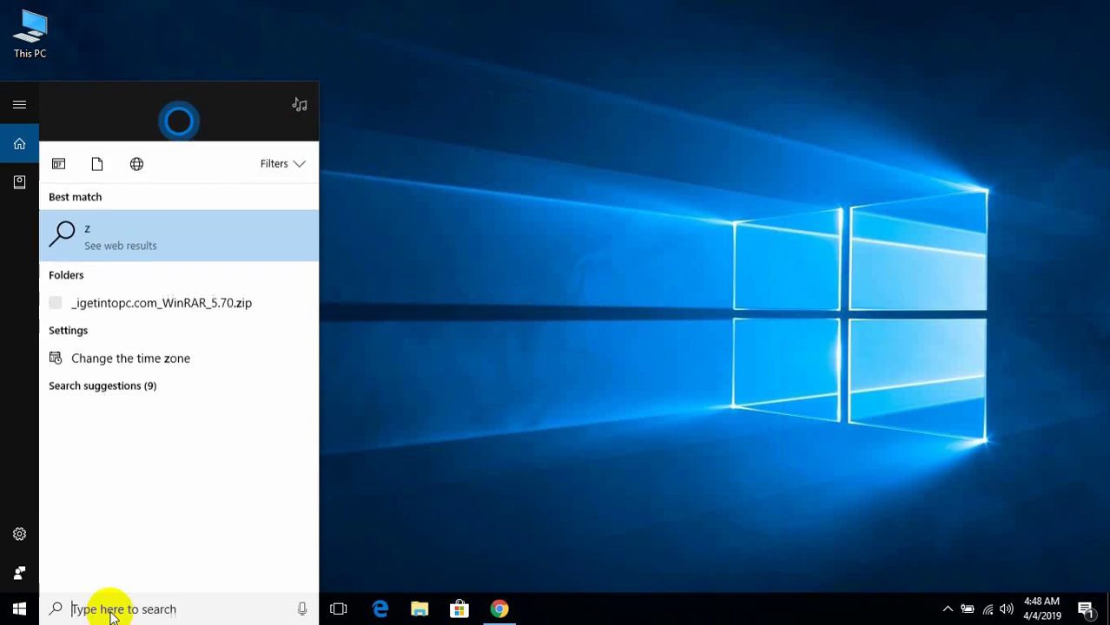
pyautogui.write('xamp')
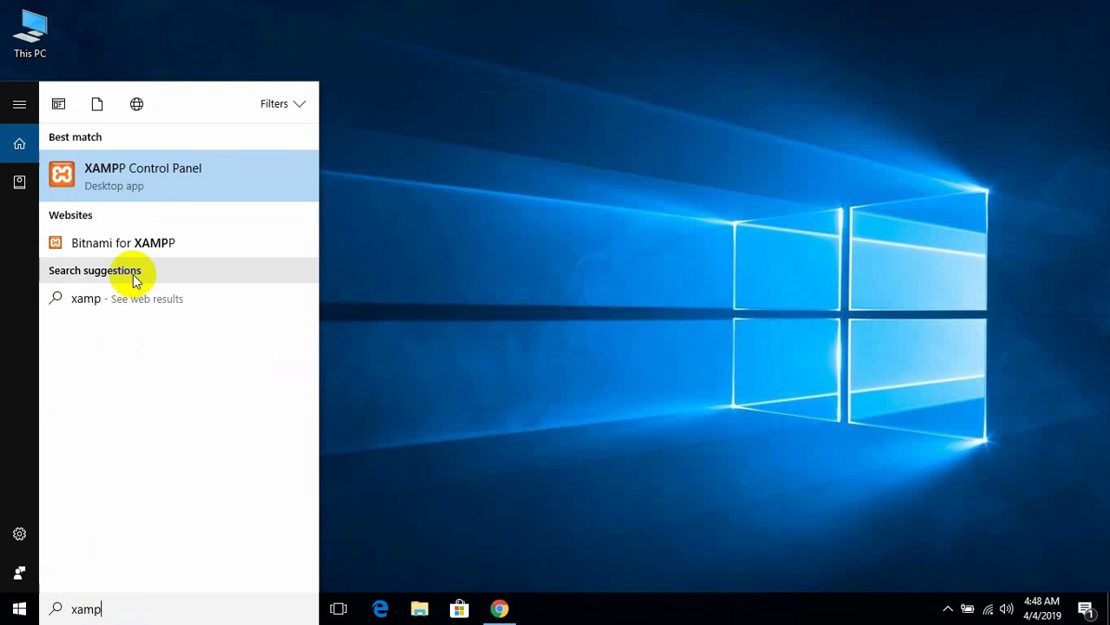
pyautogui.click(176, 187)
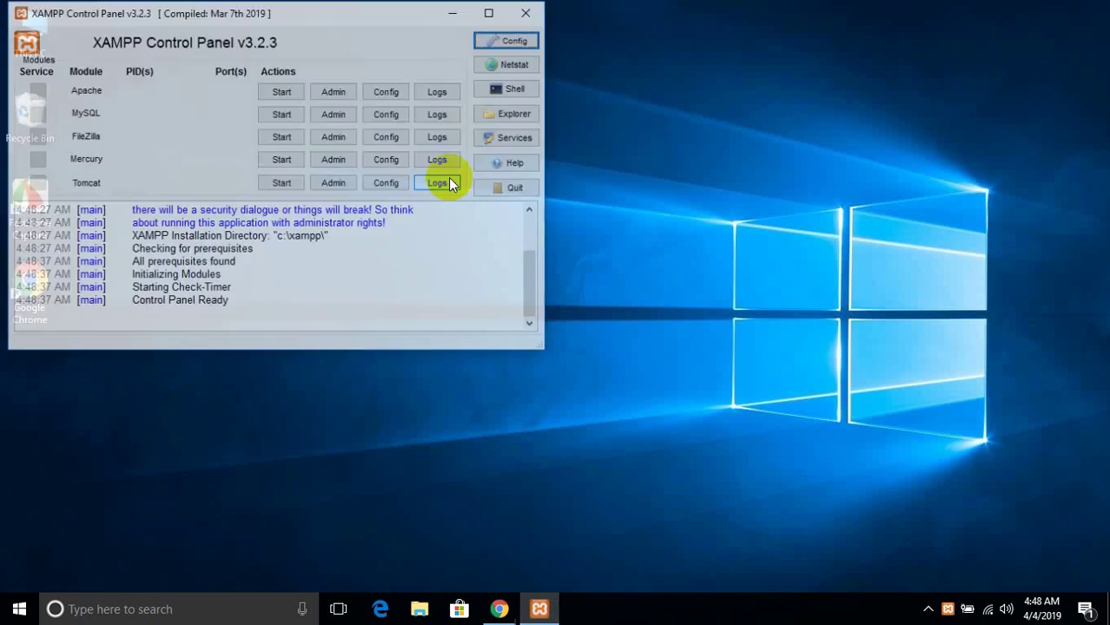
# - Start the Apache and MySQL modules in XAMPP Control Panel
pyautogui.click(278, 92)
pyautogui.click(283, 114)
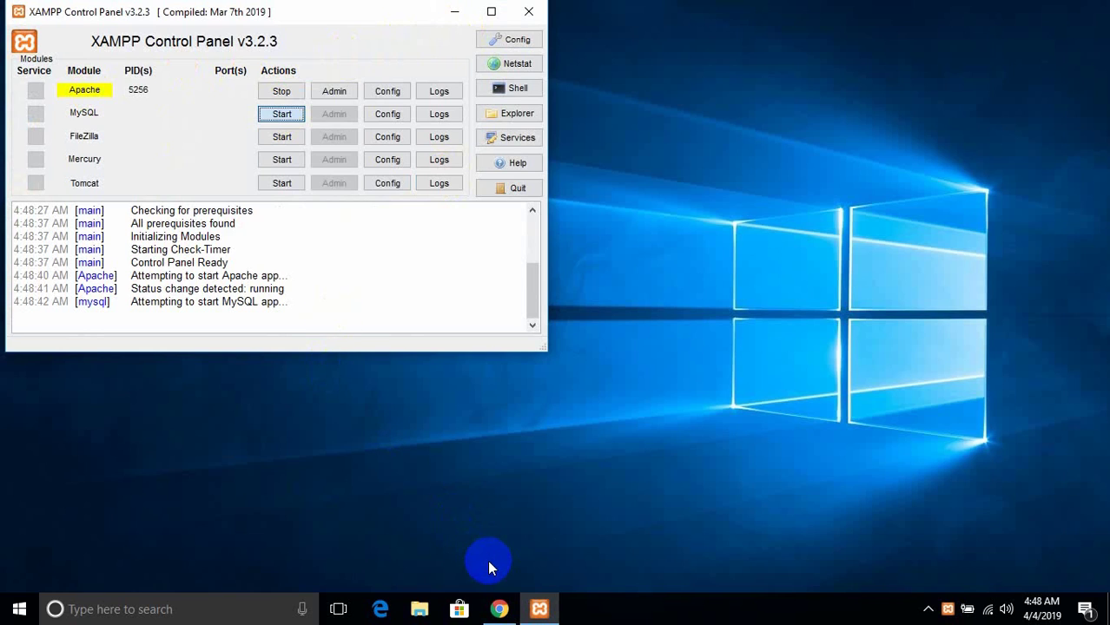
# - Load localhost in Chrome to reach the XAMPP Dashboard welcome page
pyautogui.moveTo(502, 597)
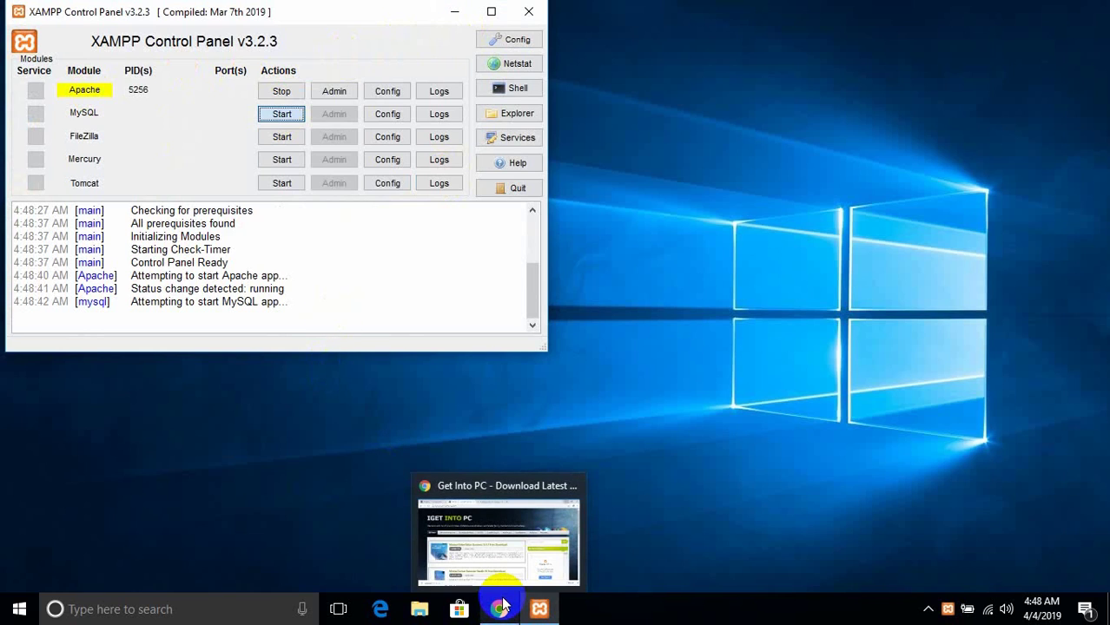
pyautogui.click(502, 606)
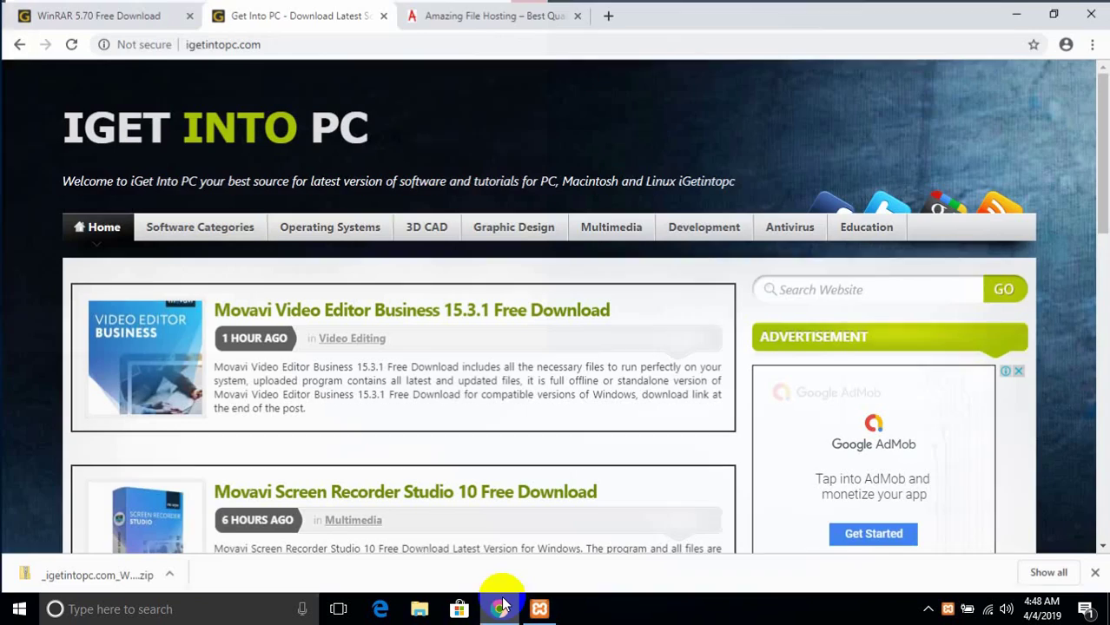
pyautogui.click(365, 48)
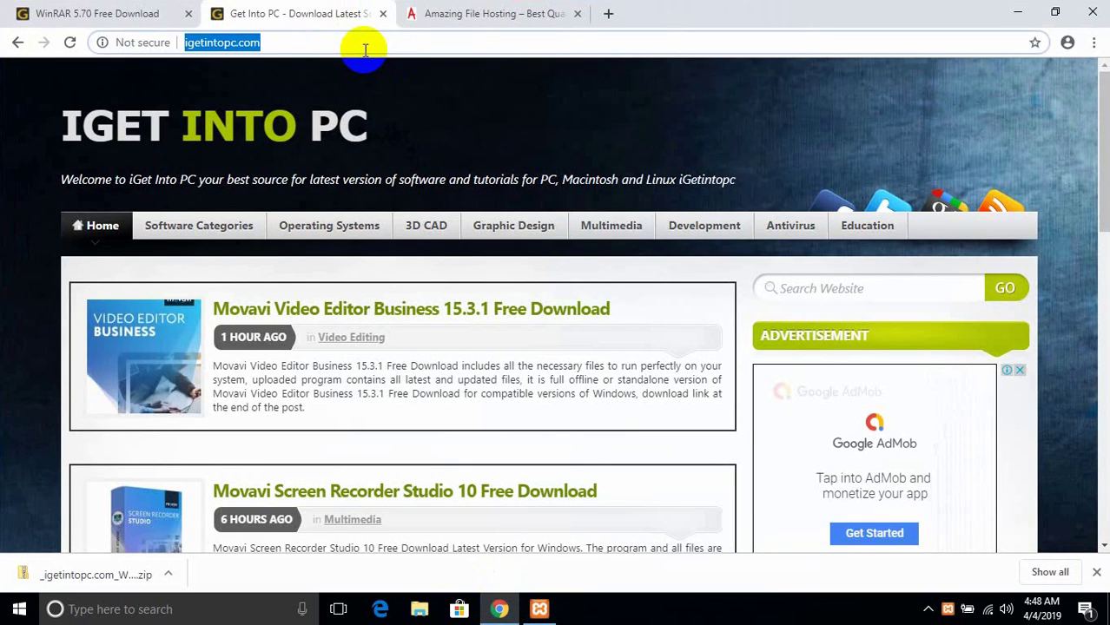
pyautogui.write('loc\\')
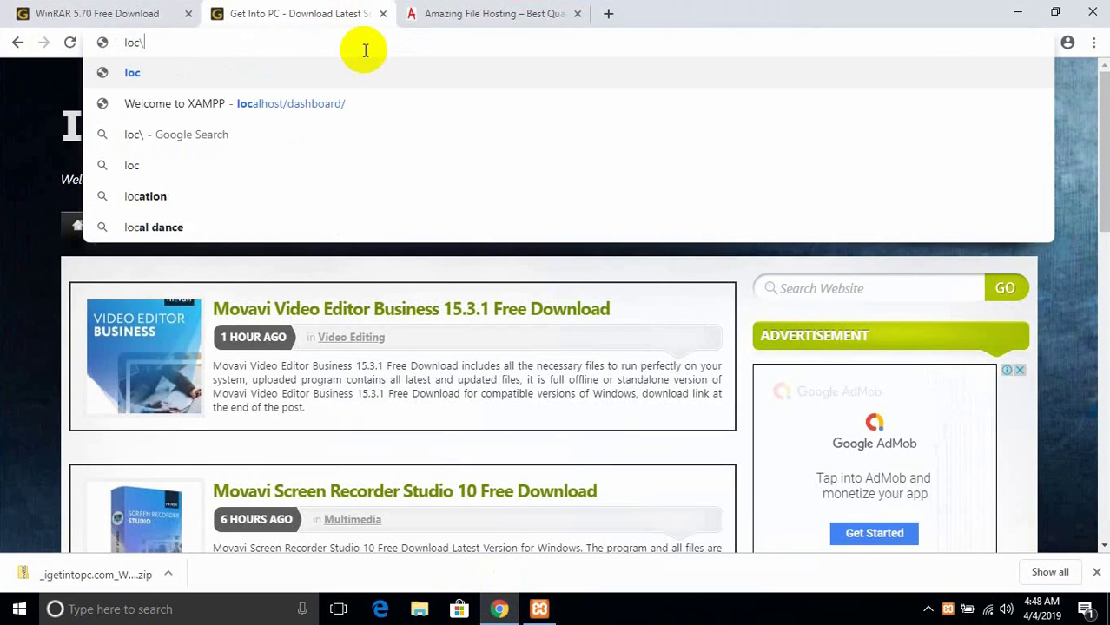
pyautogui.press('BackSpace')
pyautogui.write('al')
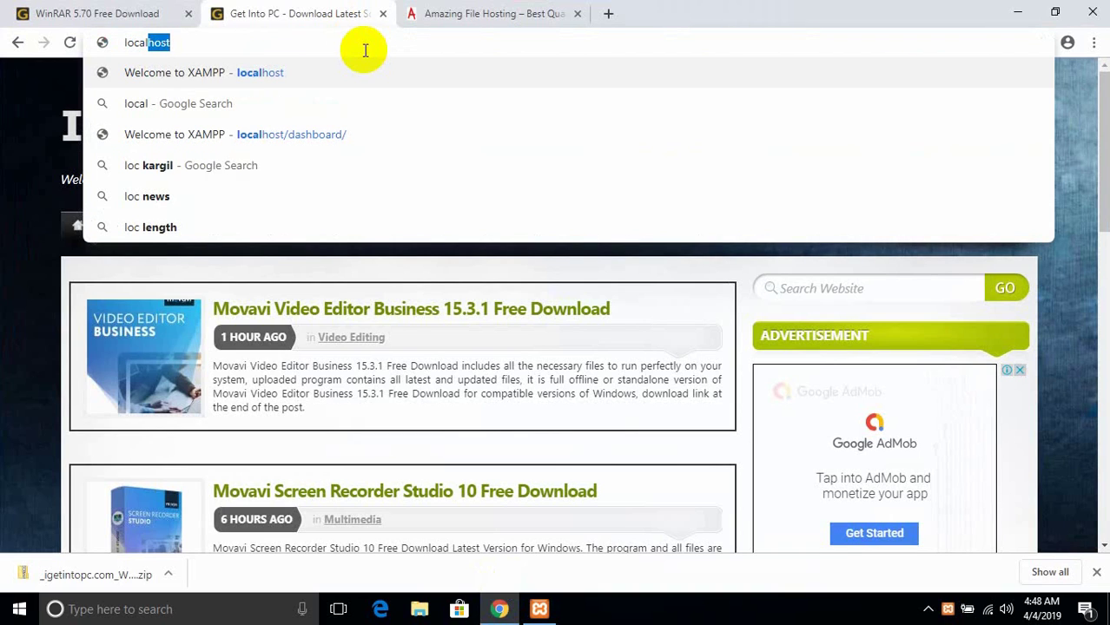
pyautogui.press('Return')
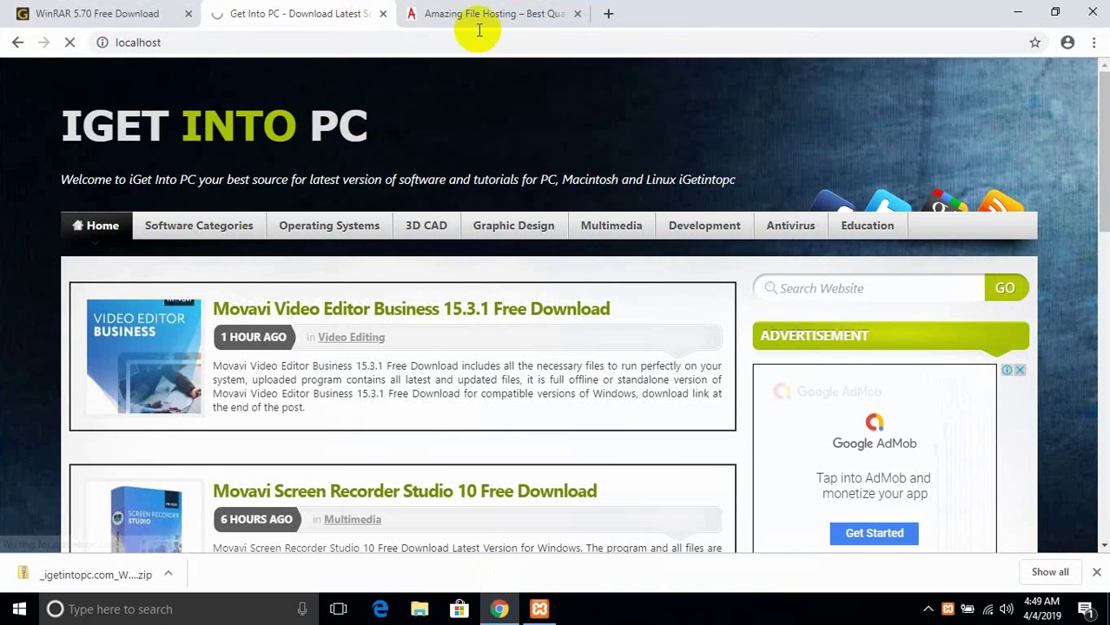
# - Close the Amazing File Hosting and WinRAR download tabs, minimize XAMPP, and open File Explorer
pyautogui.click(577, 13)
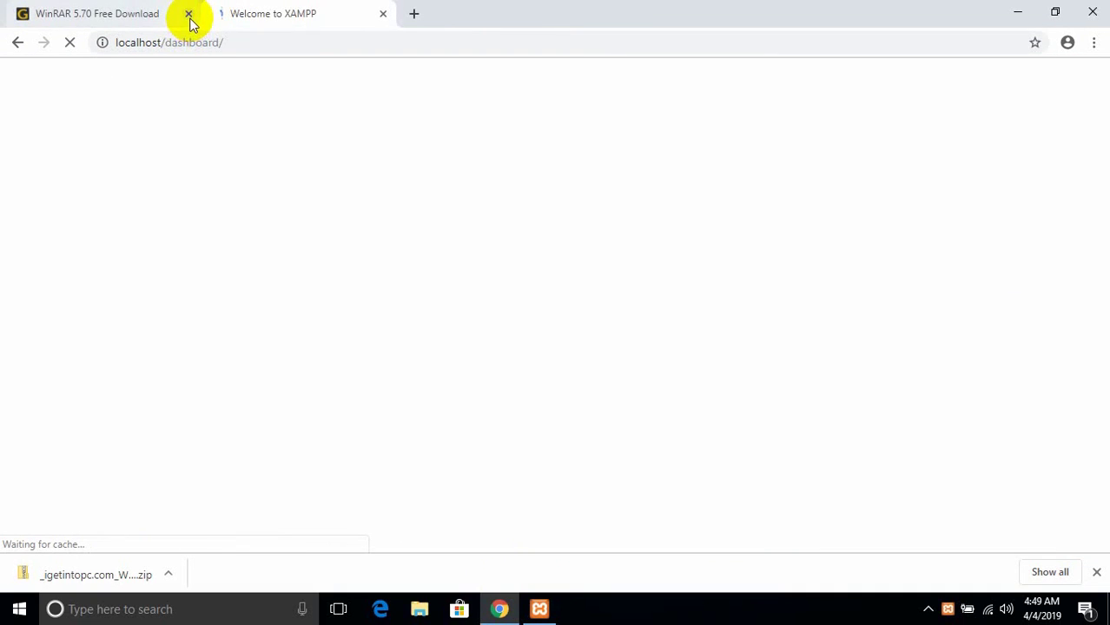
pyautogui.click(189, 14)
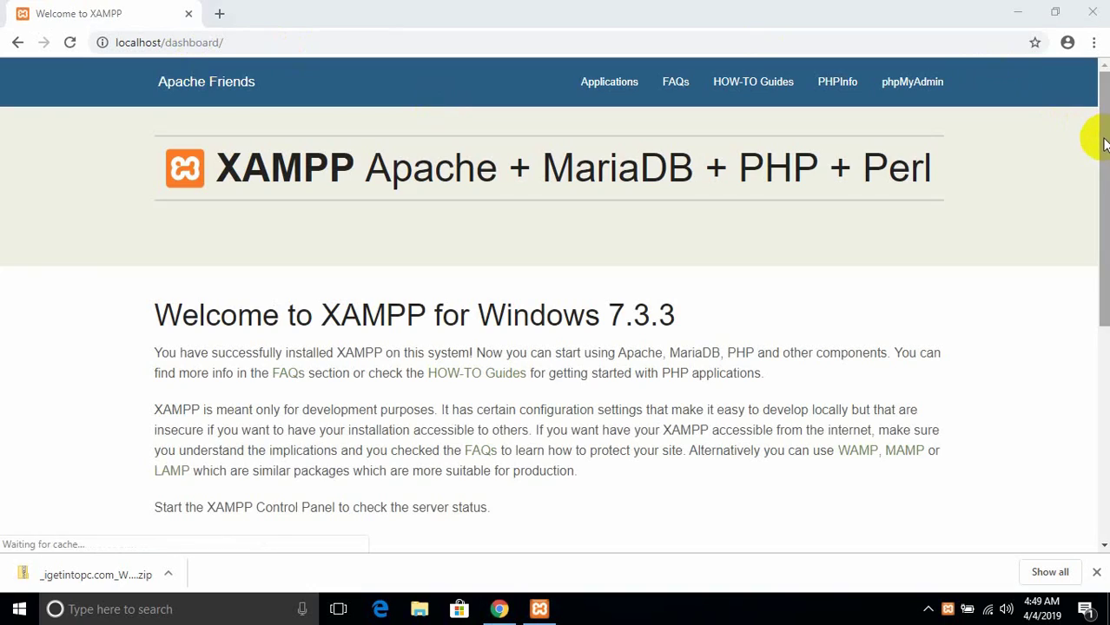
pyautogui.moveTo(1103, 134); pyautogui.dragTo(1078, 365)
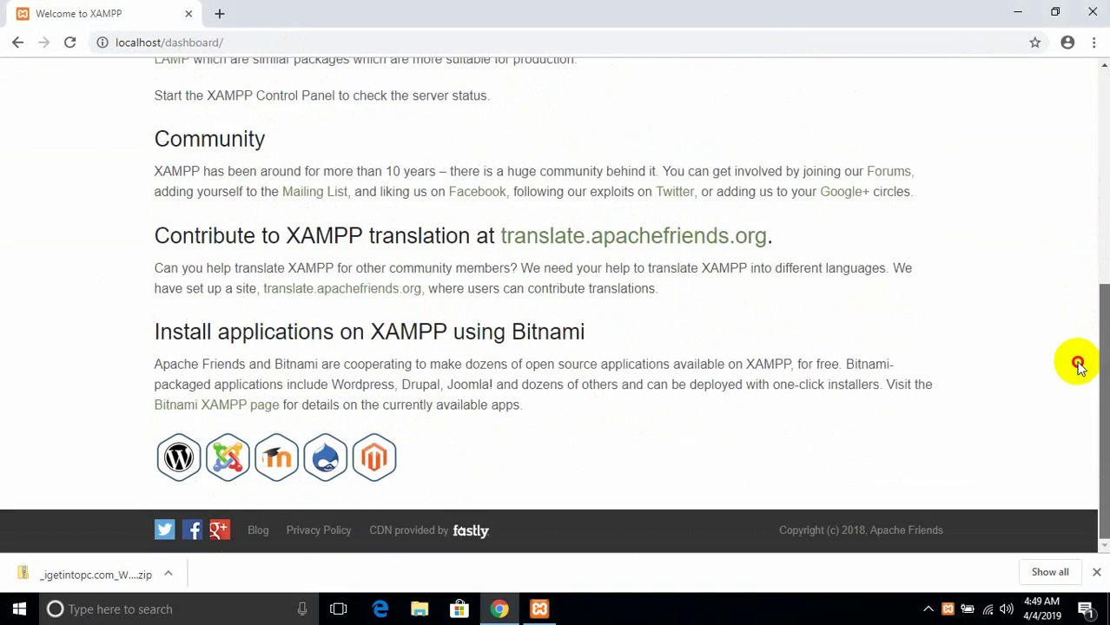
pyautogui.scroll(5, 1078, 365)
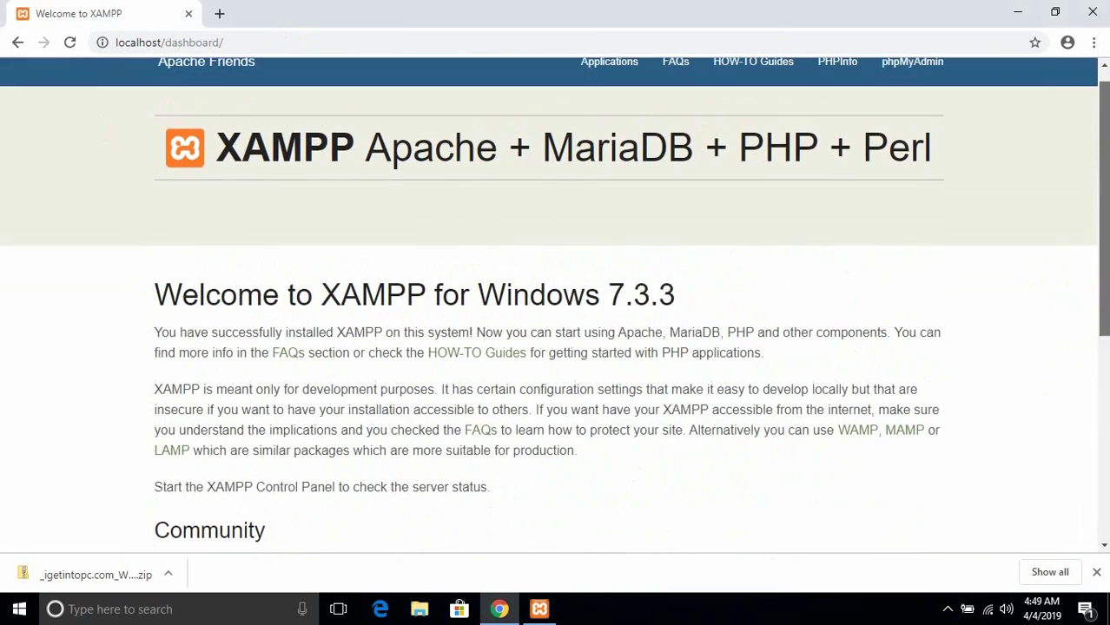
pyautogui.click(547, 612)
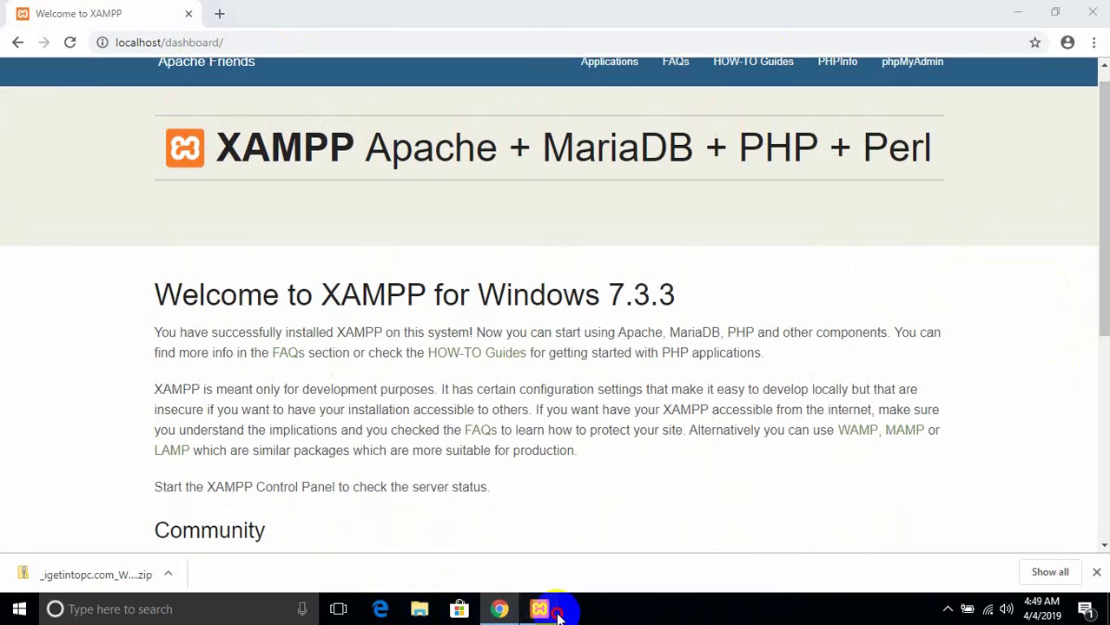
pyautogui.click(543, 611)
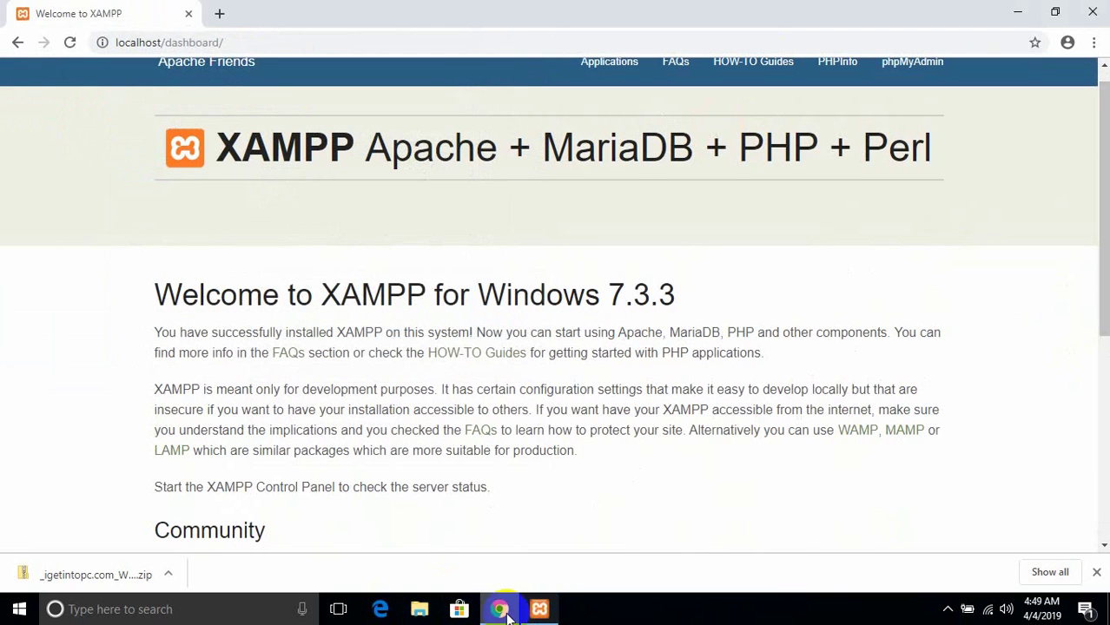
pyautogui.click(421, 610)
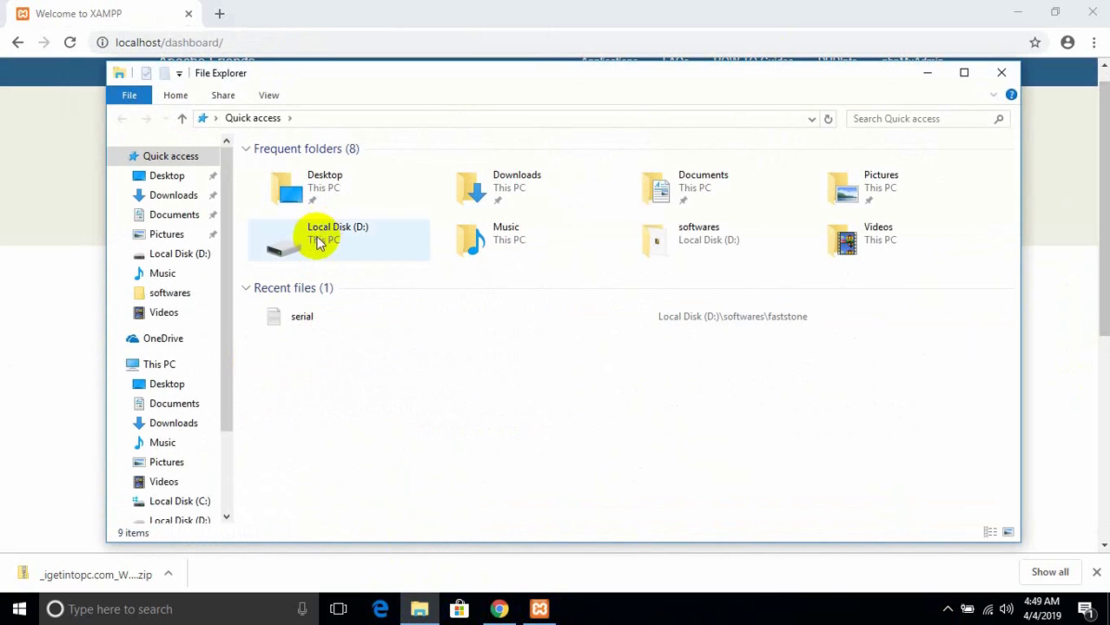
# - Open the C:\xampp\htdocs folder
pyautogui.click(188, 503)
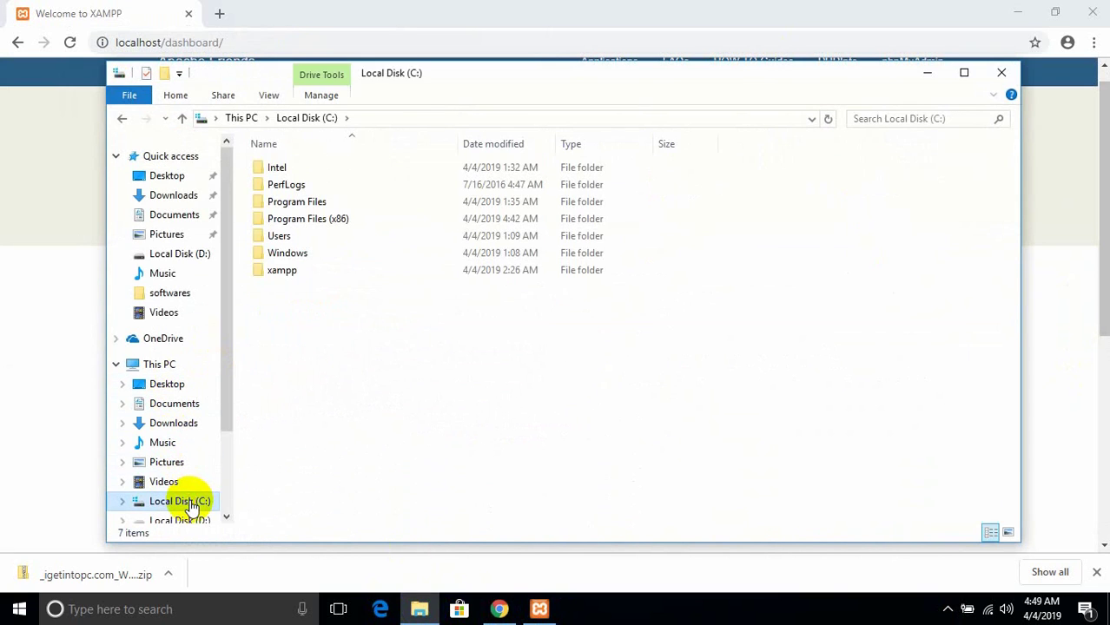
pyautogui.doubleClick(287, 272)
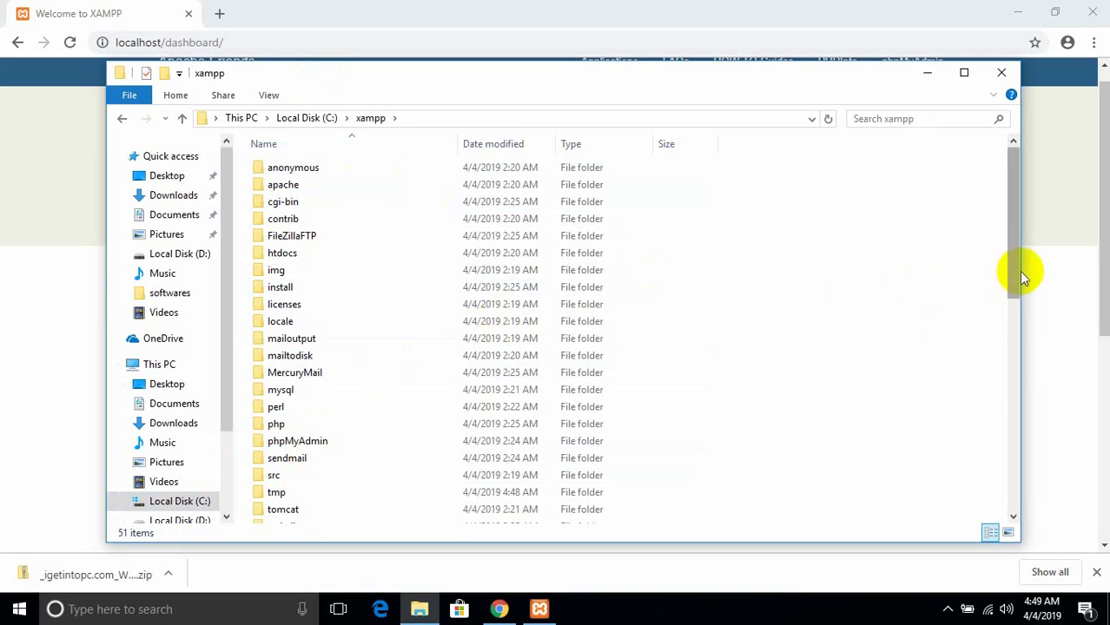
pyautogui.click(279, 258)
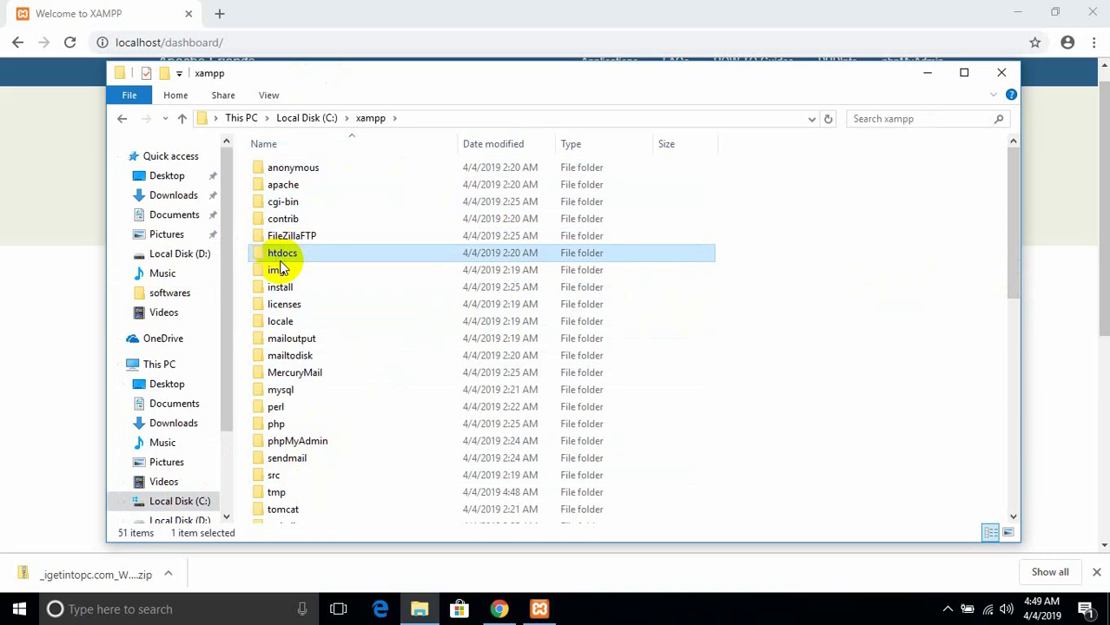
pyautogui.doubleClick(309, 252)
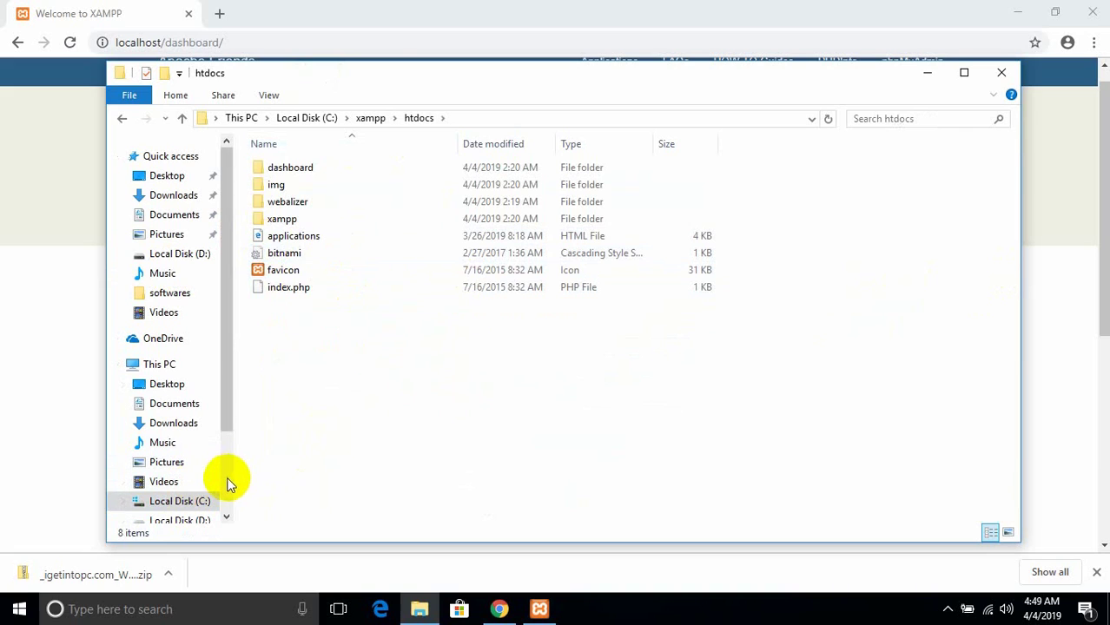
# - Copy the els zip archive from D:\Expert Locating System
pyautogui.click(205, 524)
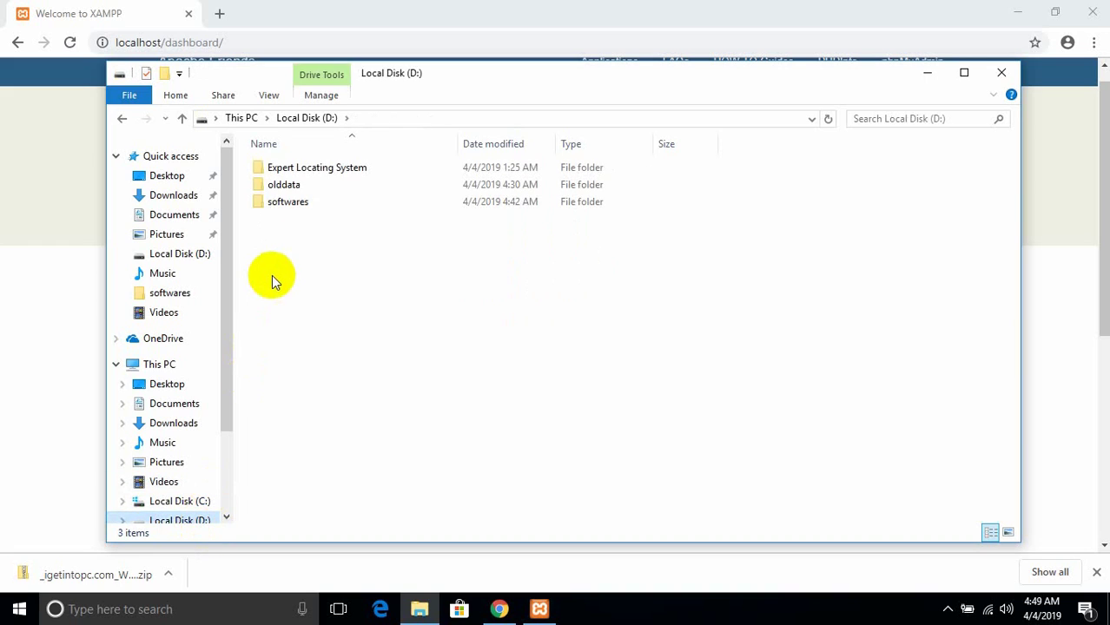
pyautogui.click(294, 204)
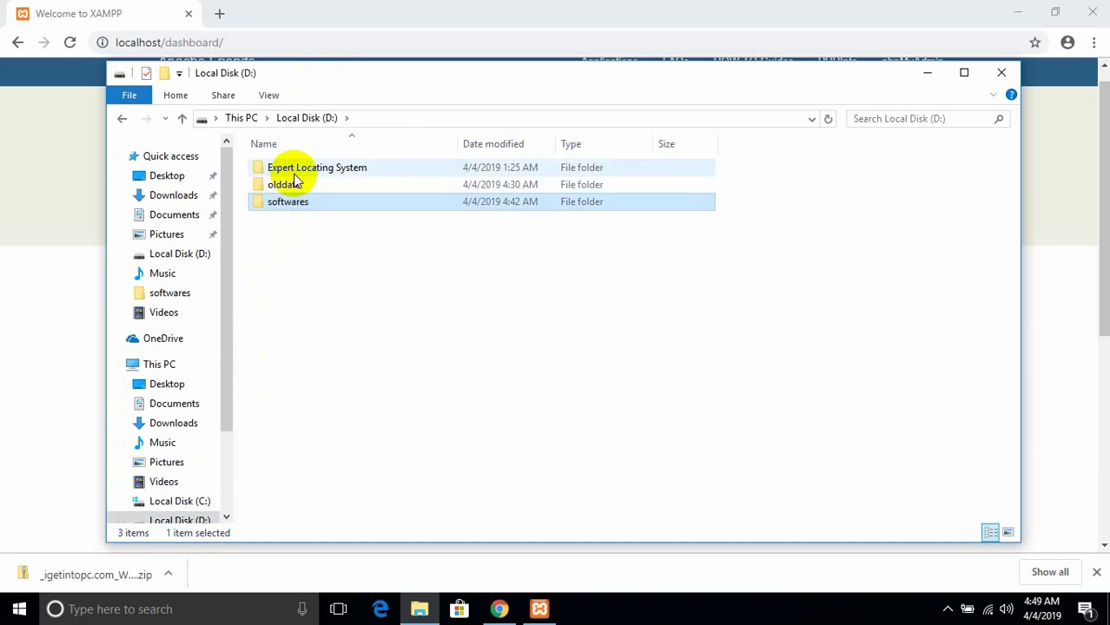
pyautogui.doubleClick(293, 170)
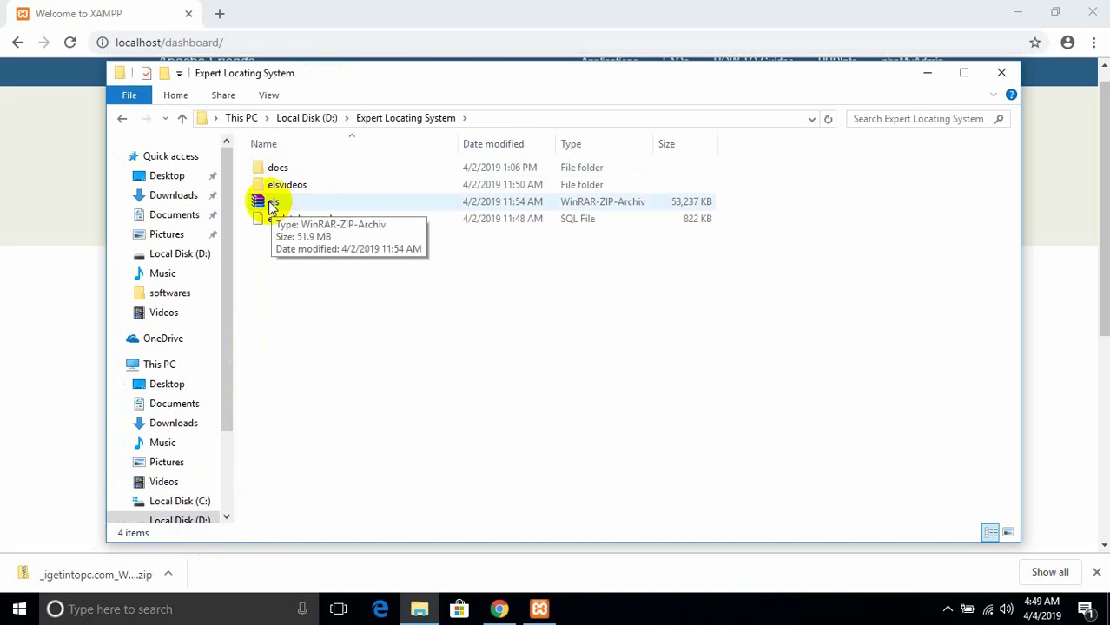
pyautogui.click(271, 203)
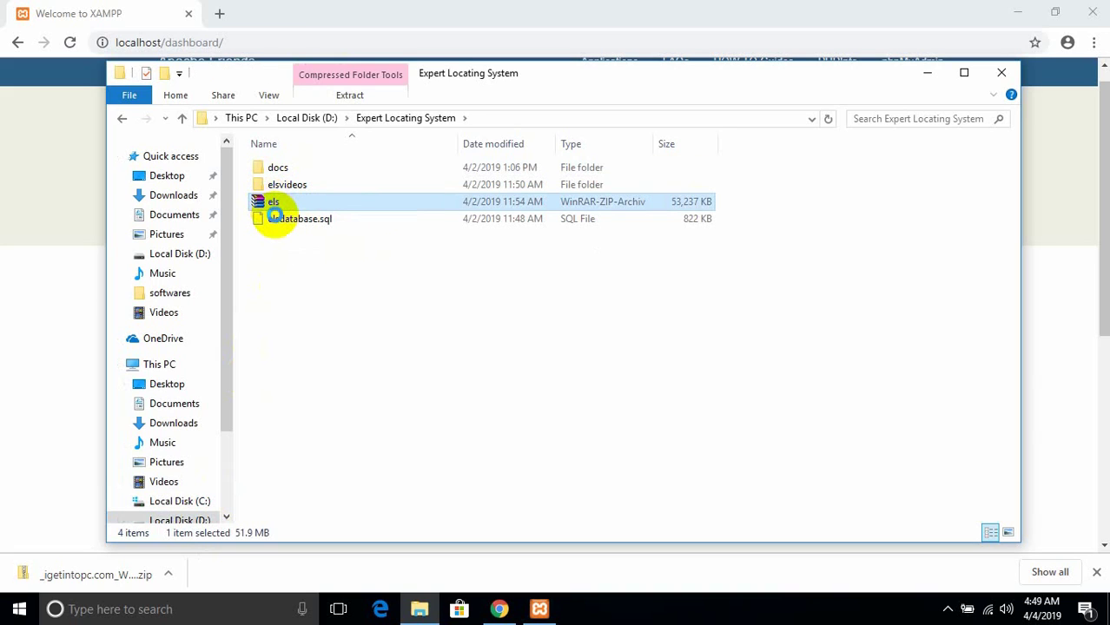
pyautogui.rightClick(271, 210)
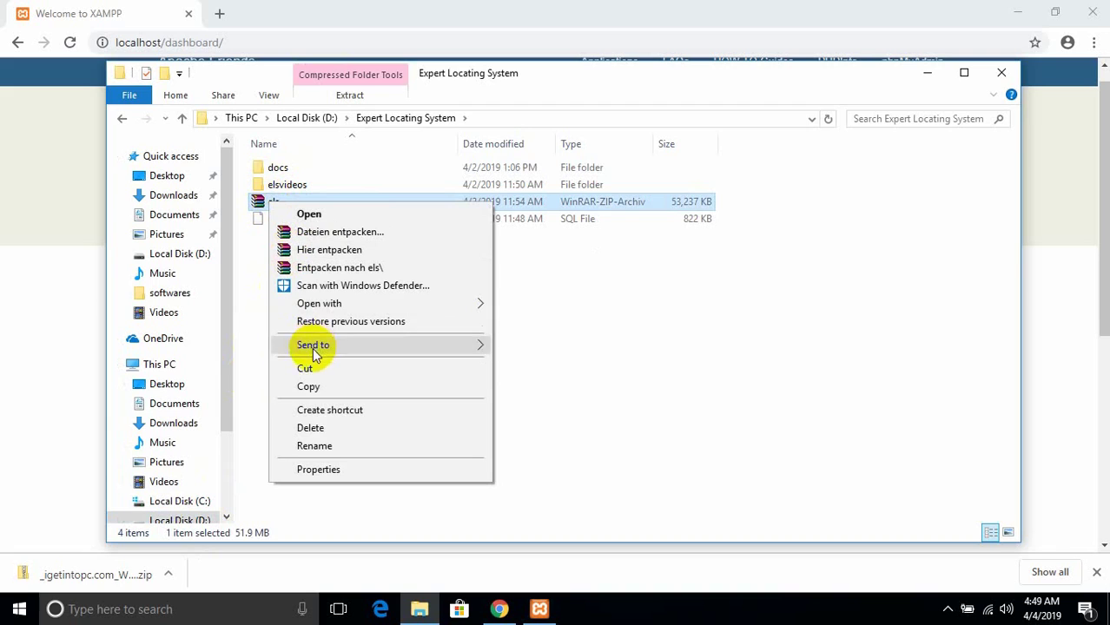
pyautogui.click(309, 386)
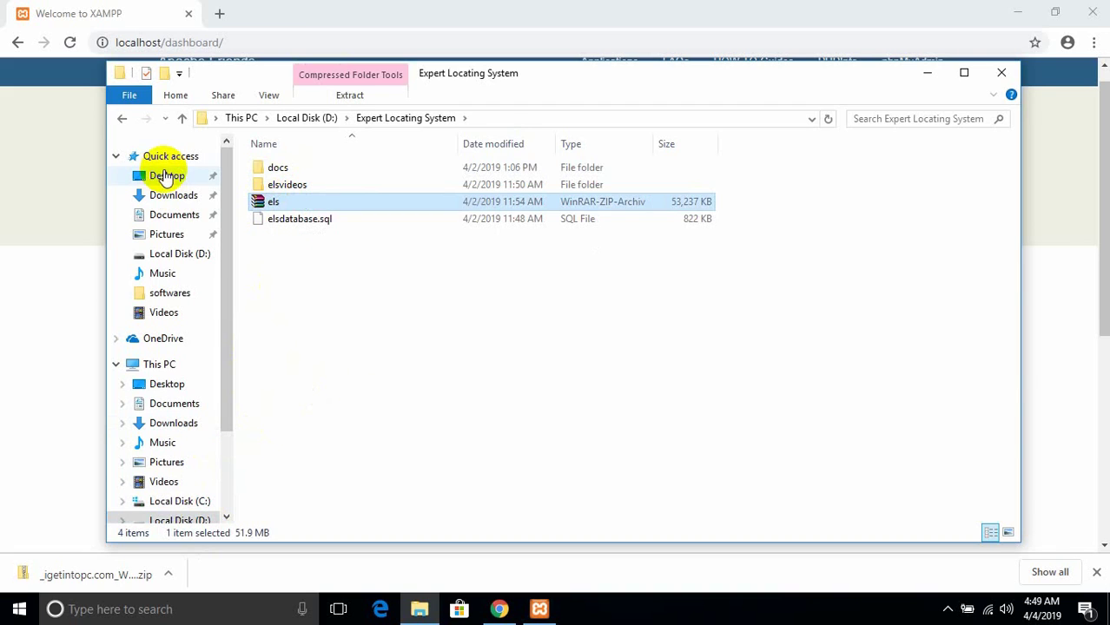
# - Return to C:\xampp\htdocs and bring up the context menu on empty space
pyautogui.click(123, 118)
pyautogui.click(122, 118)
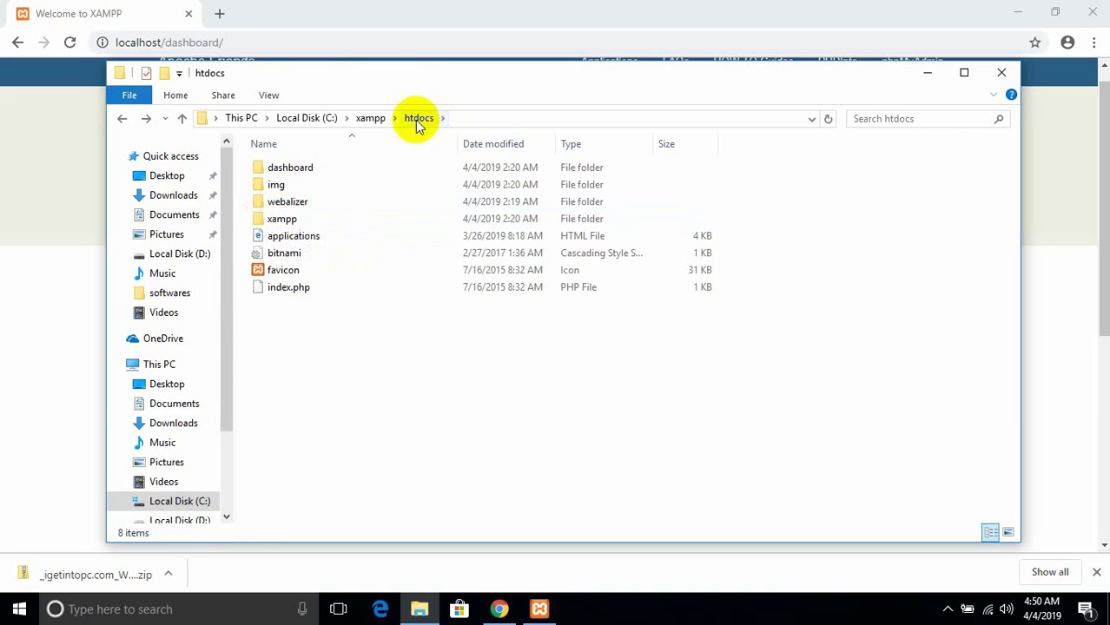
pyautogui.rightClick(280, 445)
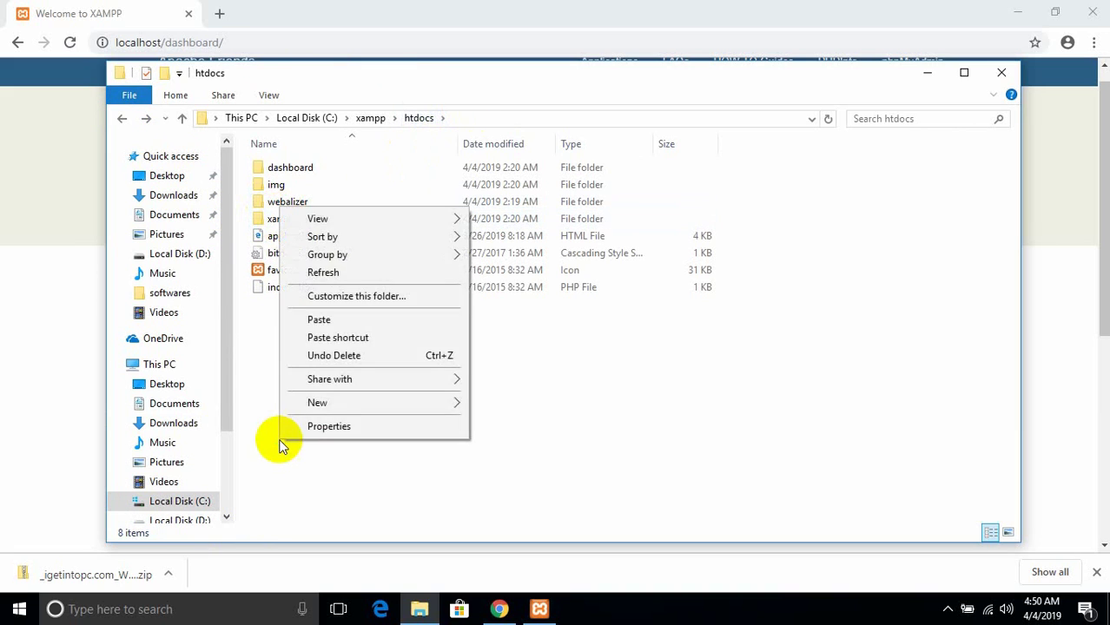
# - Paste els.zip into htdocs and extract it with WinRAR into a new els folder
pyautogui.click(366, 322)
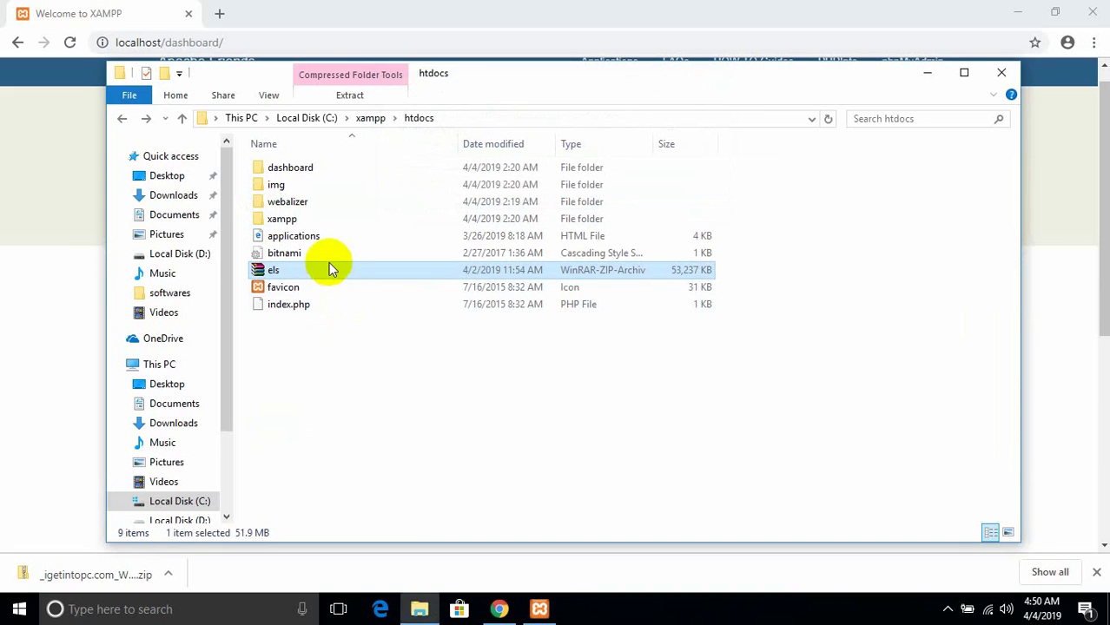
pyautogui.rightClick(328, 268)
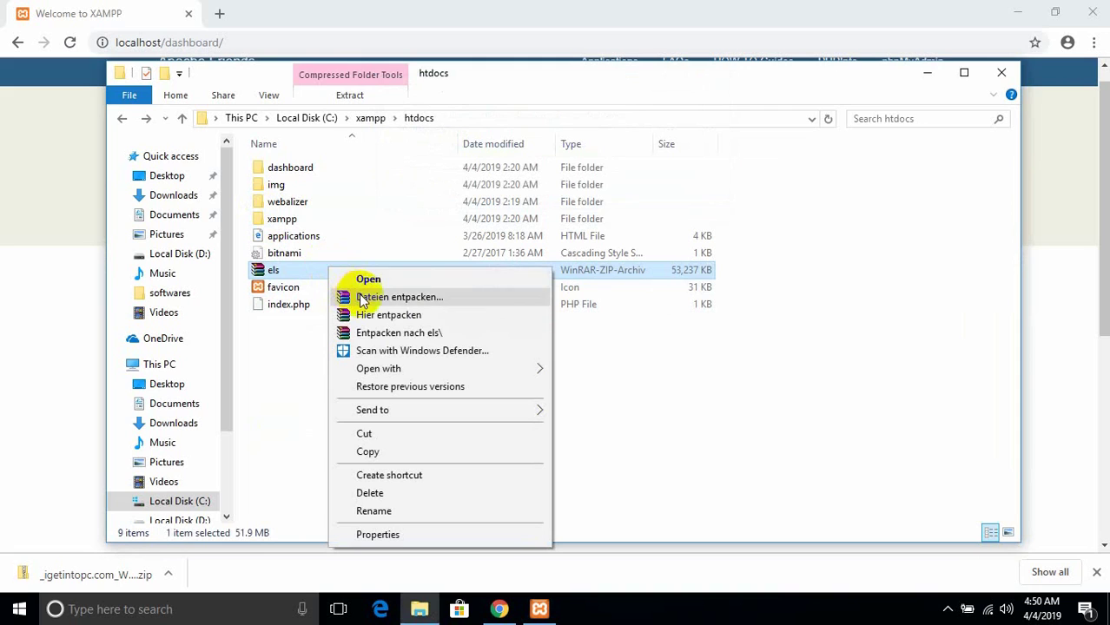
pyautogui.click(385, 334)
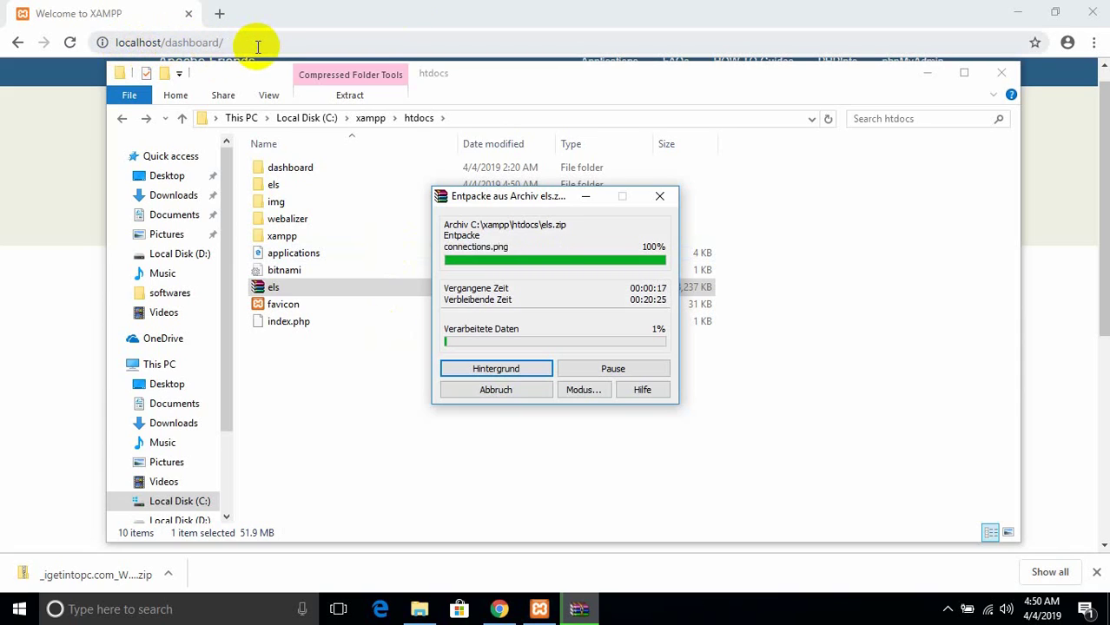
# - Load localhost/phpmyadmin in a new Chrome tab beside the XAMPP welcome page
pyautogui.click(215, 7)
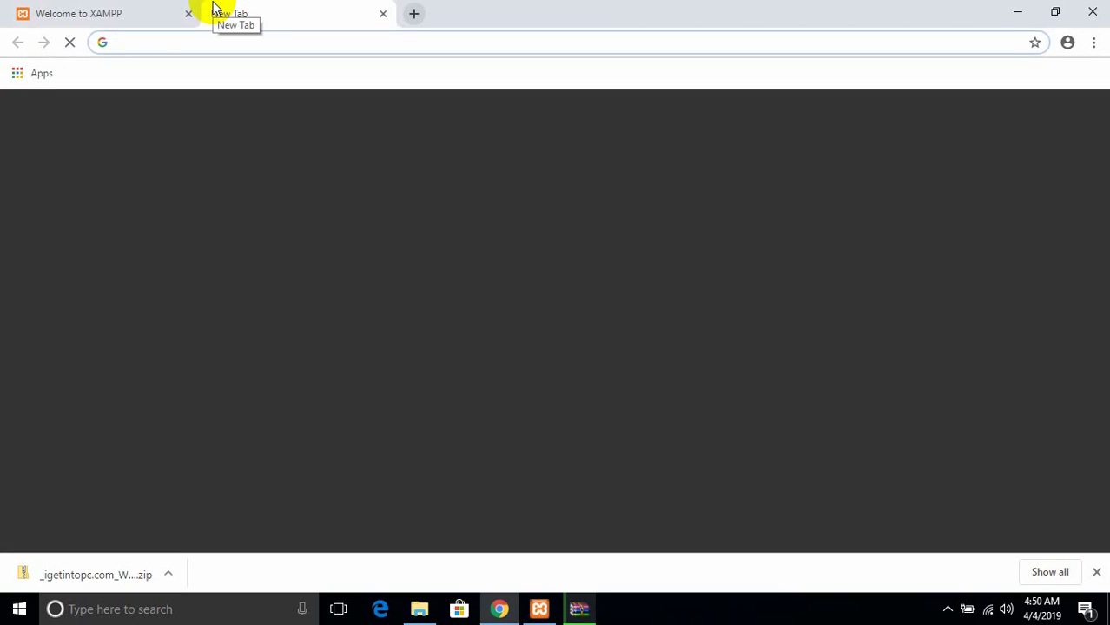
pyautogui.write('lo')
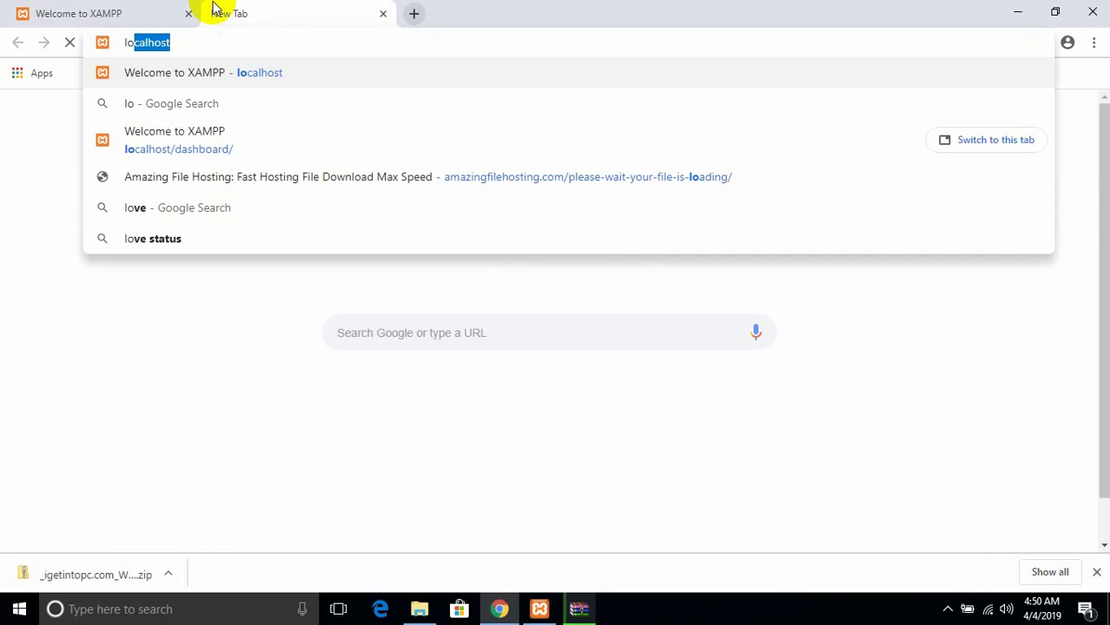
pyautogui.write('calhost/')
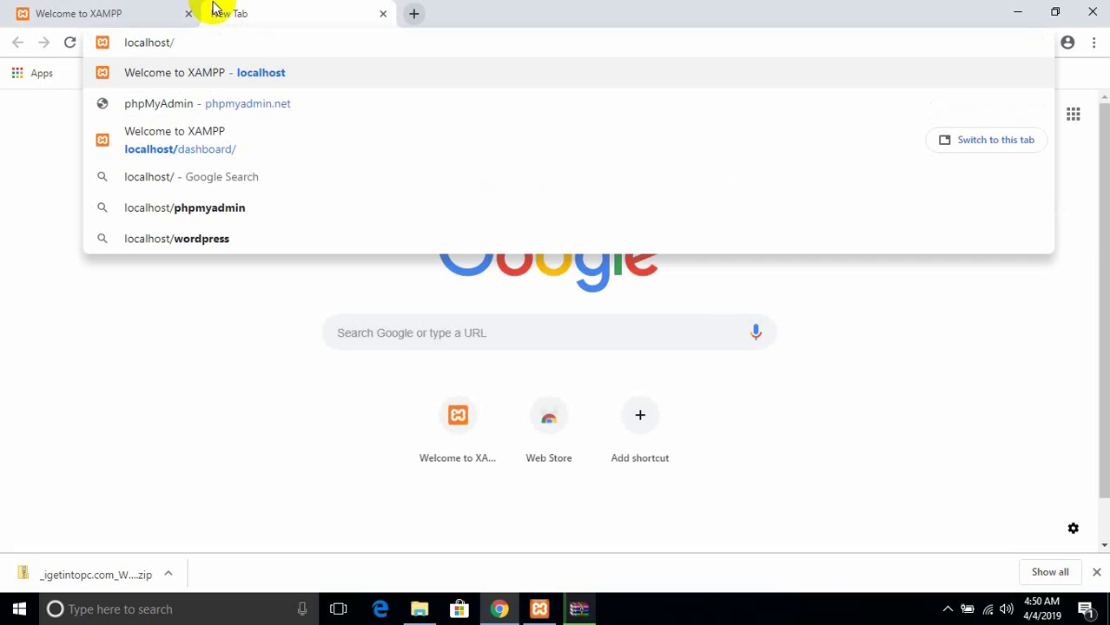
pyautogui.write('php')
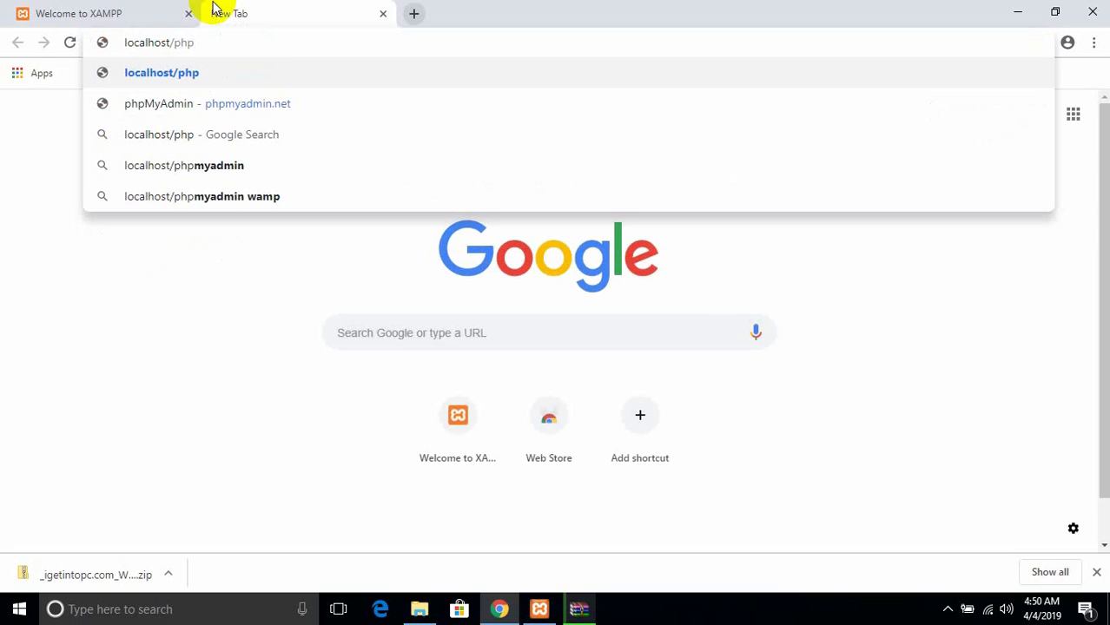
pyautogui.write('myadmin')
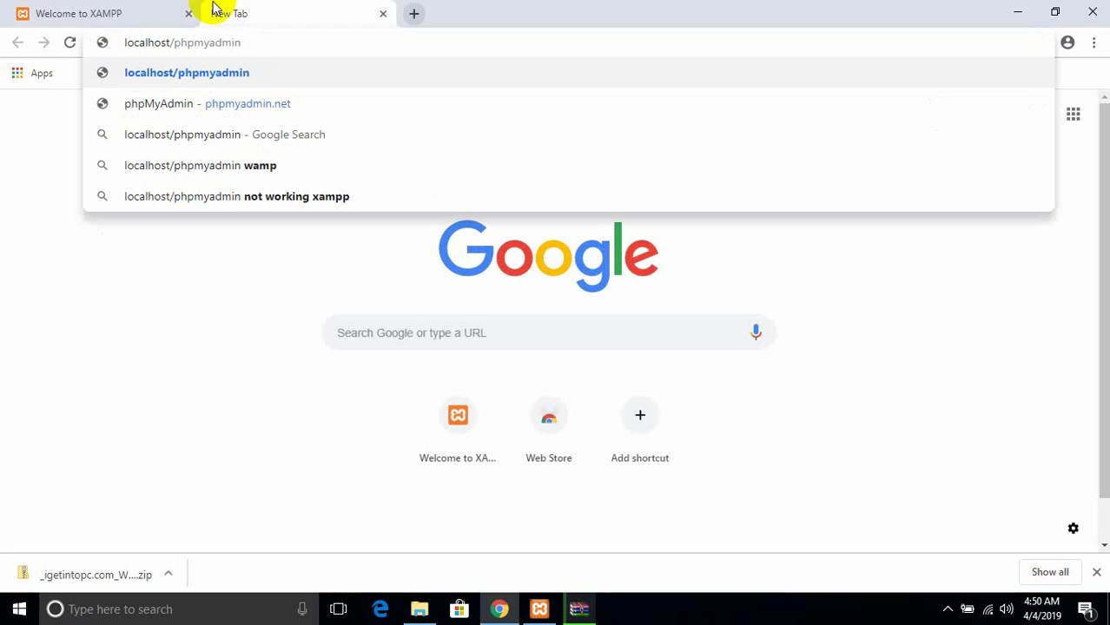
pyautogui.press('Return')
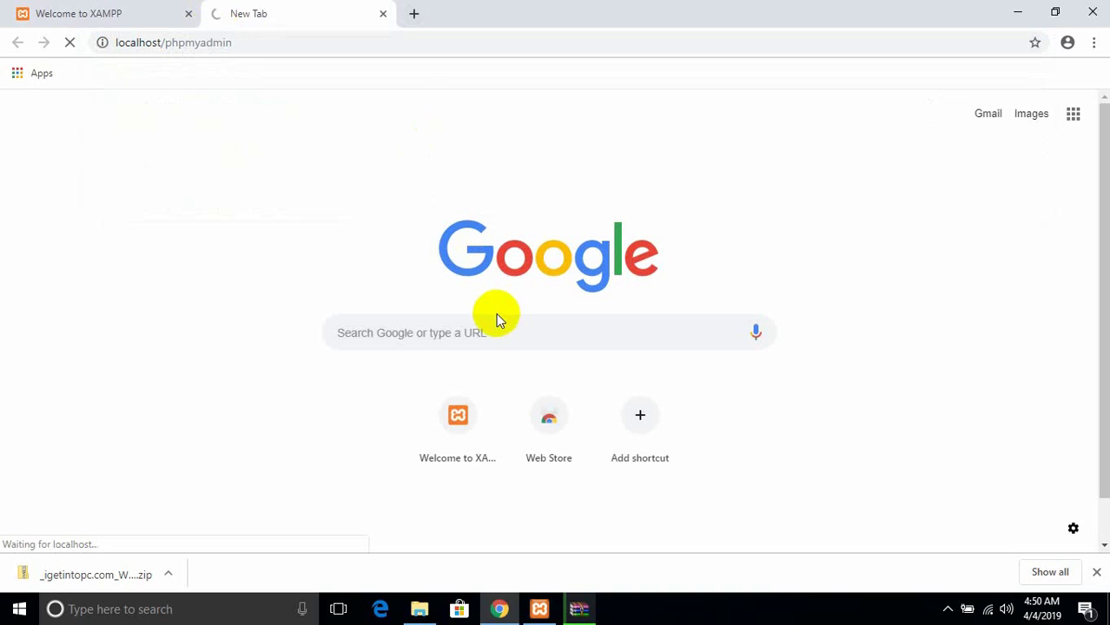
# - Create a new empty database named elsdatabase in phpMyAdmin
pyautogui.click(947, 609)
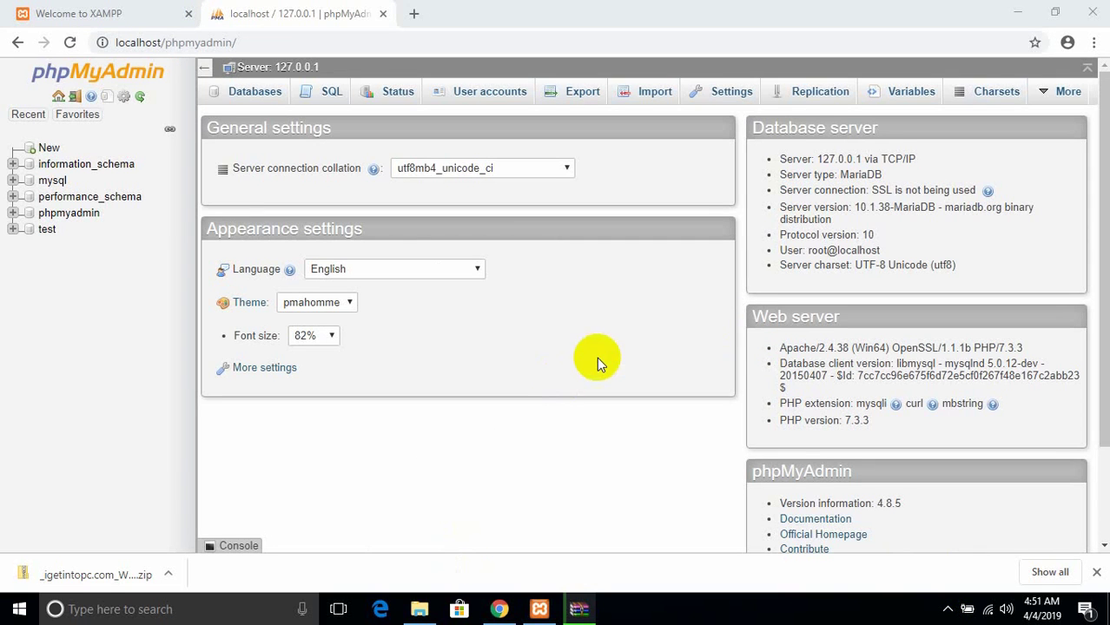
pyautogui.click(48, 149)
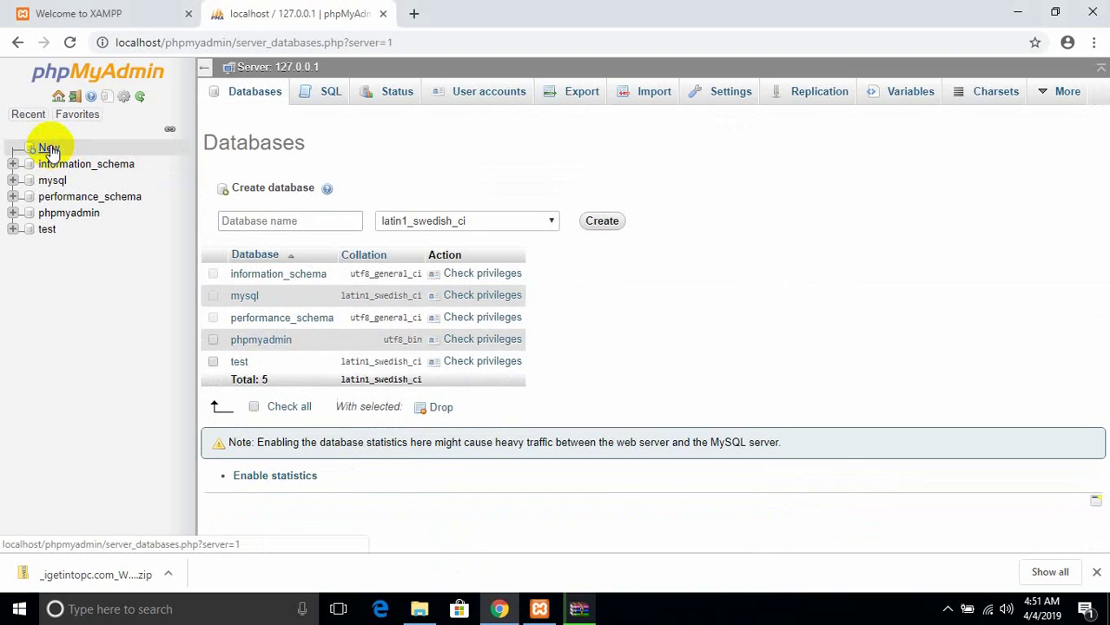
pyautogui.click(323, 223)
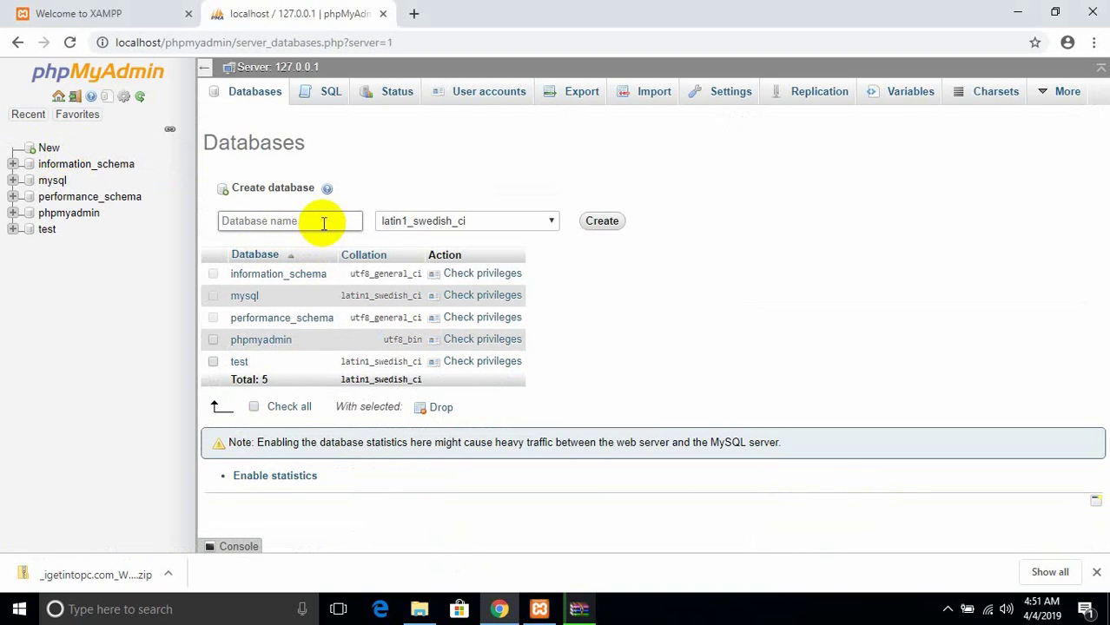
pyautogui.write('elsdatabase')
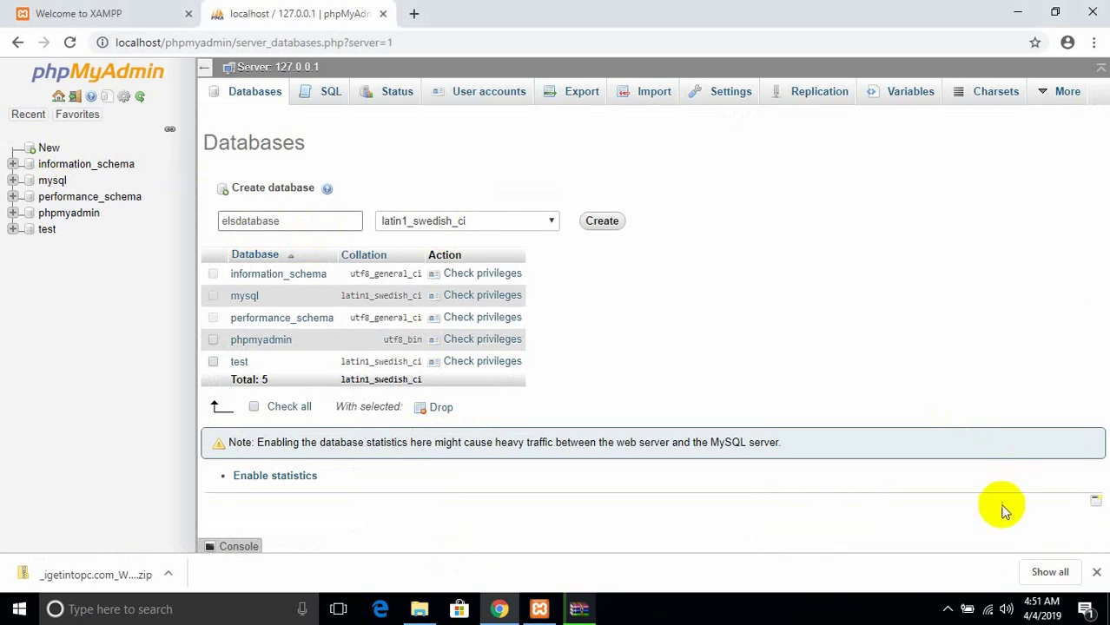
pyautogui.click(949, 609)
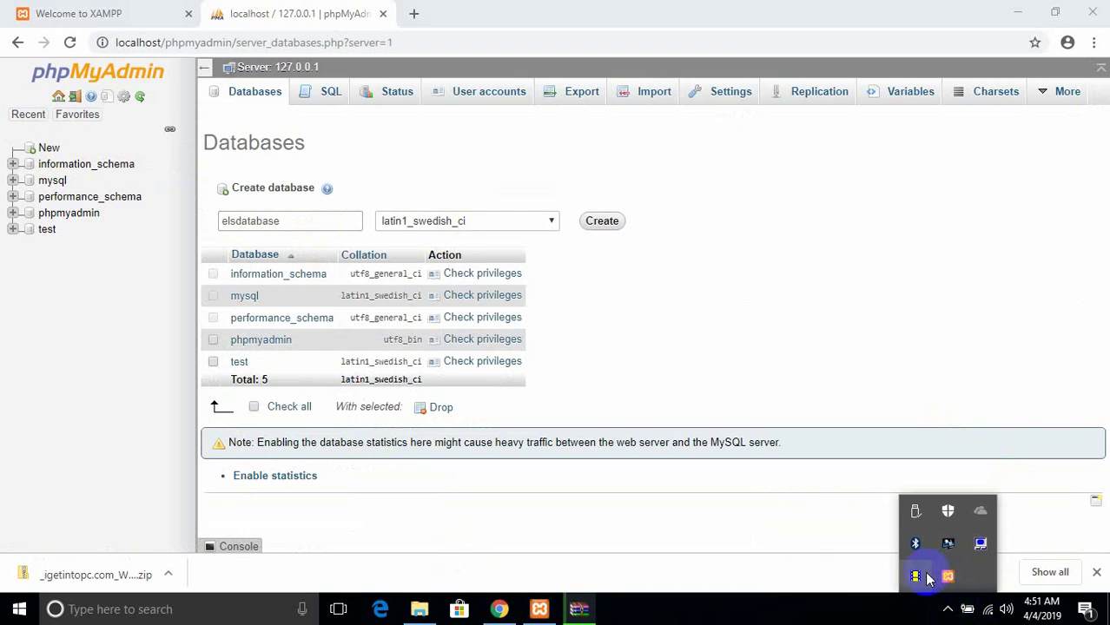
pyautogui.click(923, 572)
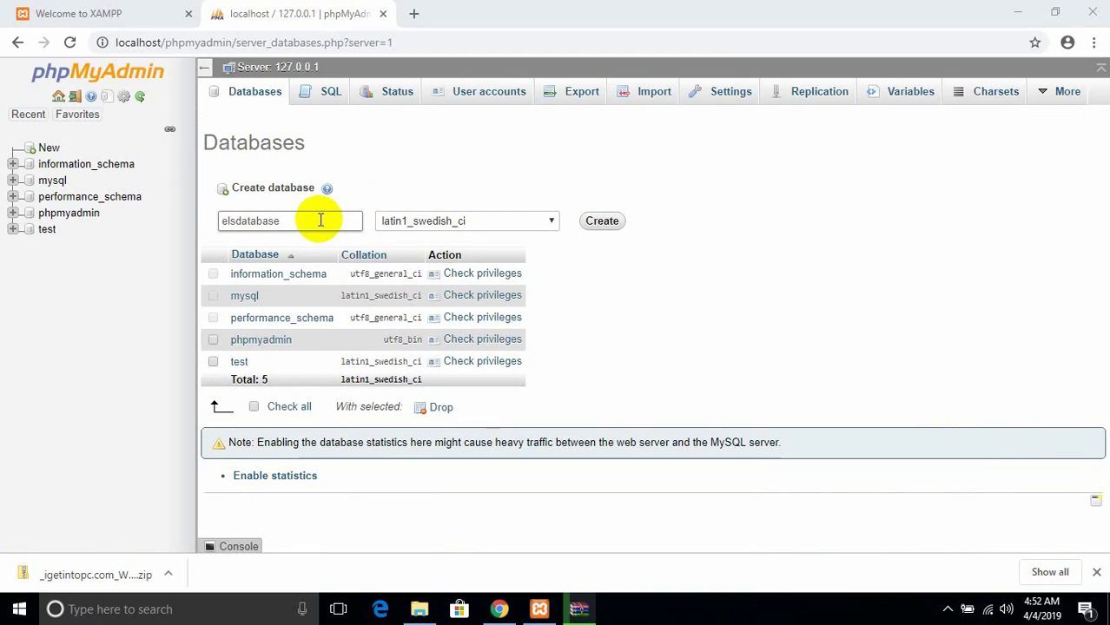
pyautogui.click(612, 229)
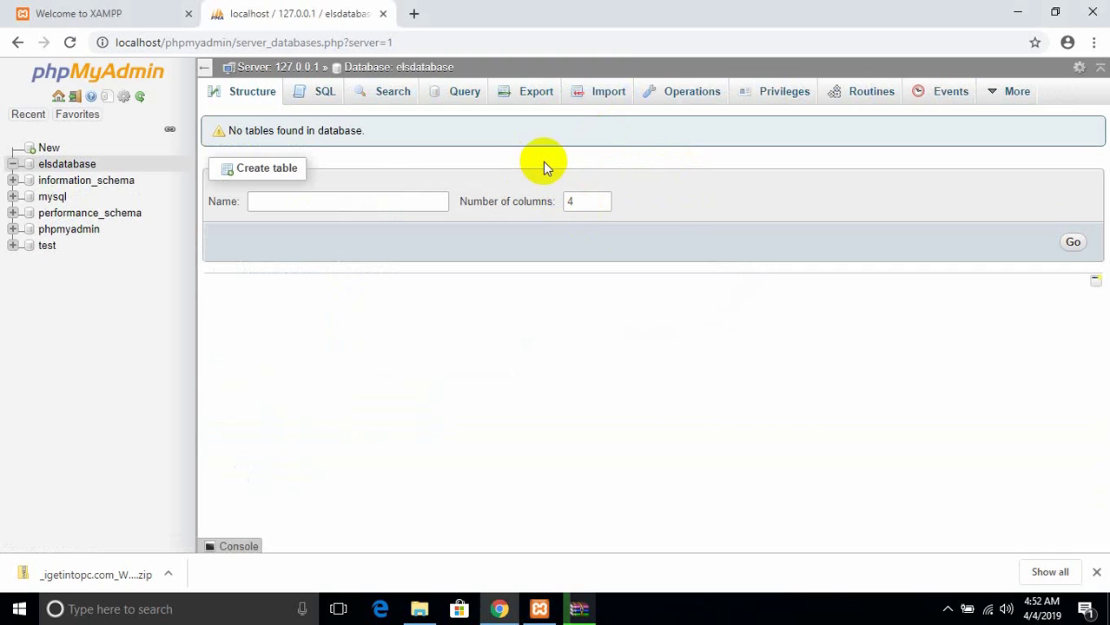
pyautogui.click(604, 101)
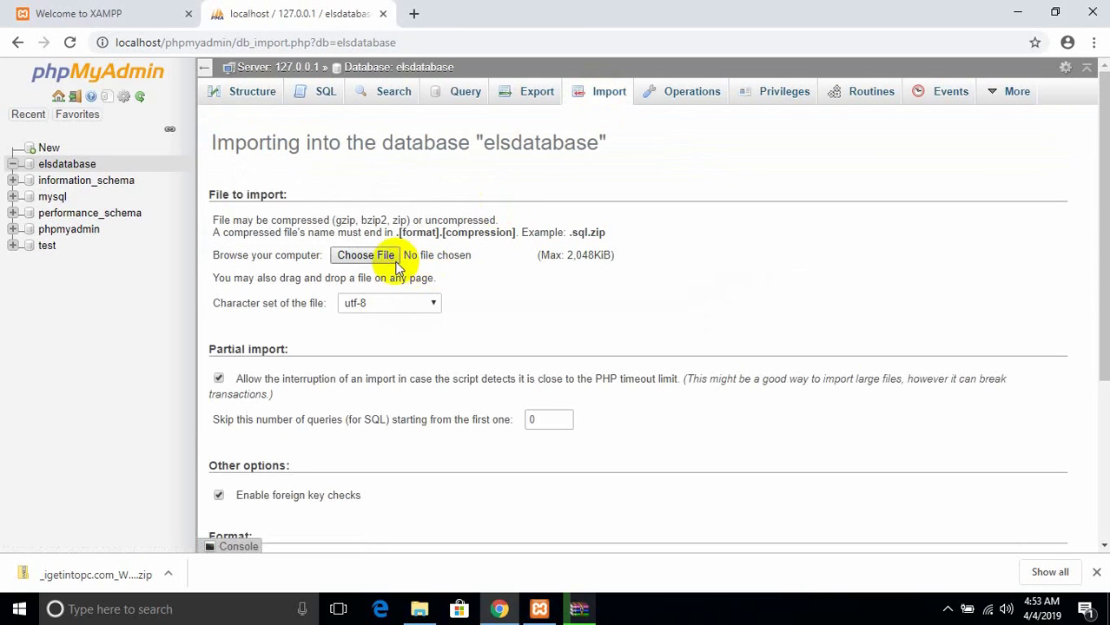
# - Import D:\Expert Locating System\elsdatabase.sql into the elsdatabase database
pyautogui.click(387, 261)
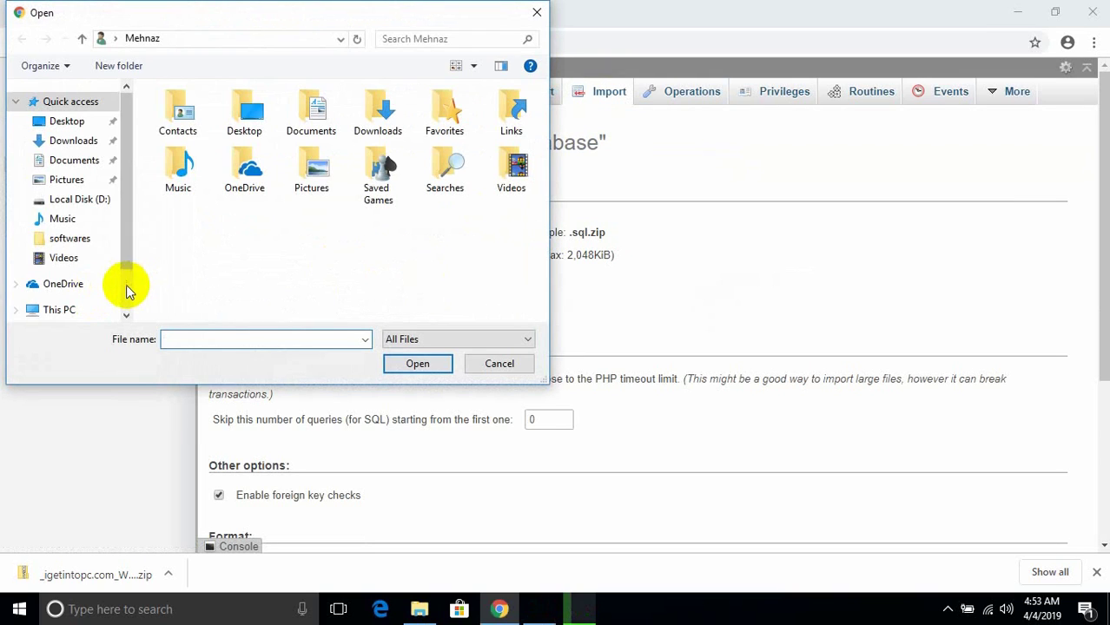
pyautogui.click(67, 310)
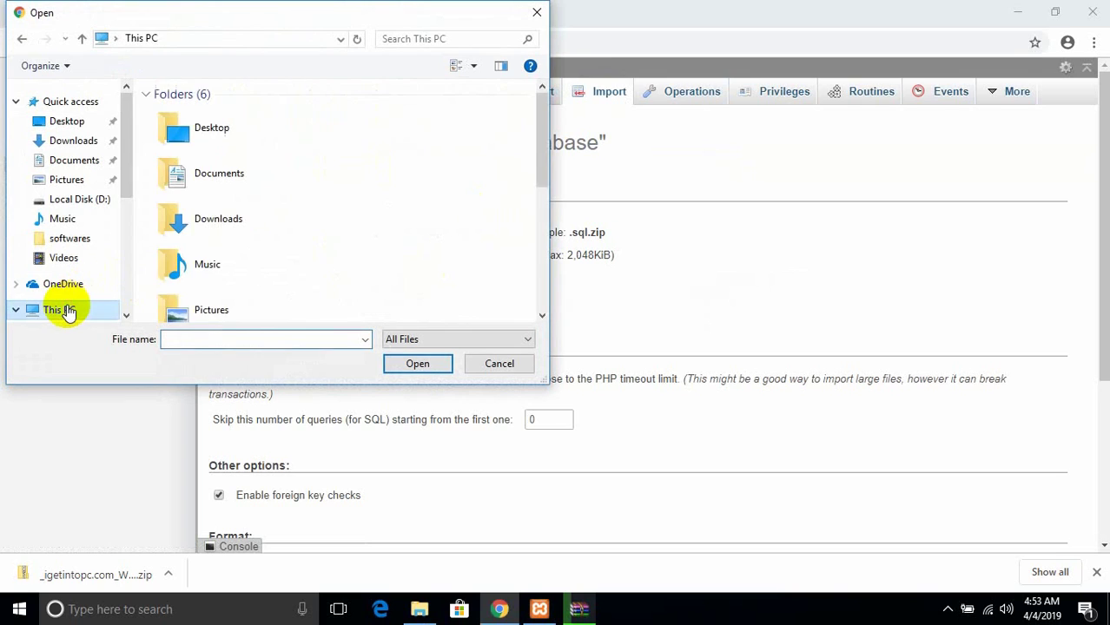
pyautogui.click(80, 199)
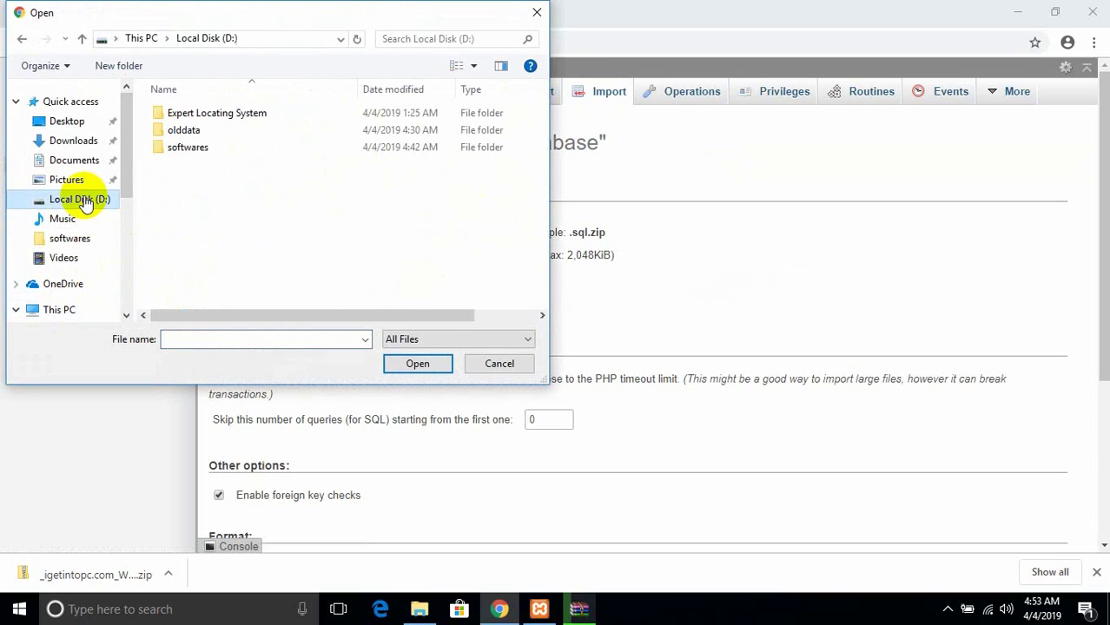
pyautogui.doubleClick(185, 113)
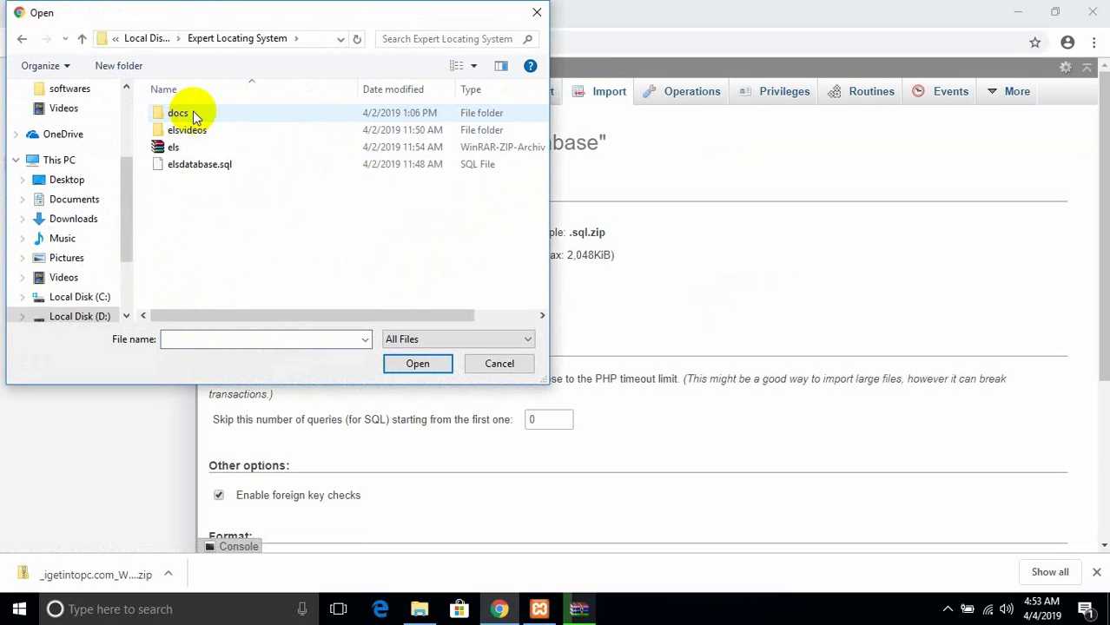
pyautogui.click(180, 168)
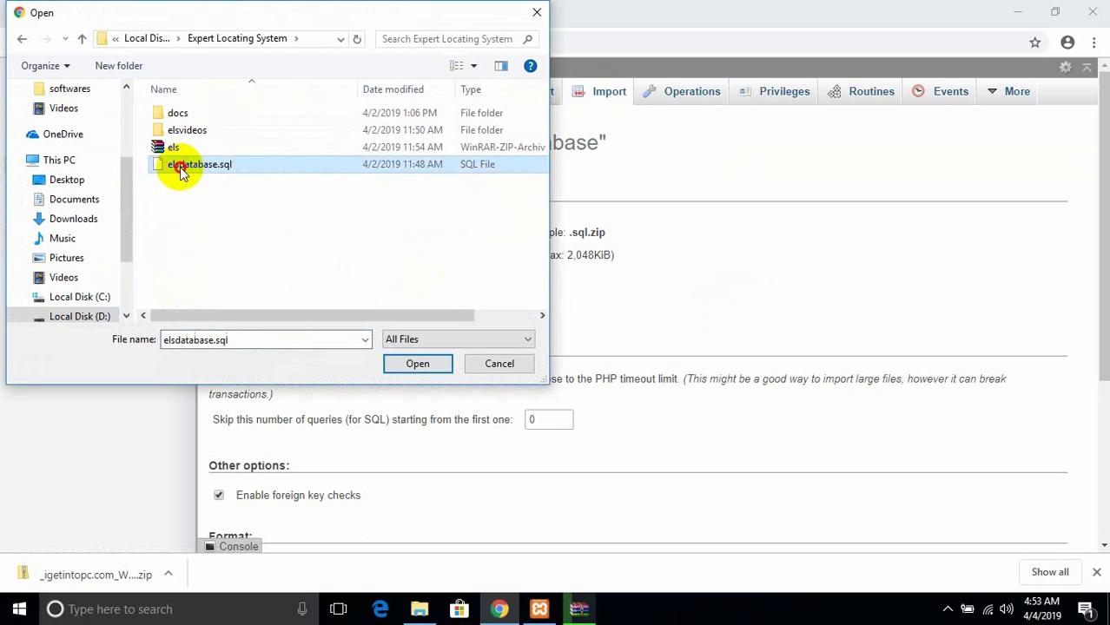
pyautogui.doubleClick(179, 166)
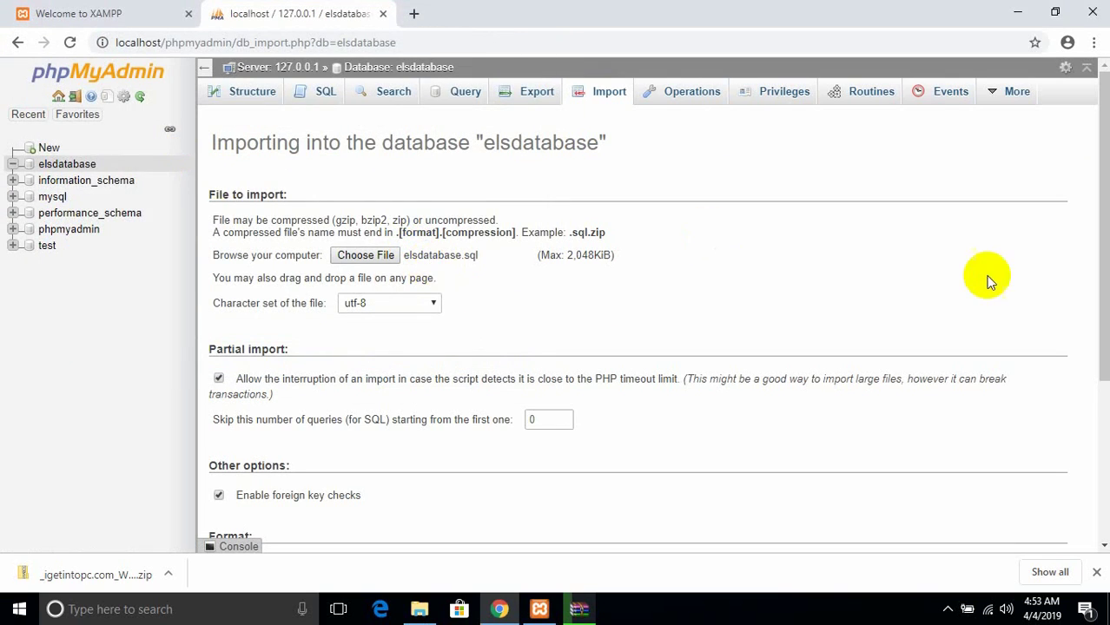
pyautogui.moveTo(1101, 252); pyautogui.dragTo(1105, 423)
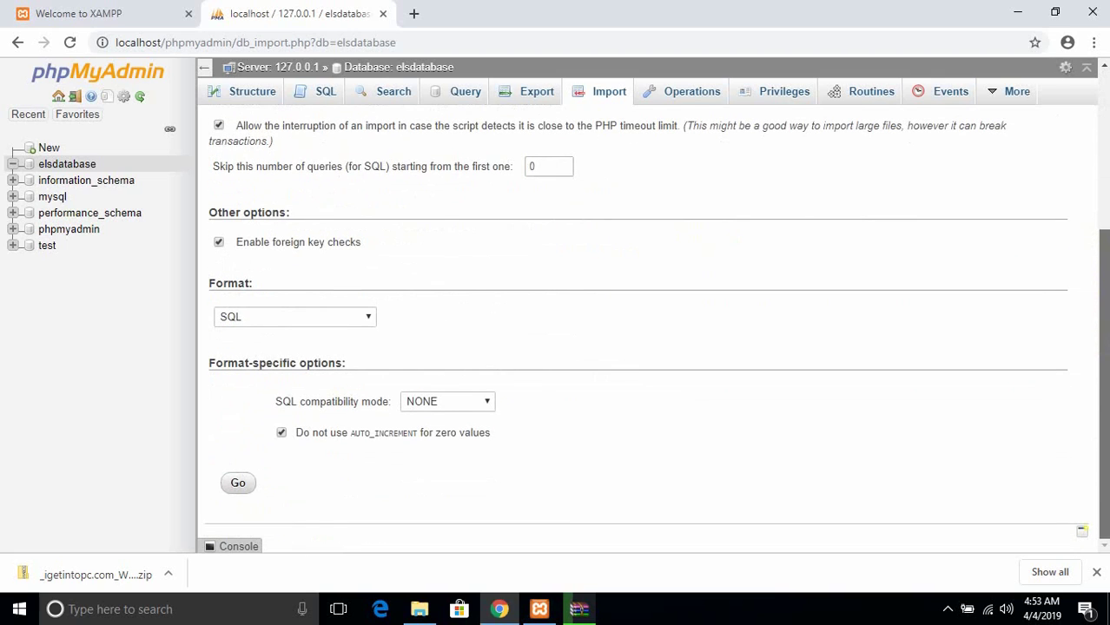
pyautogui.click(242, 484)
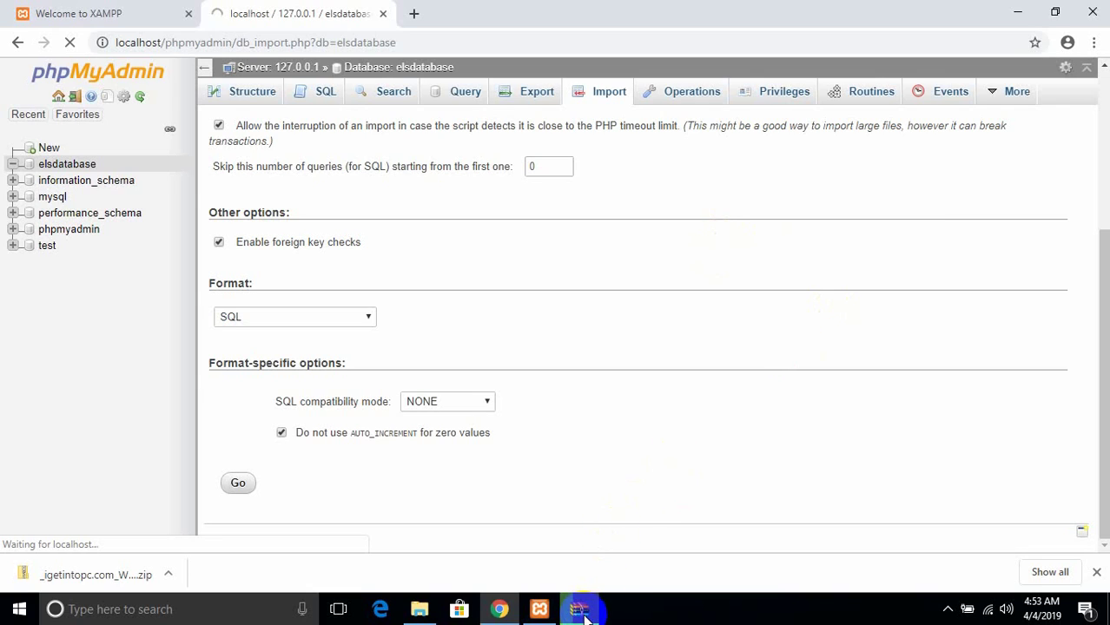
# - Let WinRAR finish extracting els.zip, then open C:\xampp\htdocs\els\els in Explorer
pyautogui.moveTo(582, 612)
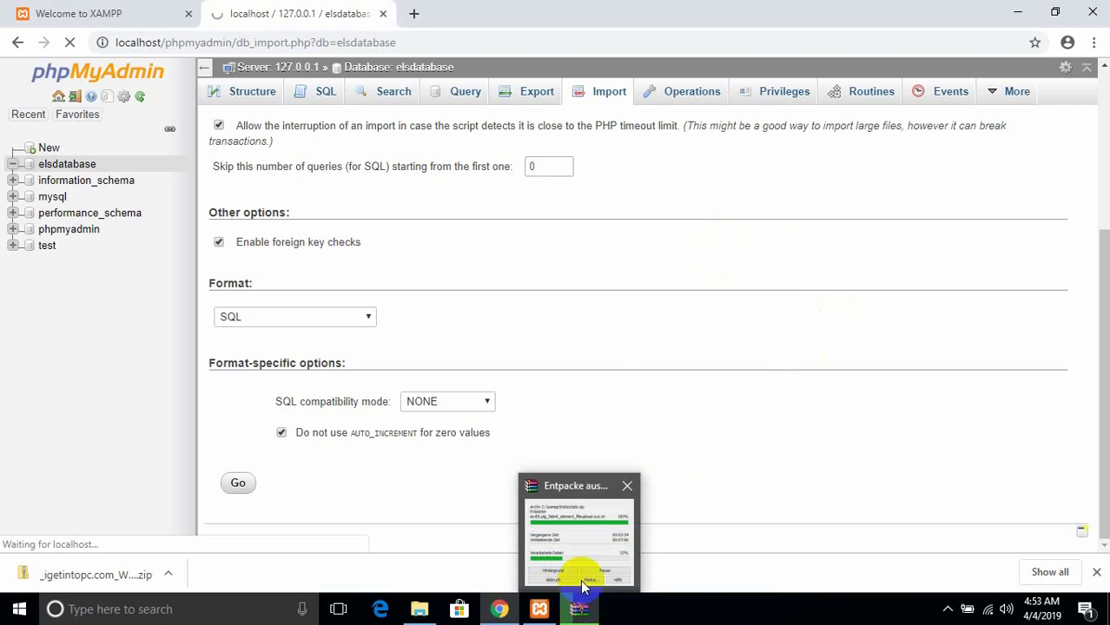
pyautogui.click(581, 539)
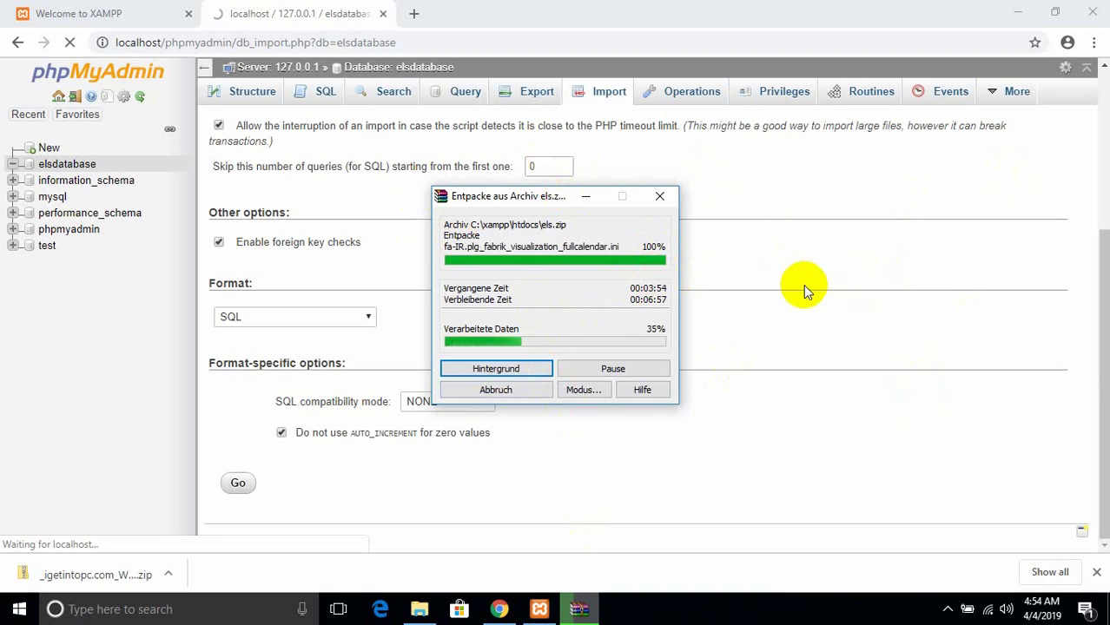
pyautogui.click(948, 611)
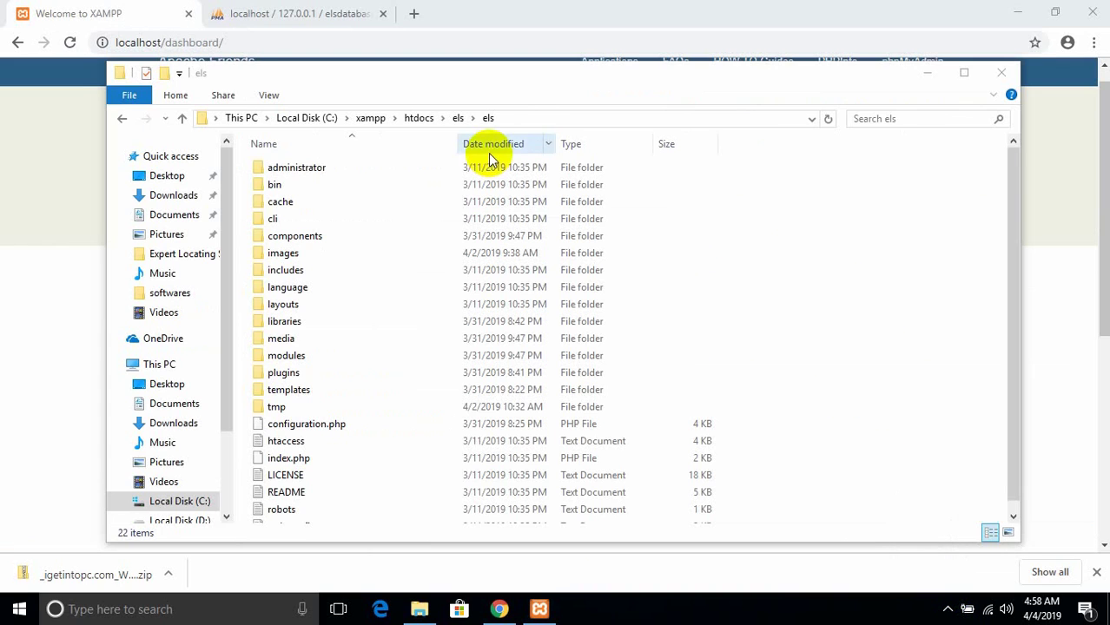
# - Move the 22 site items from htdocs\els\els up into htdocs\els
pyautogui.click(460, 118)
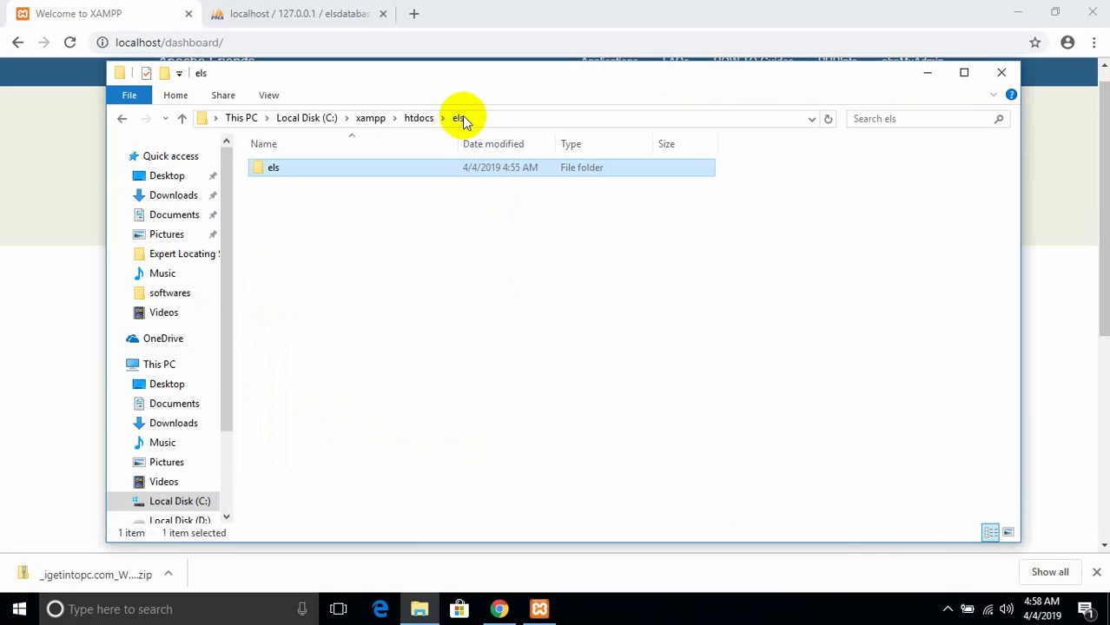
pyautogui.doubleClick(373, 175)
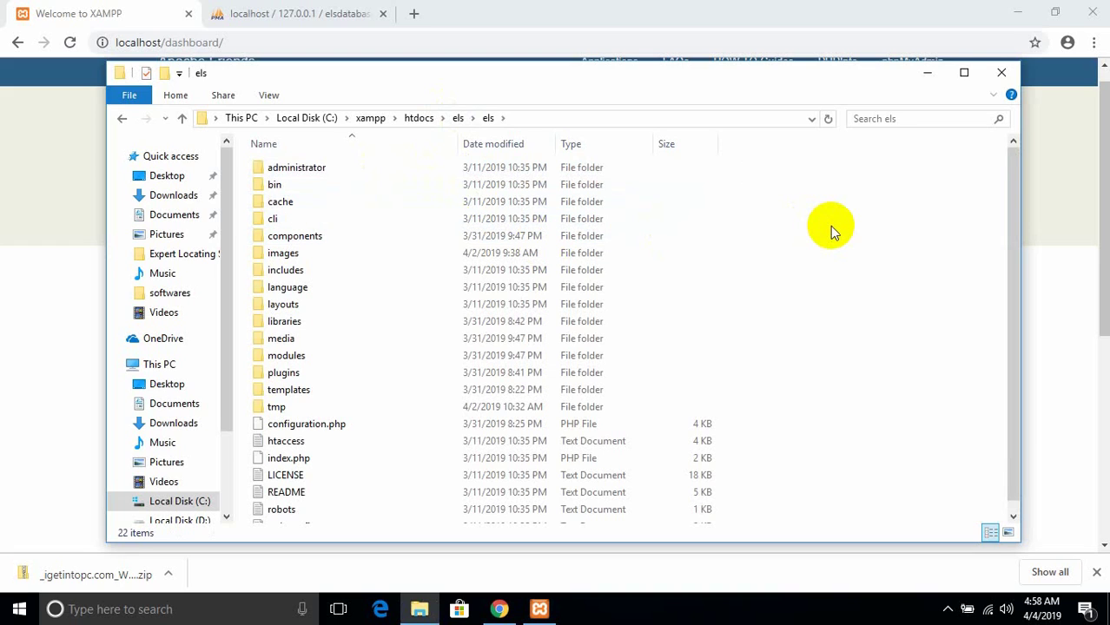
pyautogui.hotkey('ctrl', 'a')
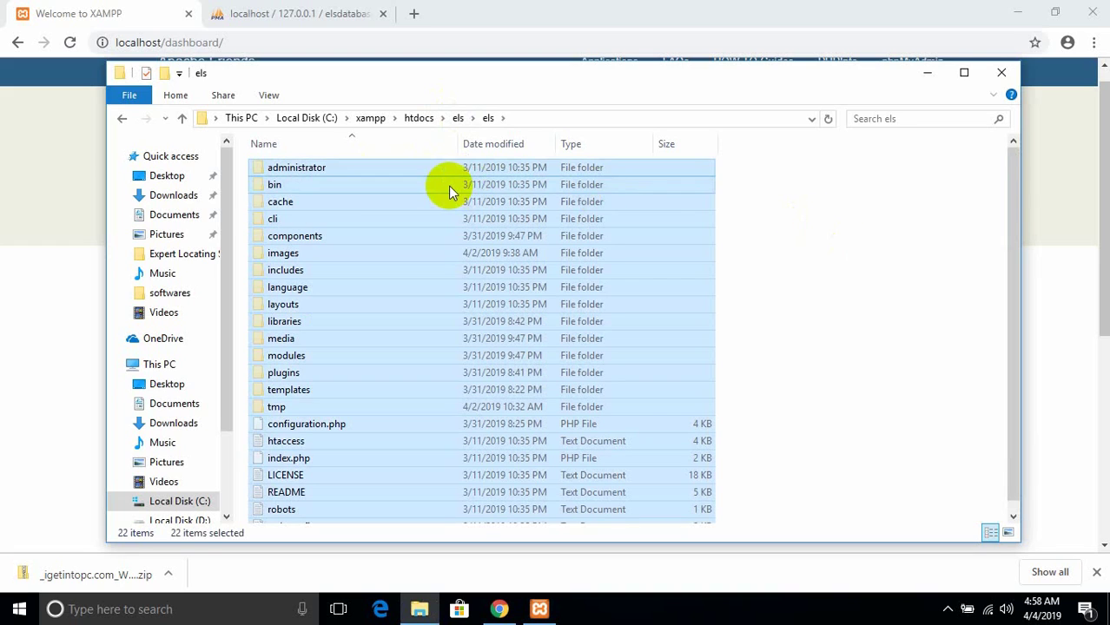
pyautogui.click(458, 119)
pyautogui.click(480, 227)
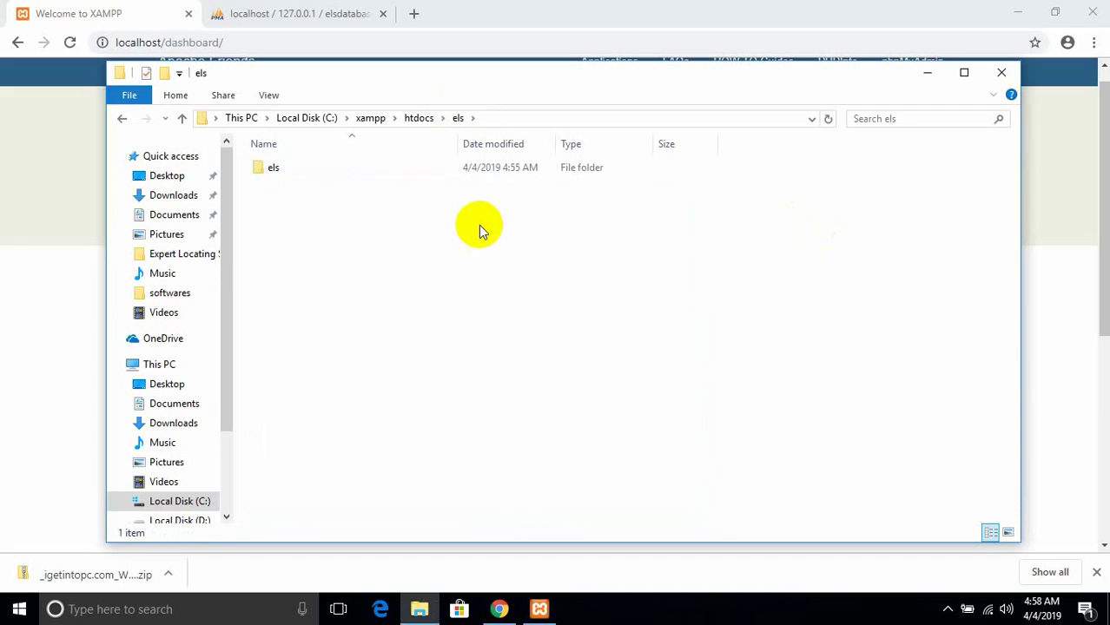
pyautogui.hotkey('ctrl', 'v')
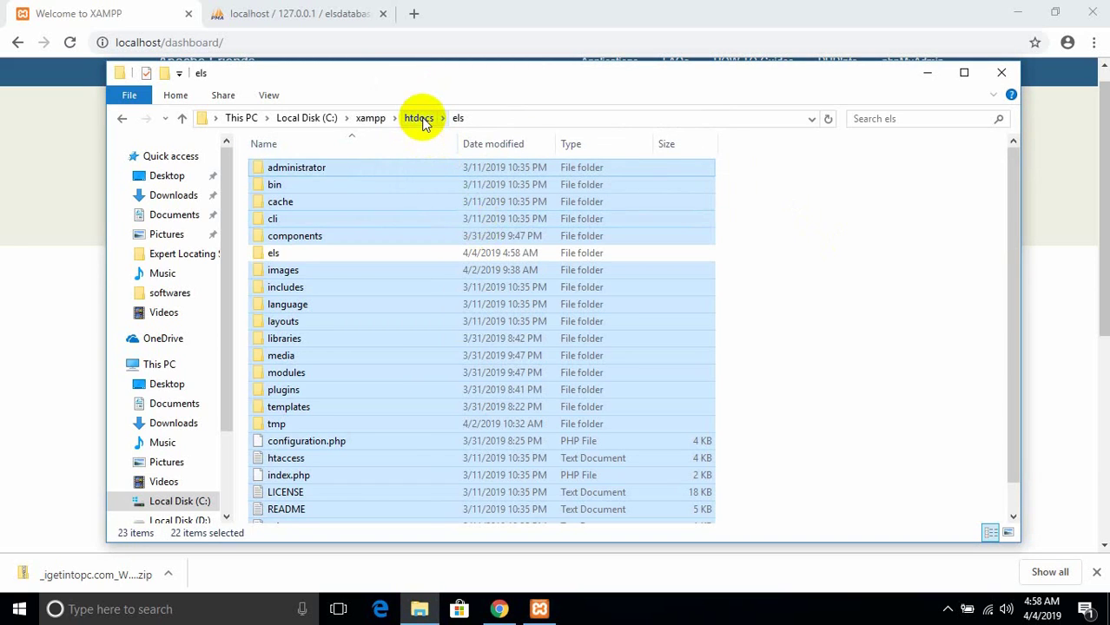
pyautogui.click(423, 123)
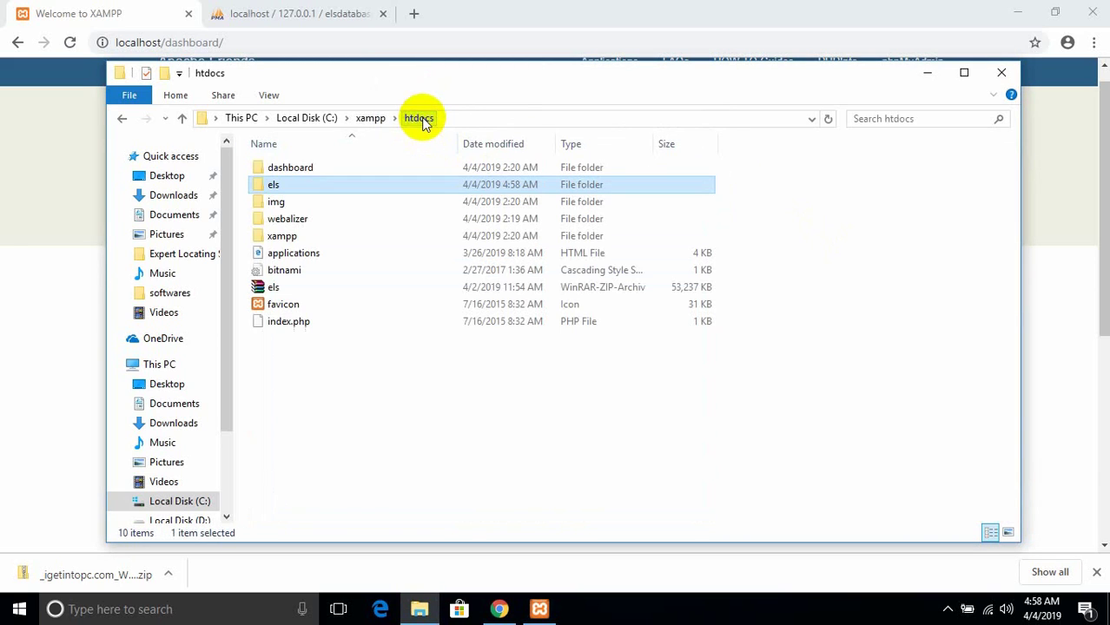
pyautogui.click(372, 393)
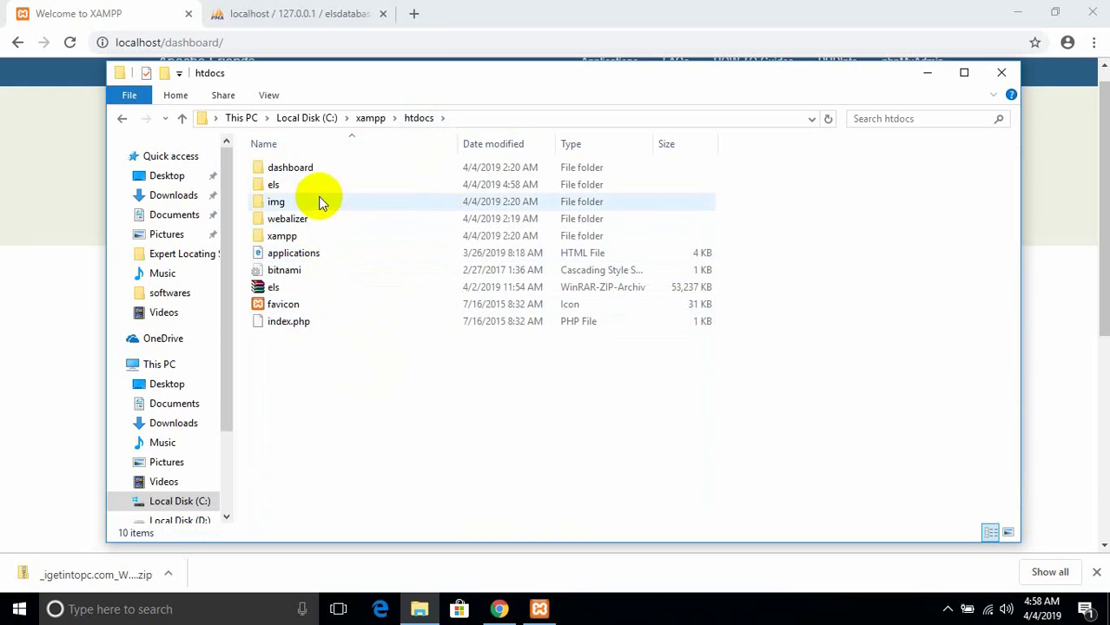
pyautogui.click(417, 15)
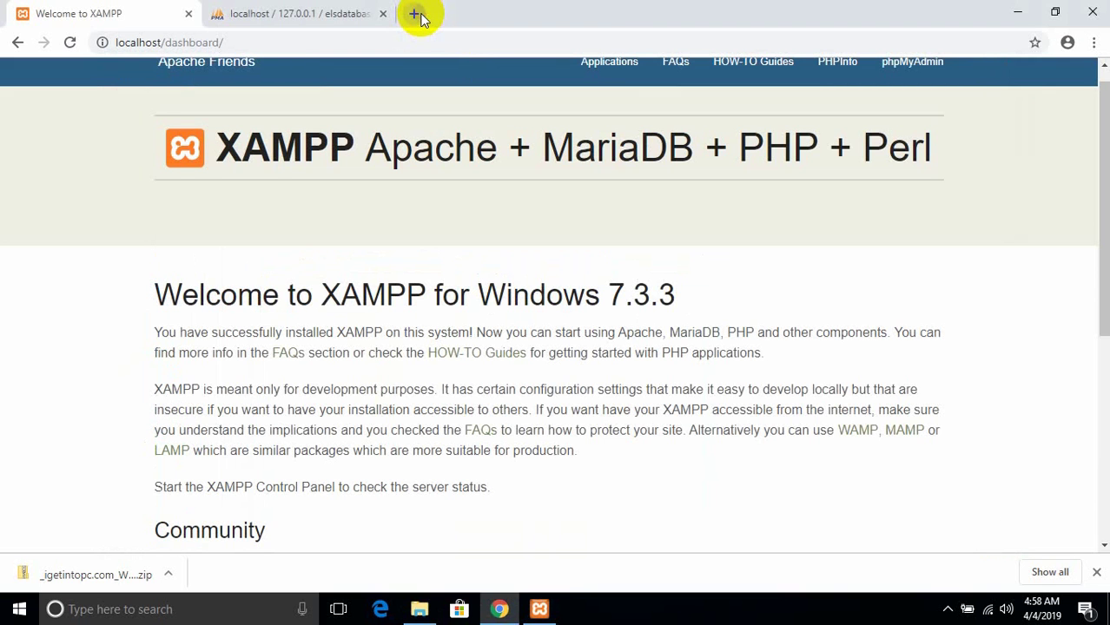
# - Load localhost/els in a new Chrome tab
pyautogui.click(416, 14)
pyautogui.write('localhos')
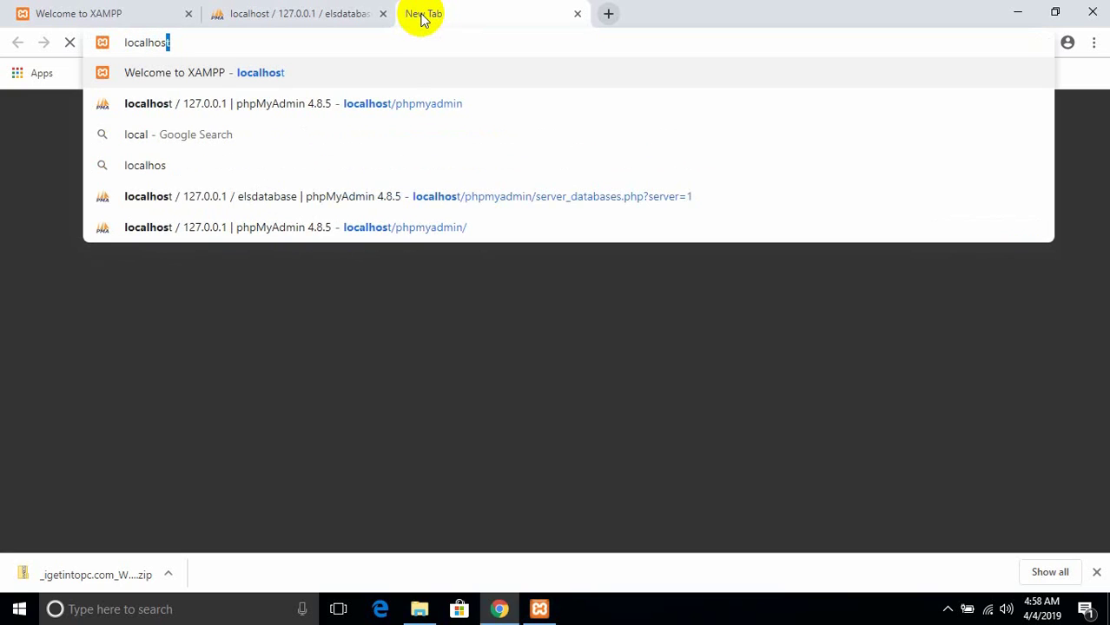
pyautogui.write('t')
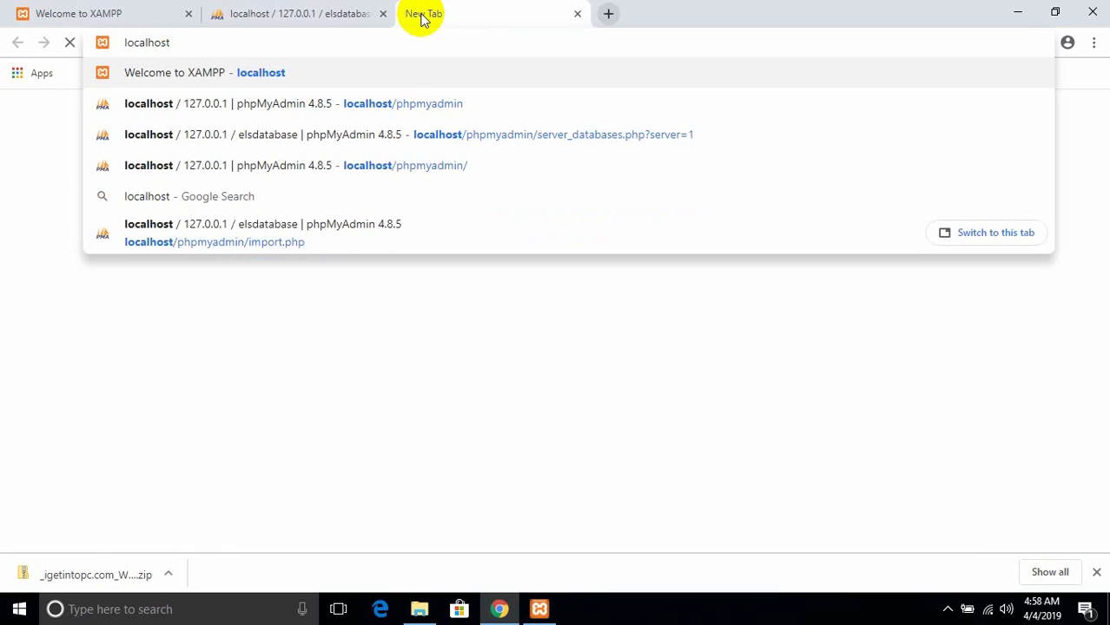
pyautogui.write('/els')
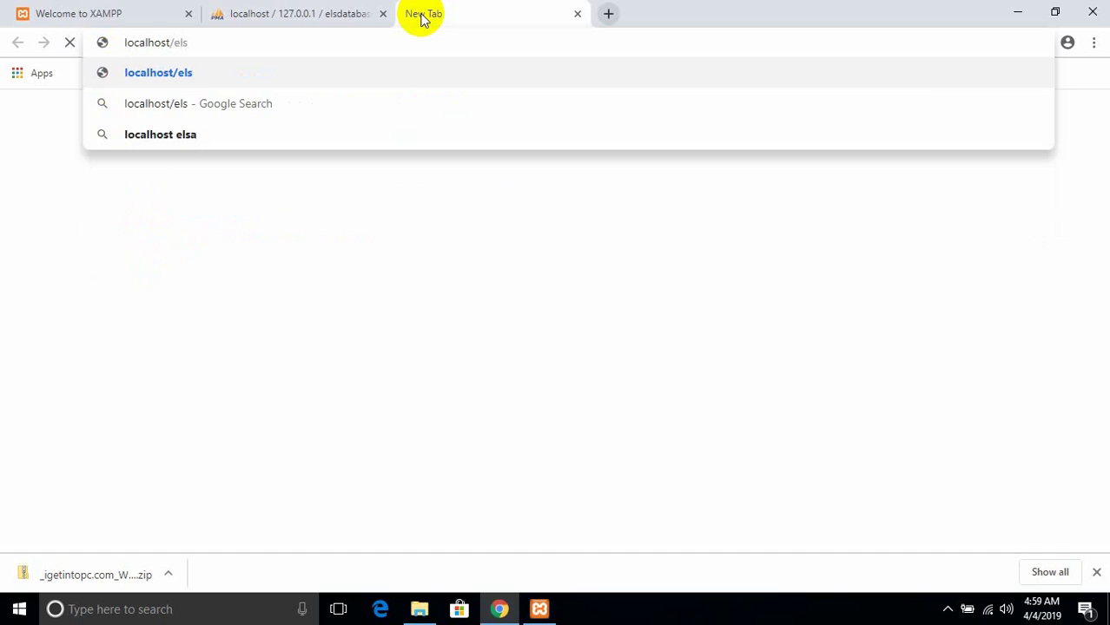
pyautogui.press('Return')
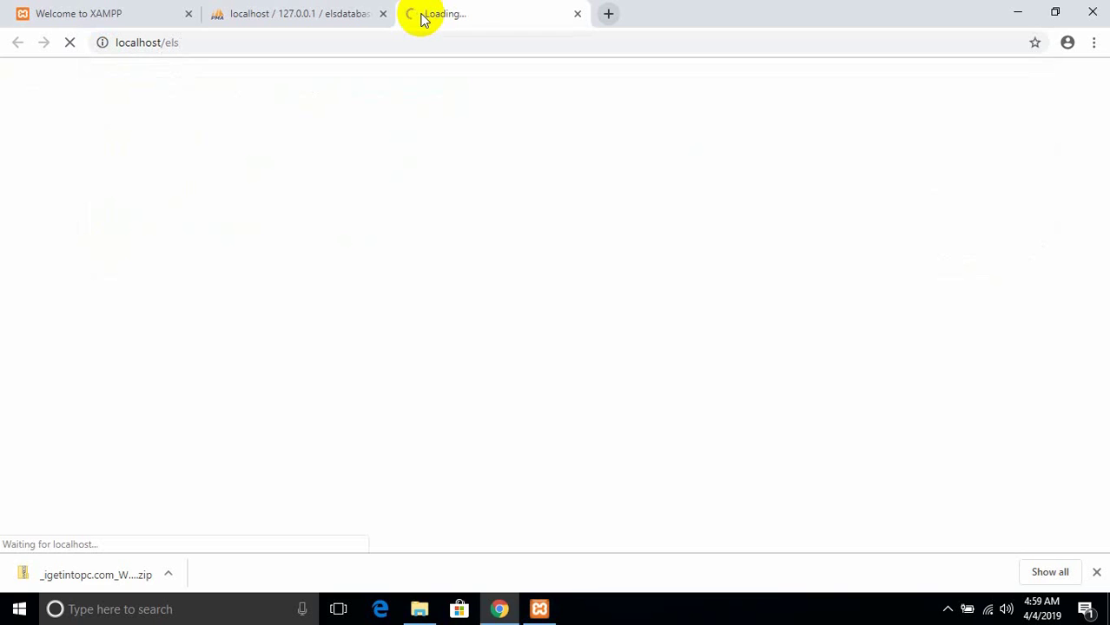
pyautogui.click(332, 7)
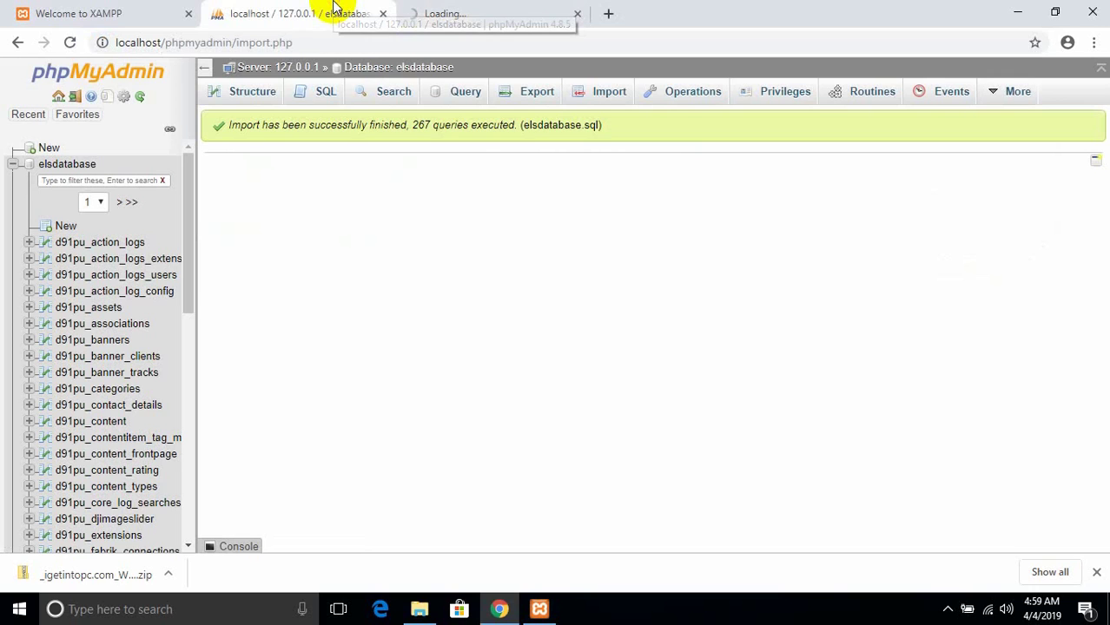
pyautogui.click(462, 9)
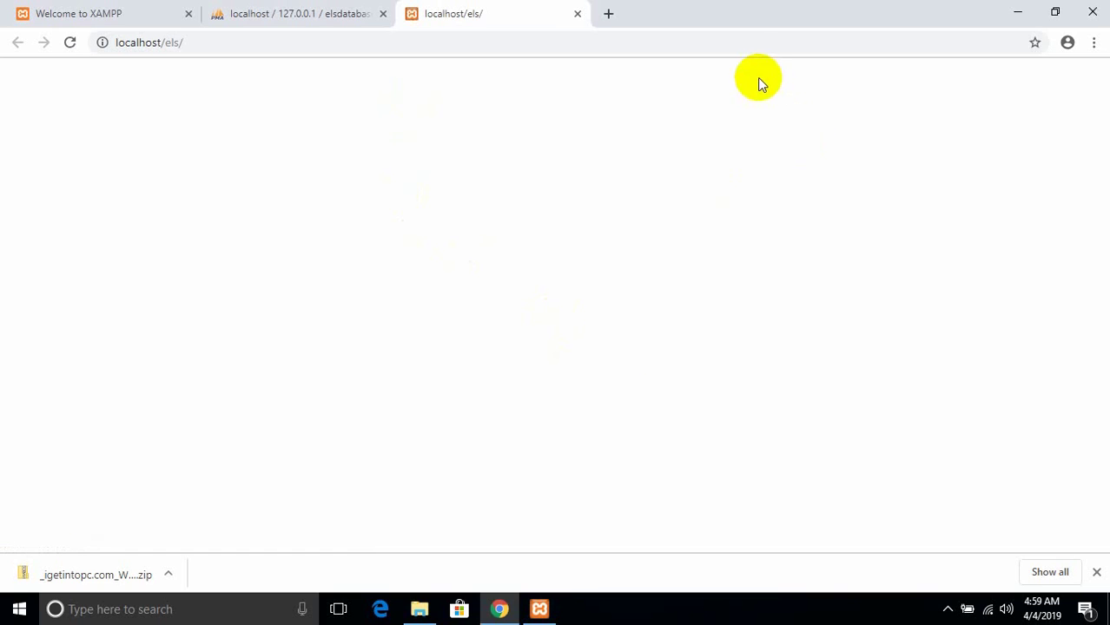
# - Change the address to localhost/els/administrator and load it
pyautogui.click(748, 47)
pyautogui.click(748, 47)
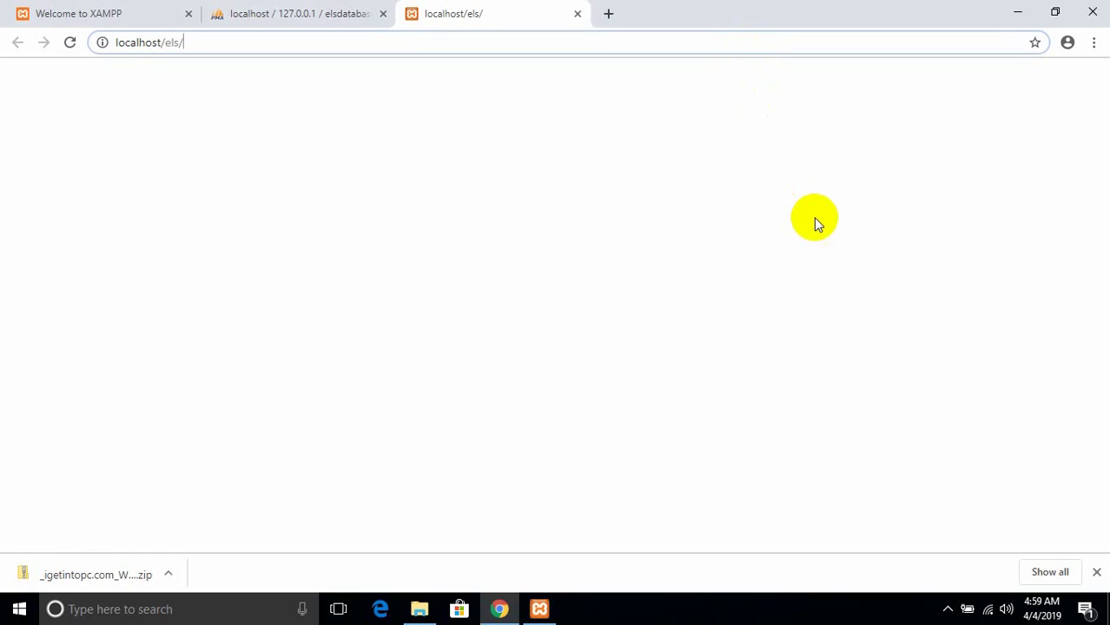
pyautogui.press('BackSpace')
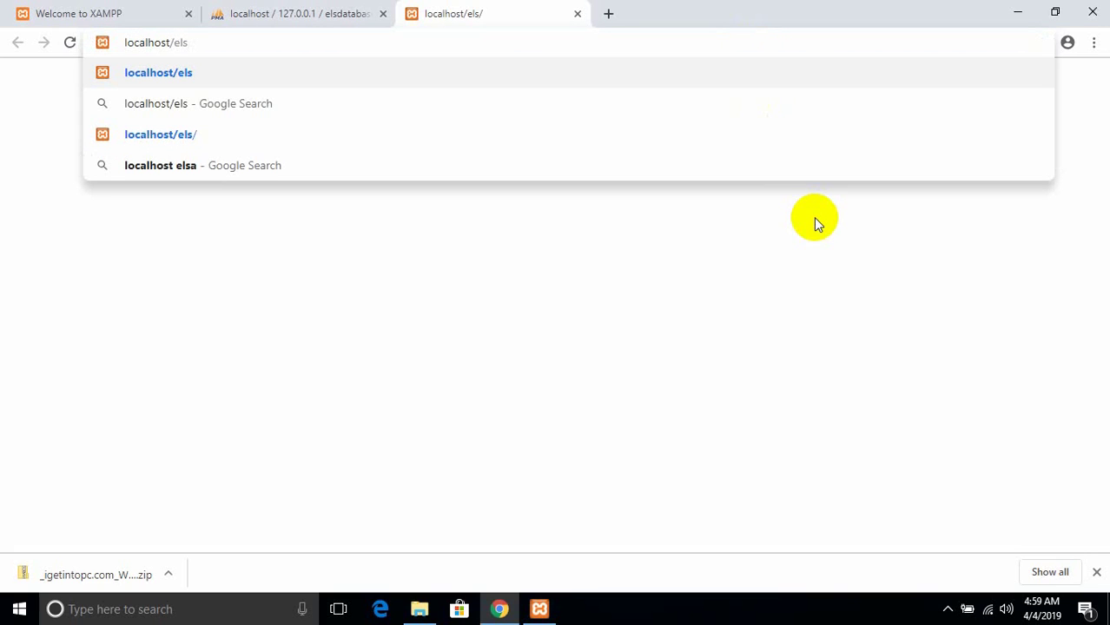
pyautogui.write('/')
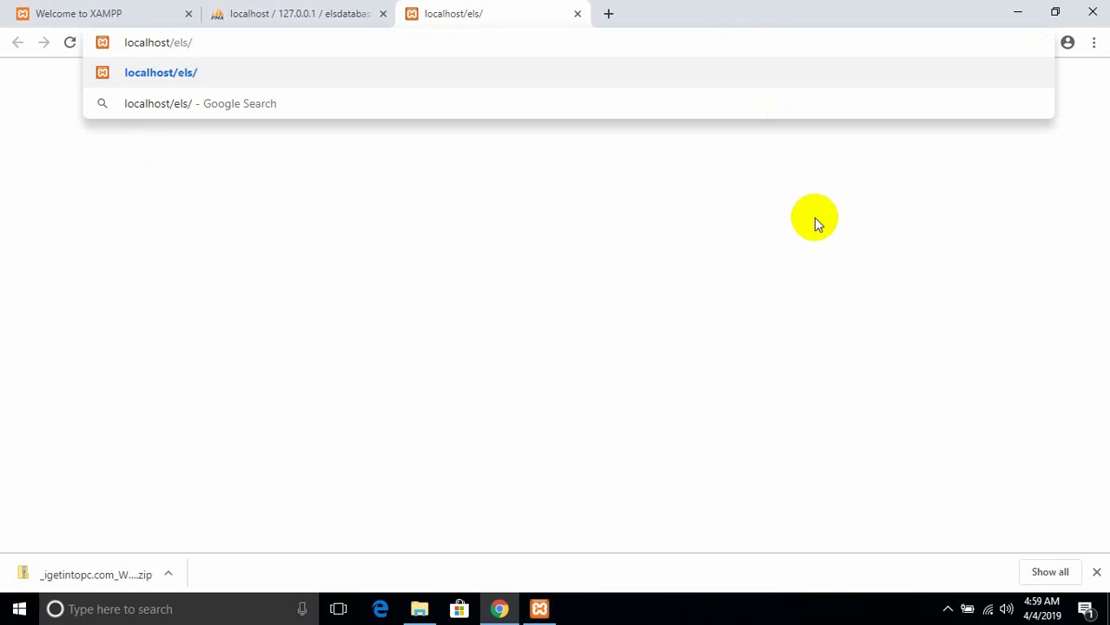
pyautogui.press('BackSpace')
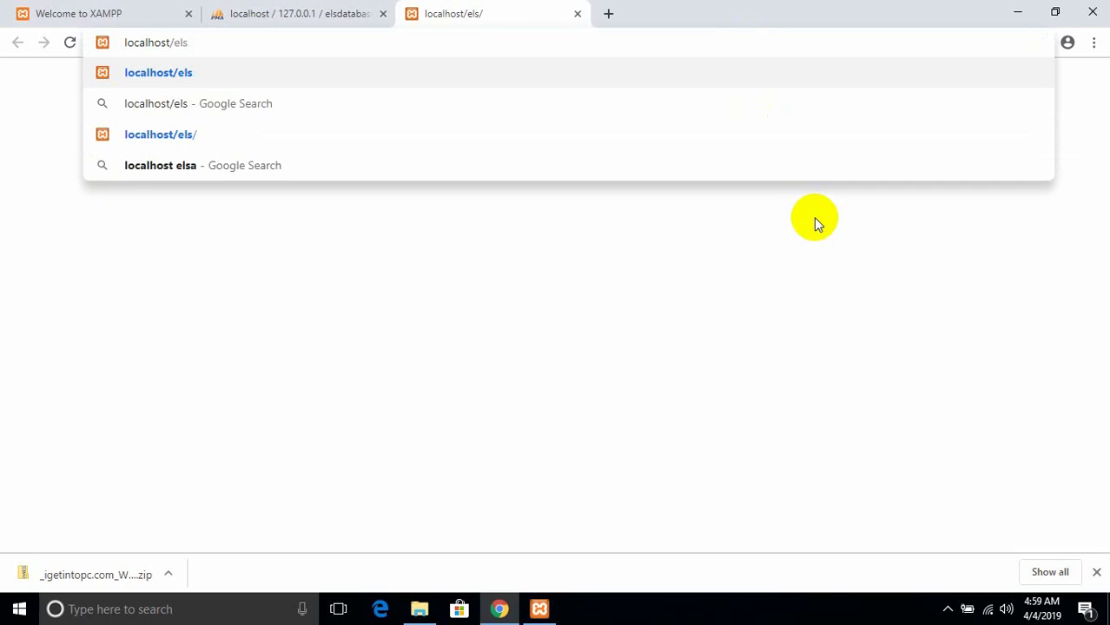
pyautogui.write('/ad')
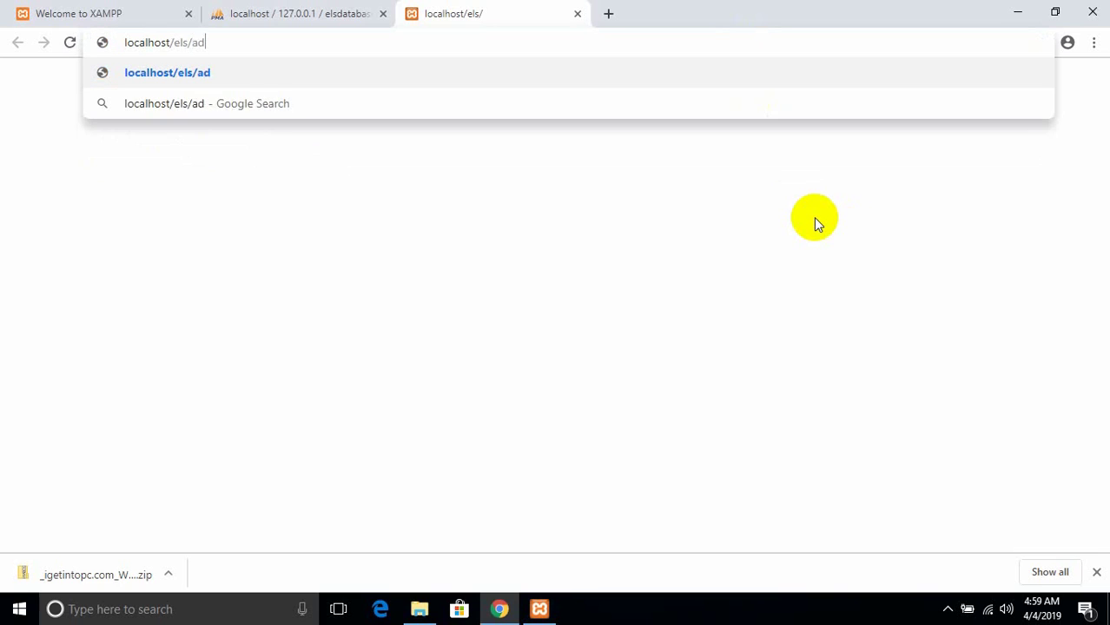
pyautogui.write('ministr')
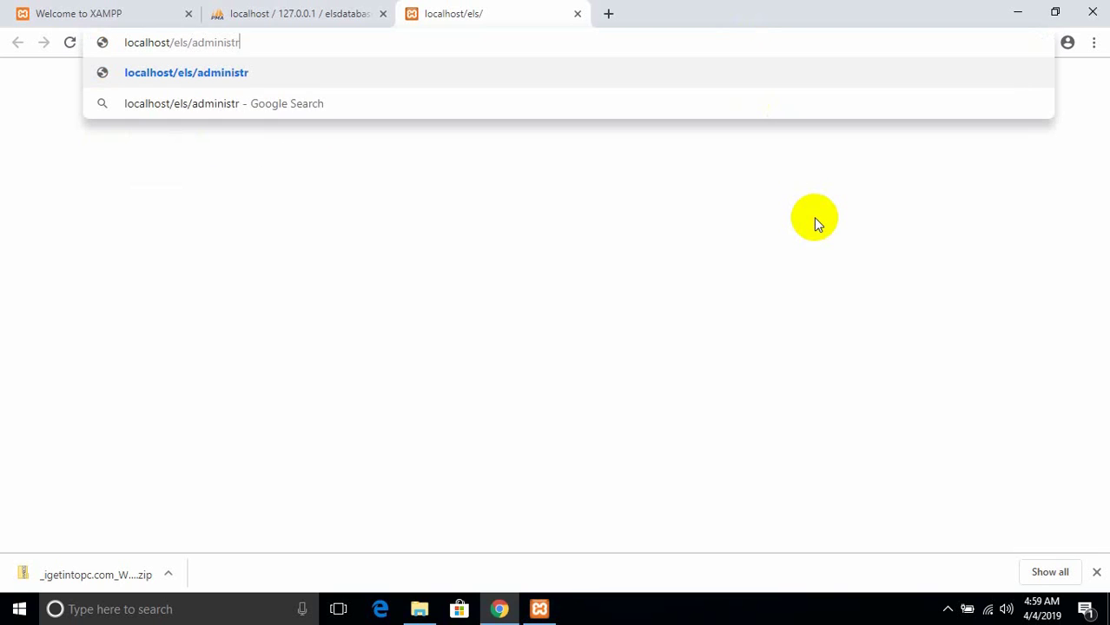
pyautogui.write('ator')
pyautogui.press('Return')
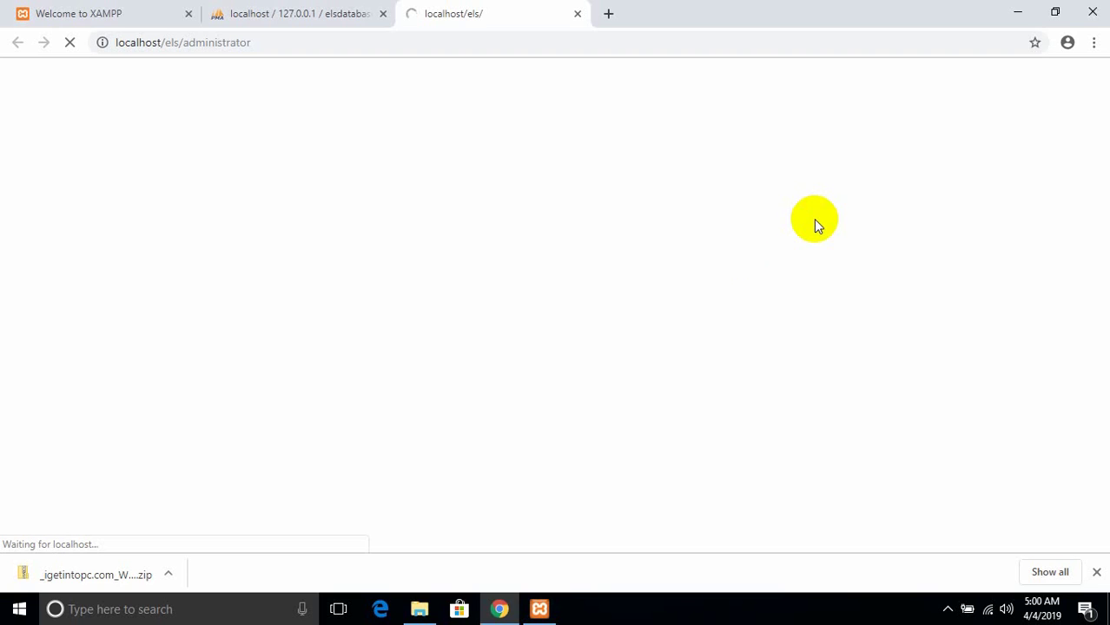
# - Look inside the htdocs\els folder in File Explorer, then return to the Chrome admin login
pyautogui.click(419, 610)
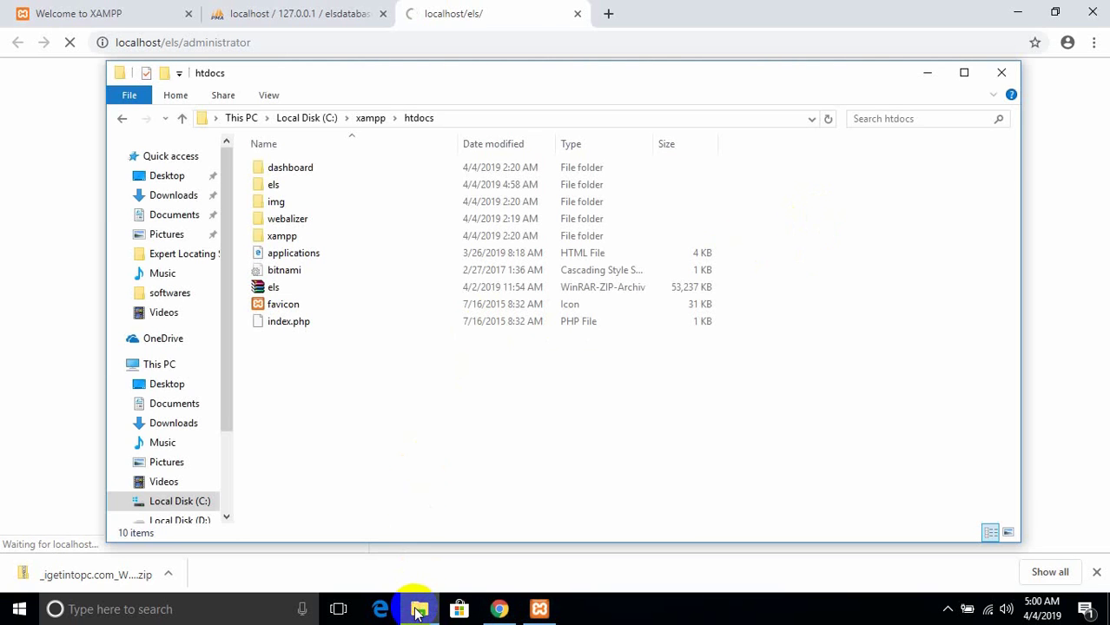
pyautogui.doubleClick(272, 186)
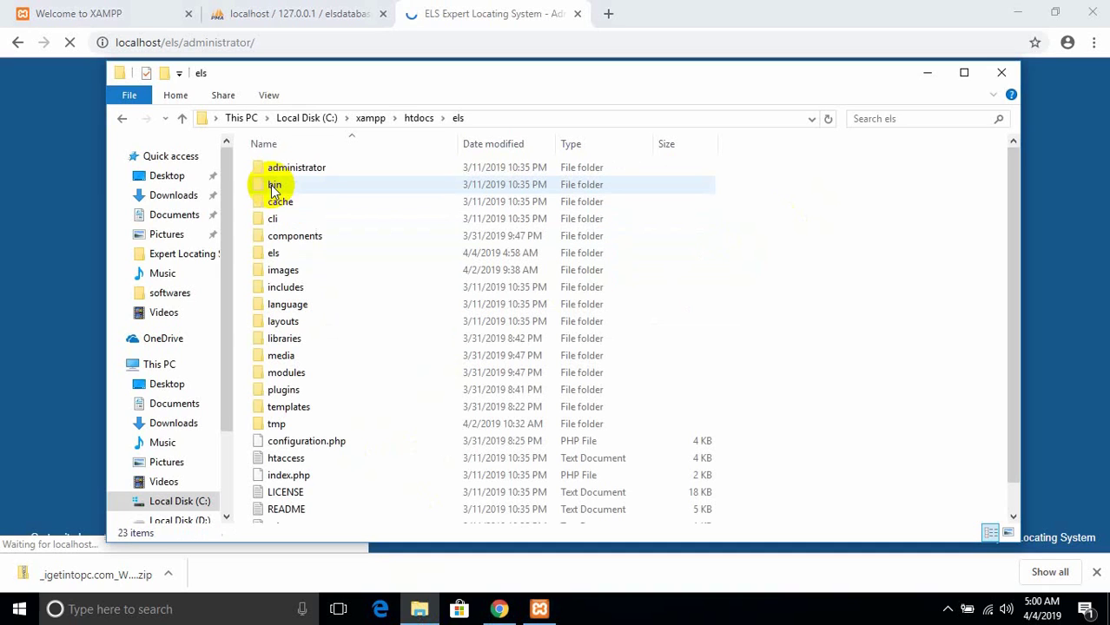
pyautogui.click(467, 6)
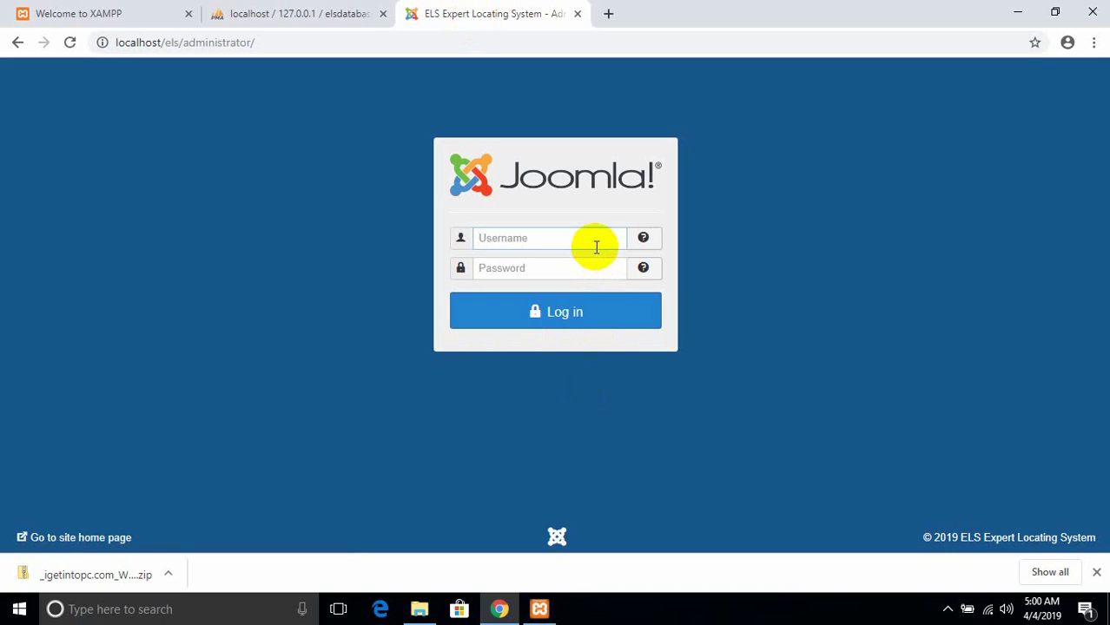
# - Submit the administrator username and password; Joomla rejects them with a mismatch warning
pyautogui.write('admin')
pyautogui.press('Tab')
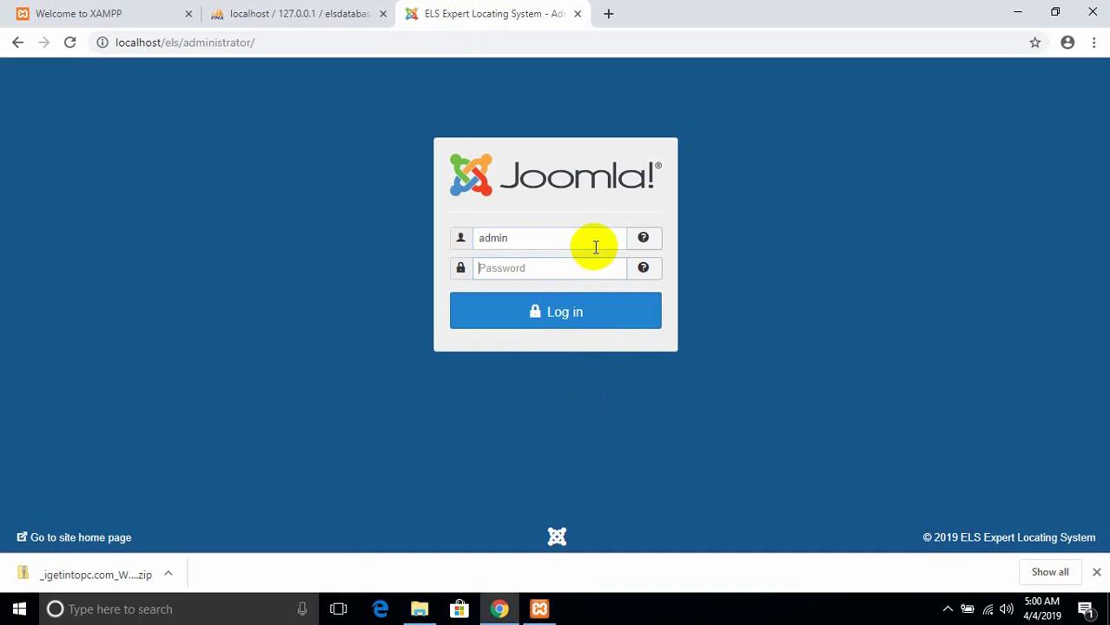
pyautogui.write('admin')
pyautogui.press('Return')
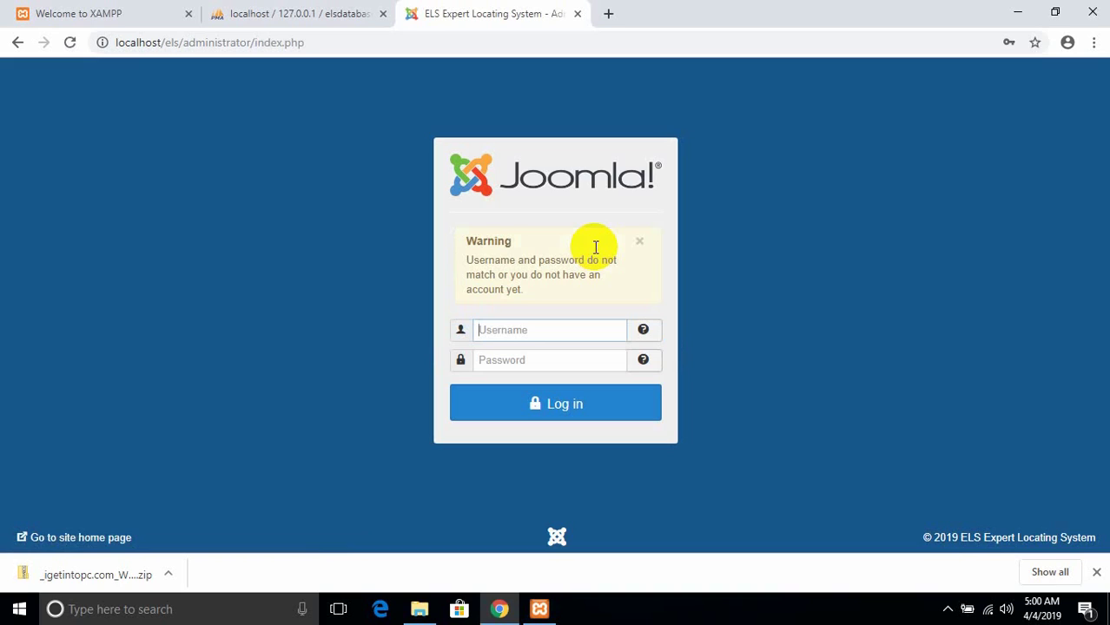
# - Retry the login with the saved username and a different password
pyautogui.click(533, 319)
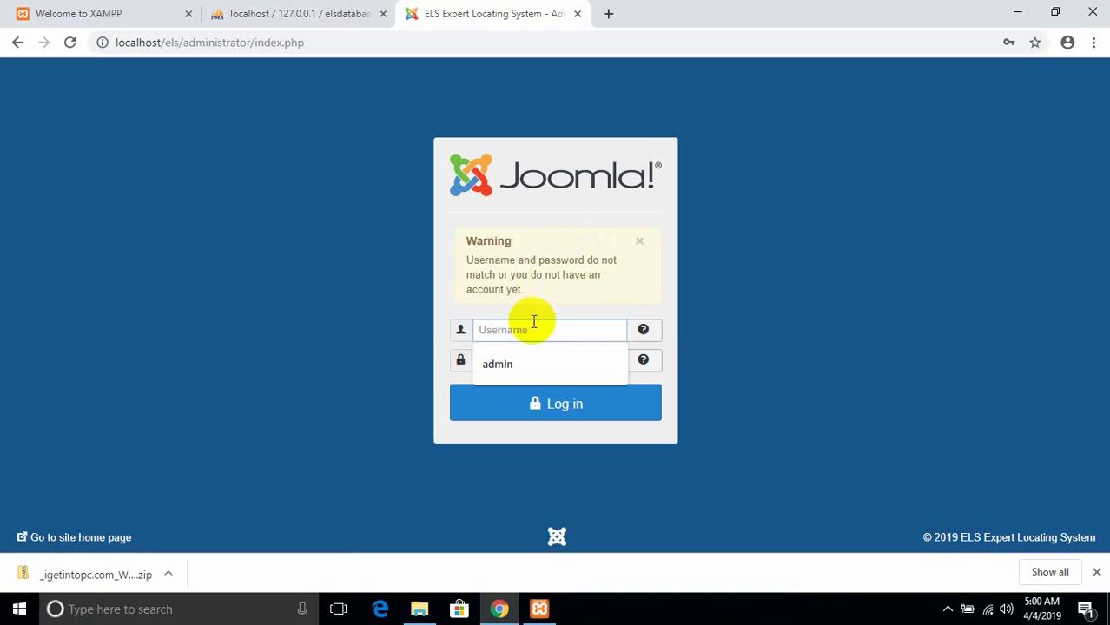
pyautogui.click(510, 364)
pyautogui.click(512, 363)
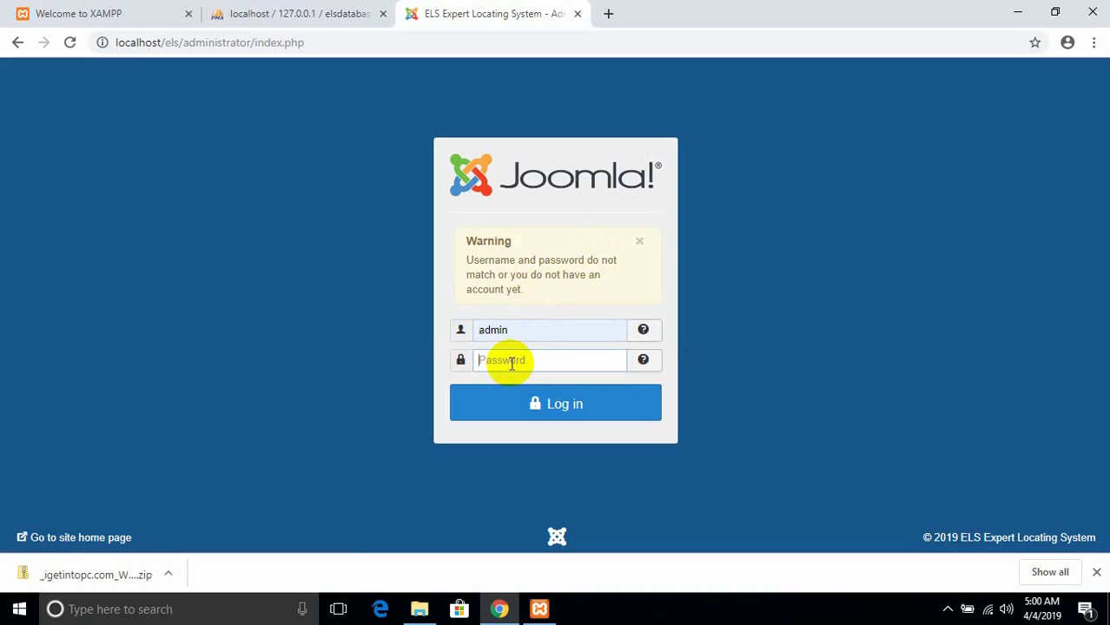
pyautogui.write('admin1')
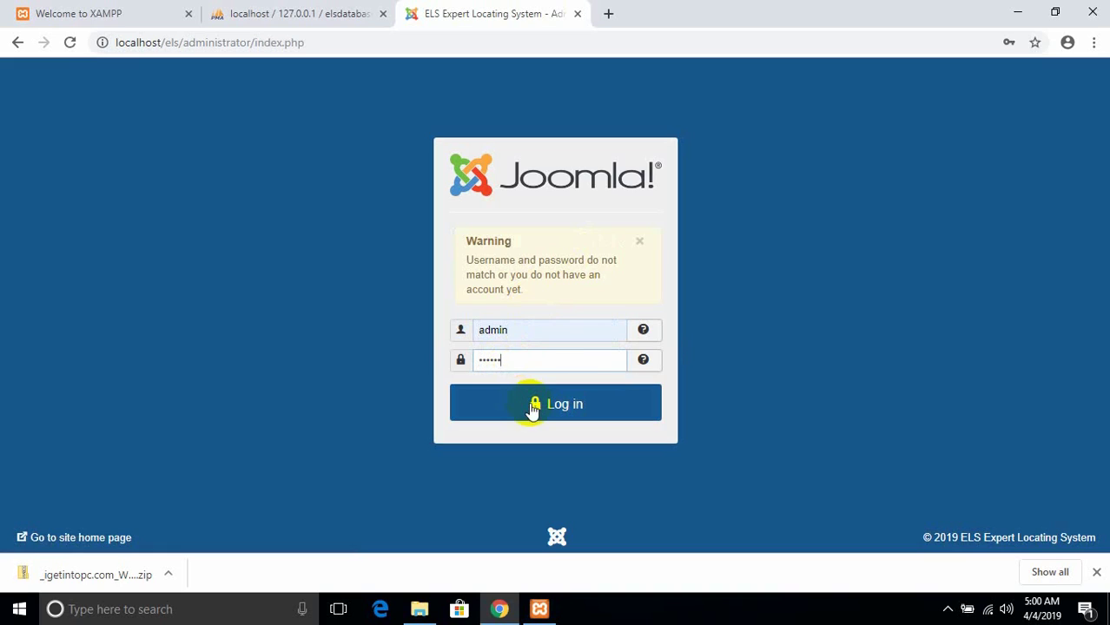
pyautogui.click(532, 406)
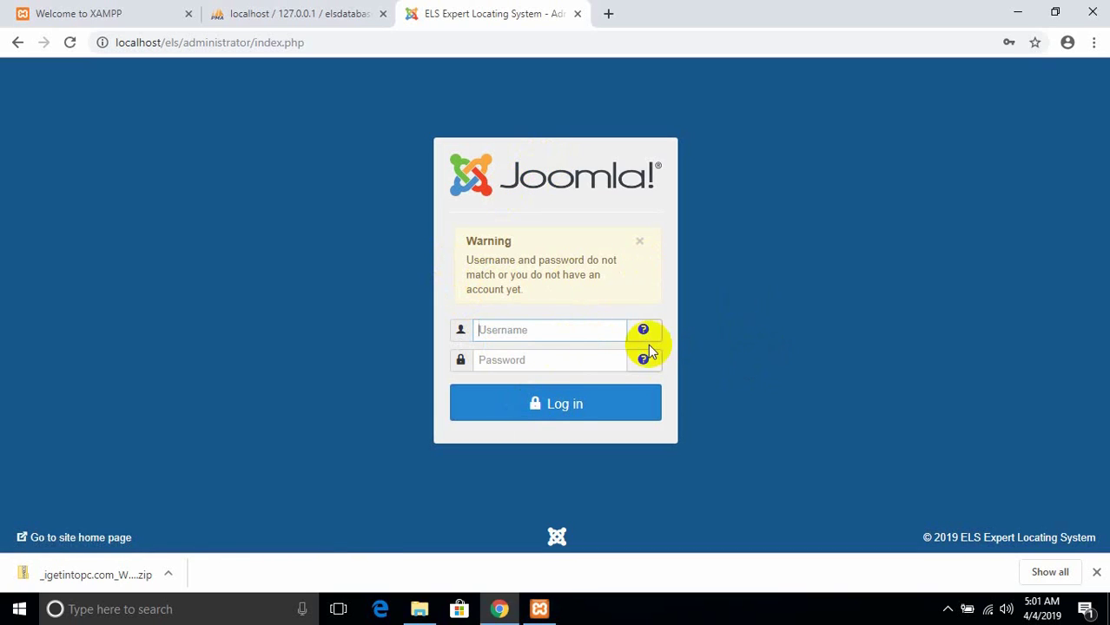
# - Check the XAMPP server among the hidden system tray icons
pyautogui.click(948, 611)
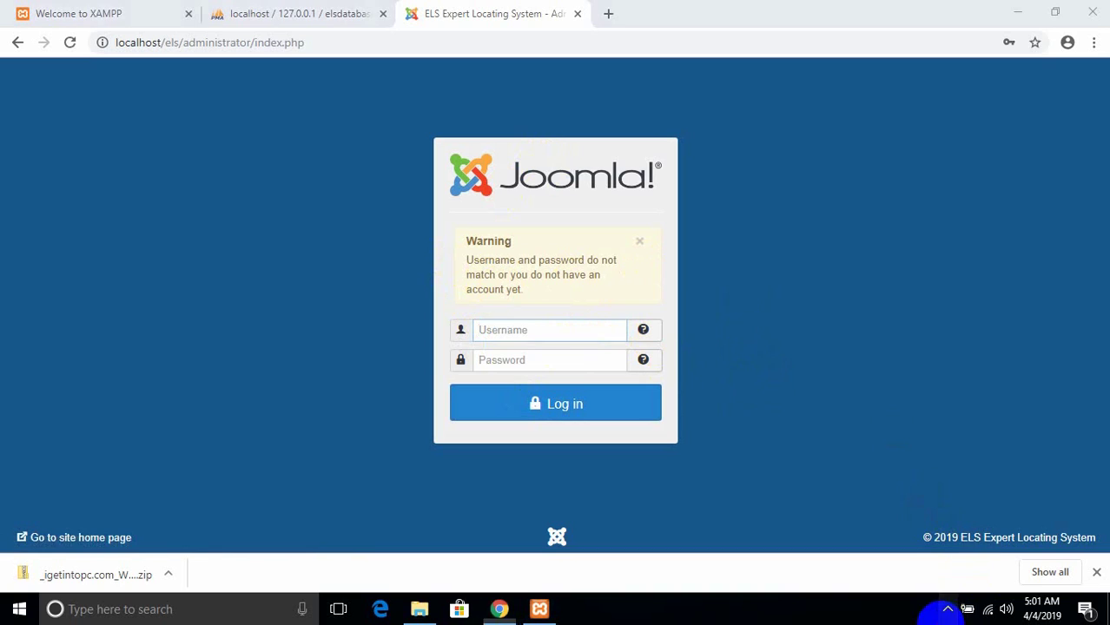
pyautogui.click(944, 575)
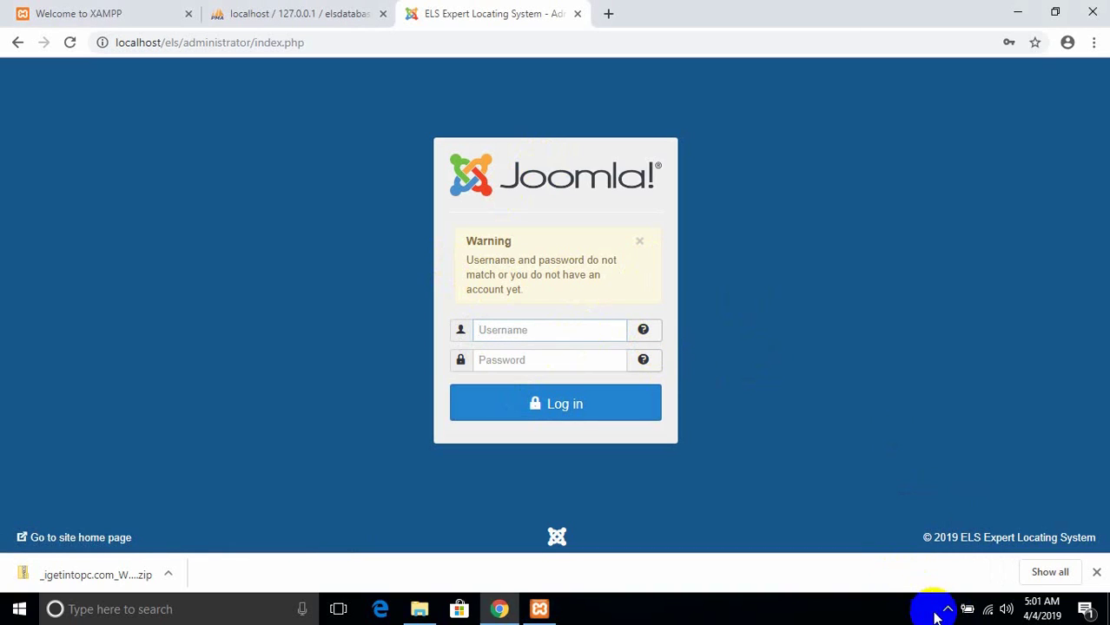
pyautogui.click(945, 610)
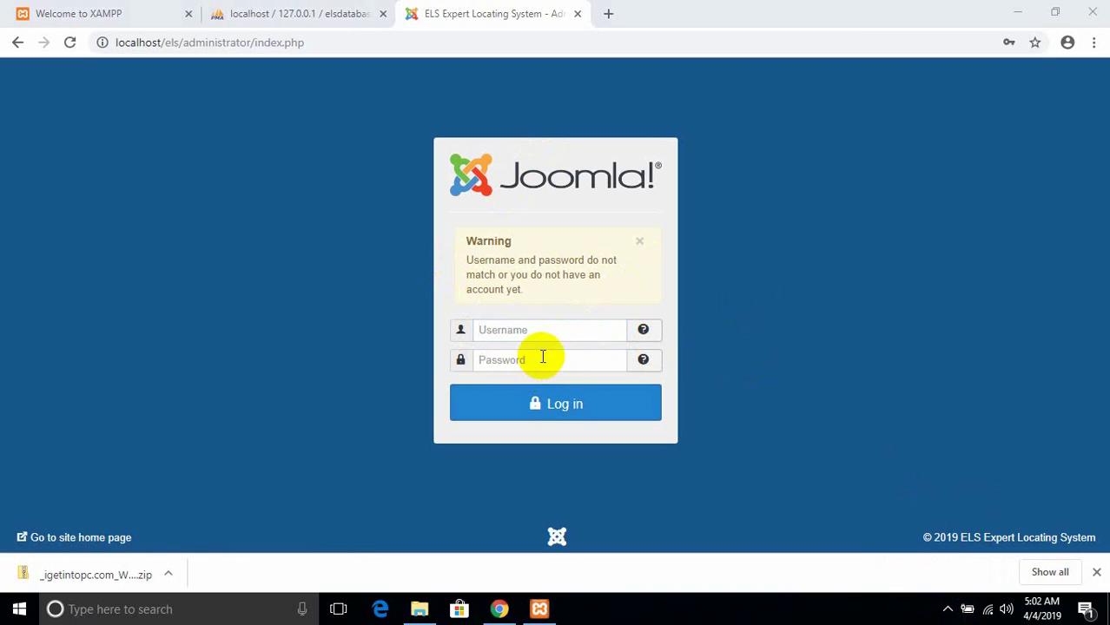
# - Log in with the saved username and password, save the credentials, and open the public site
pyautogui.click(548, 329)
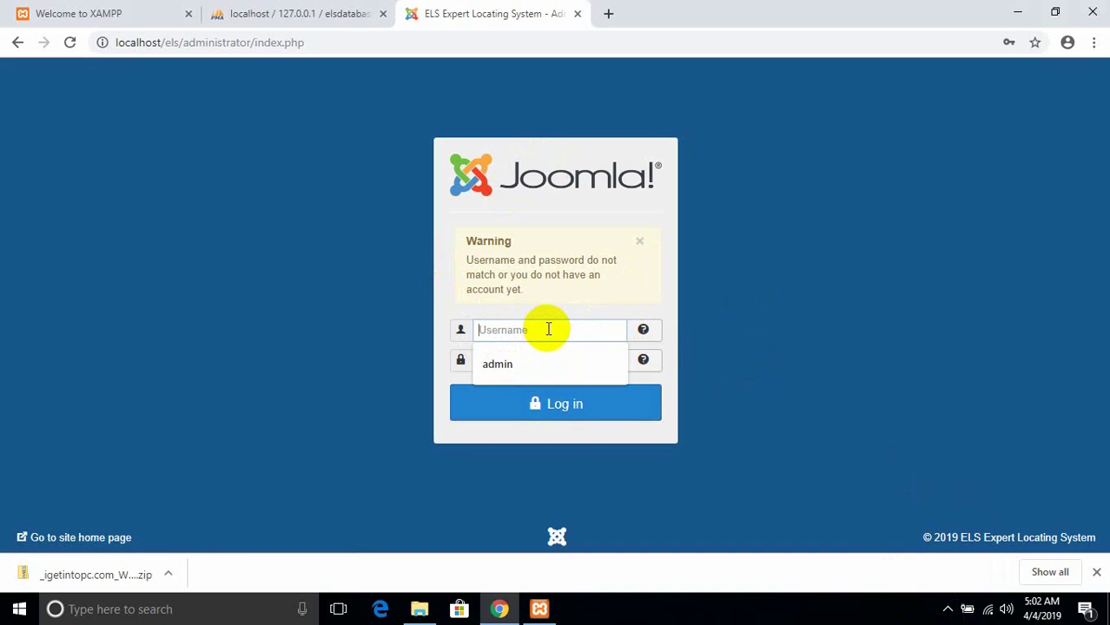
pyautogui.click(544, 360)
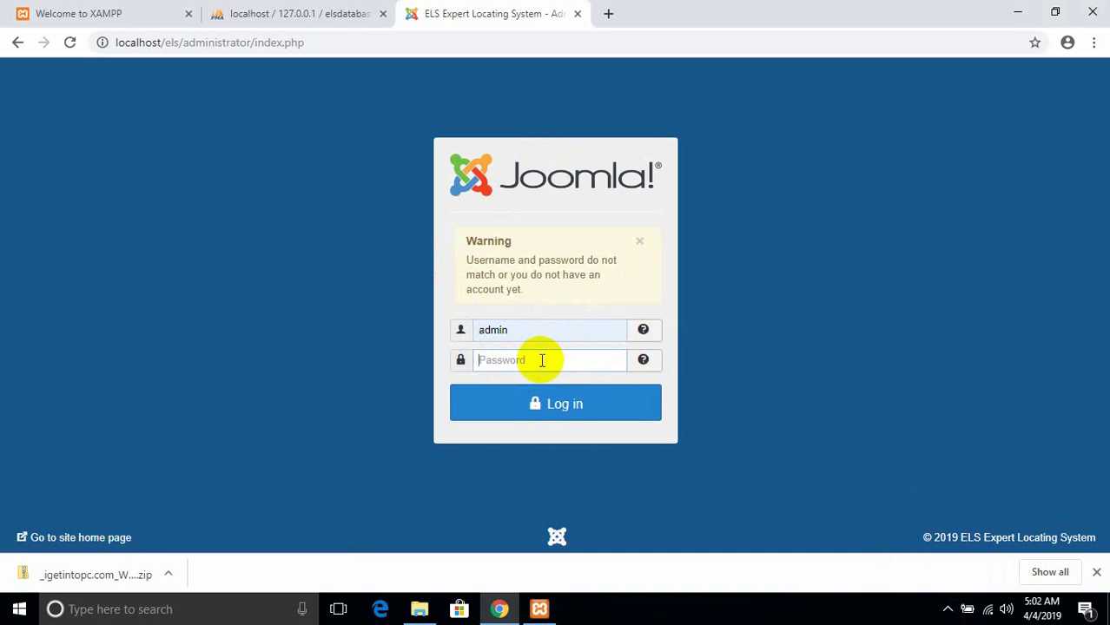
pyautogui.write('********')
pyautogui.press('Return')
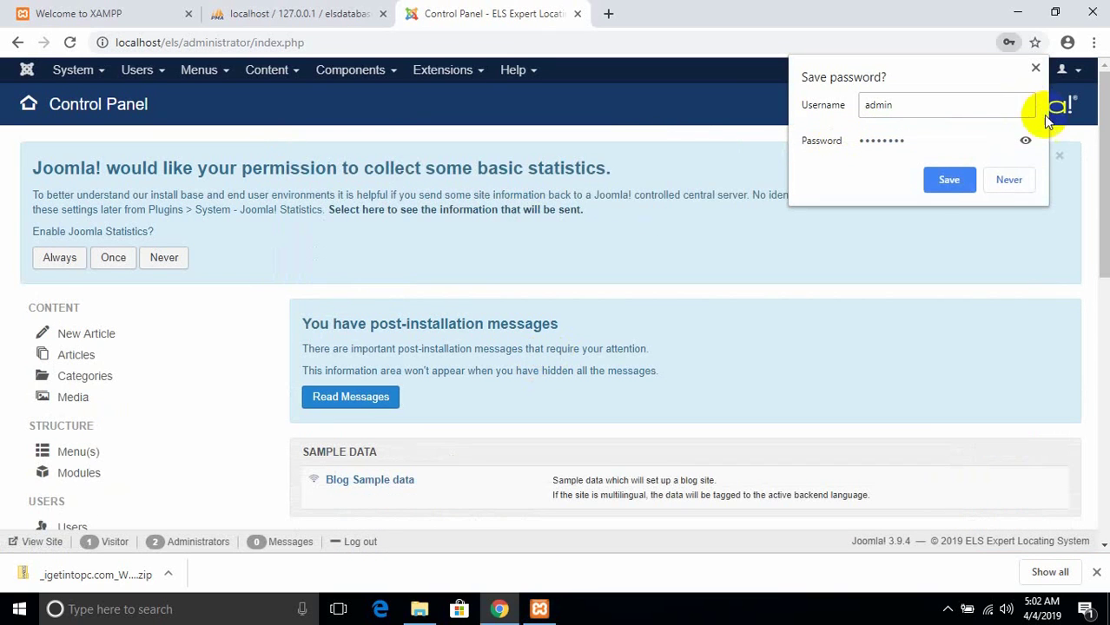
pyautogui.click(954, 179)
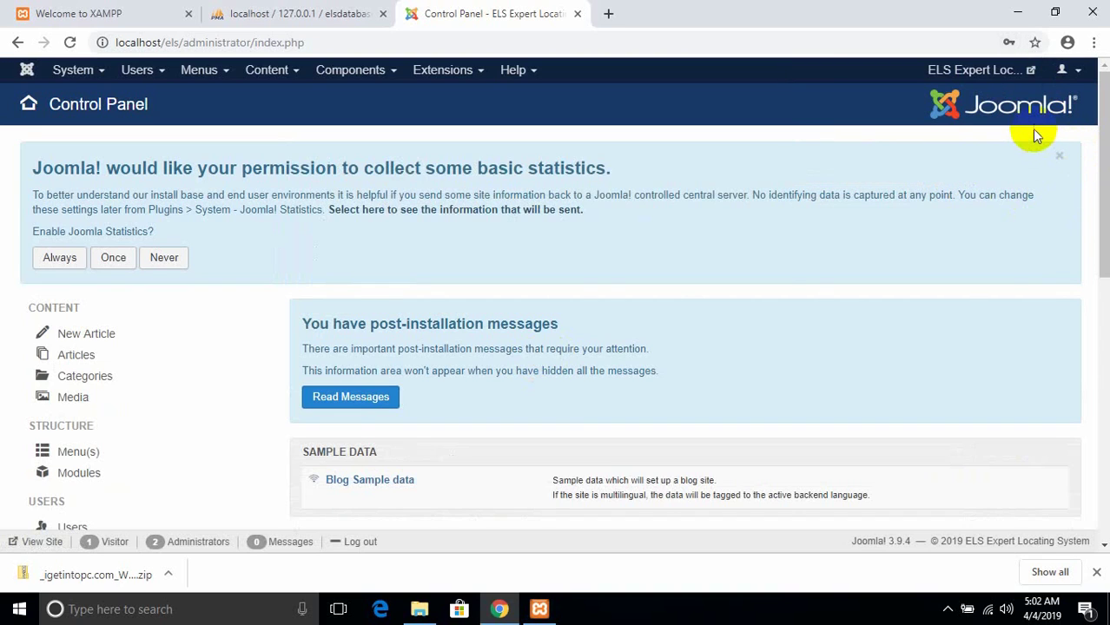
pyautogui.click(989, 78)
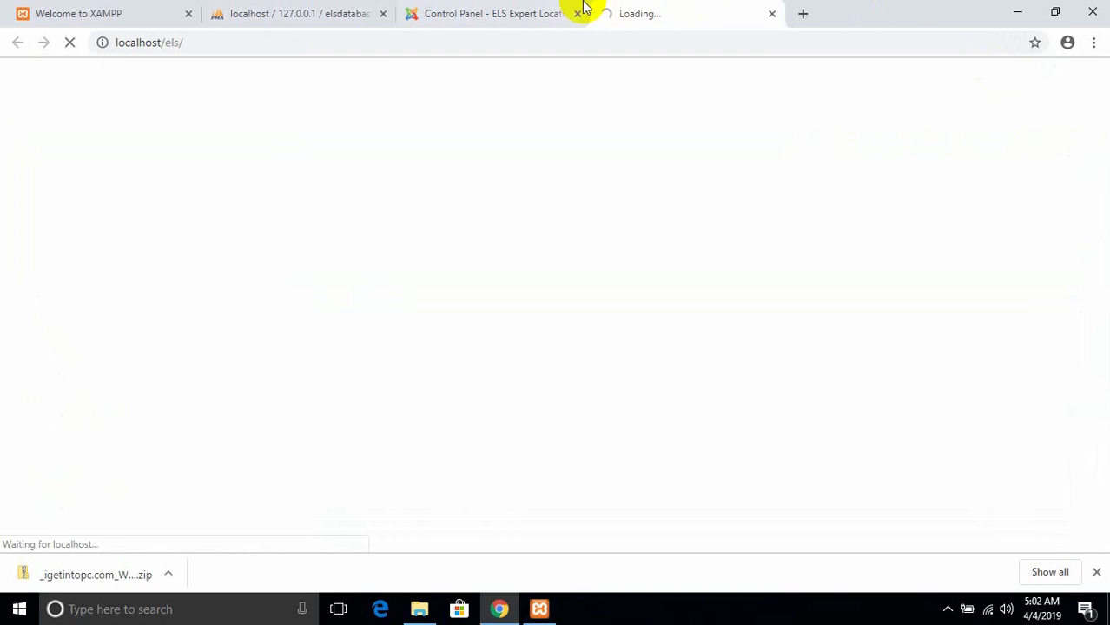
# - Switch to the public Expert Locating System site, look over its expert search form, then go to Login
pyautogui.click(504, 13)
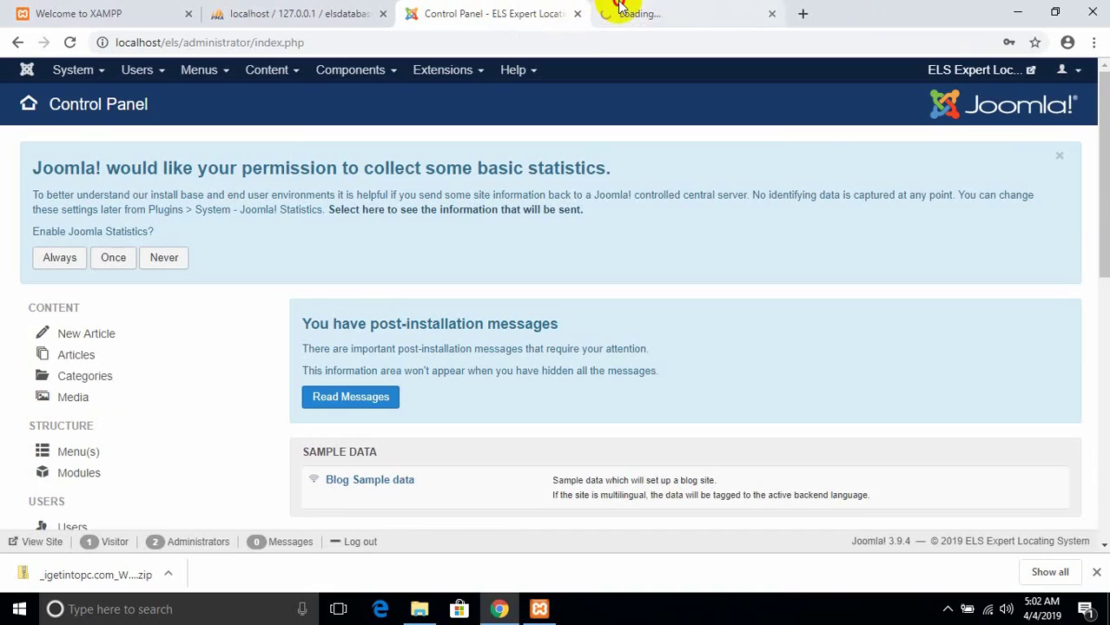
pyautogui.click(620, 7)
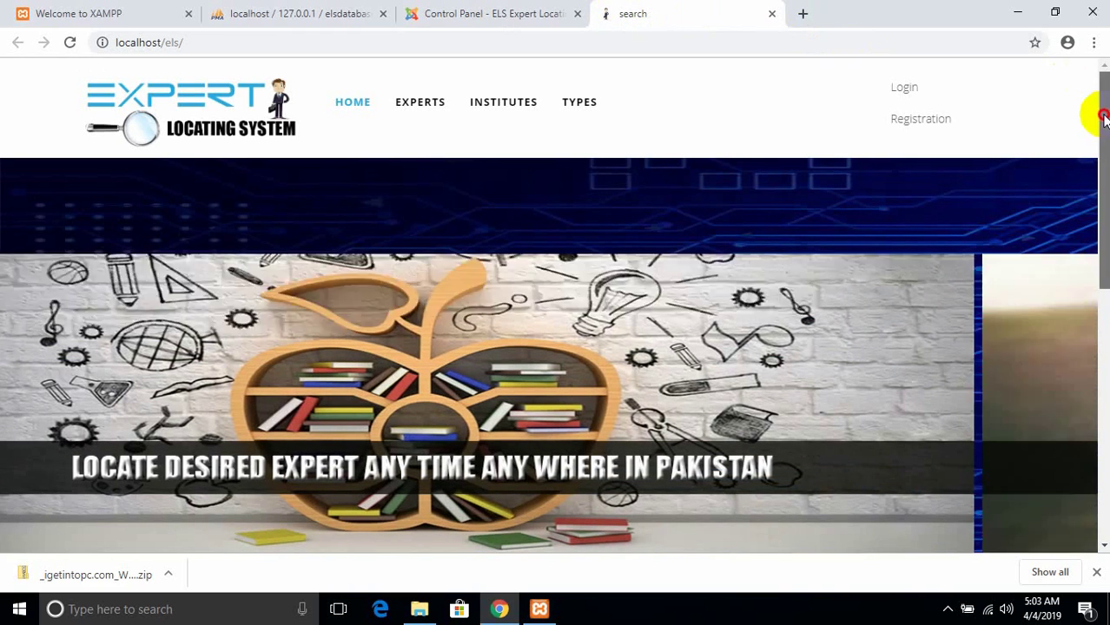
pyautogui.moveTo(1103, 120); pyautogui.dragTo(1103, 338)
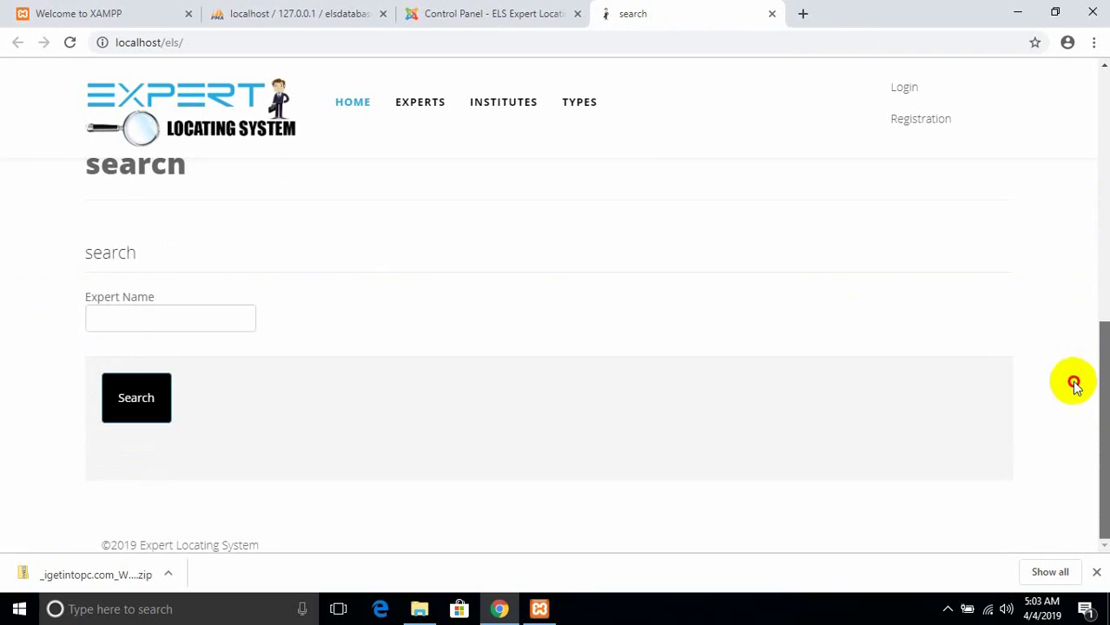
pyautogui.moveTo(1100, 379); pyautogui.dragTo(1099, 115)
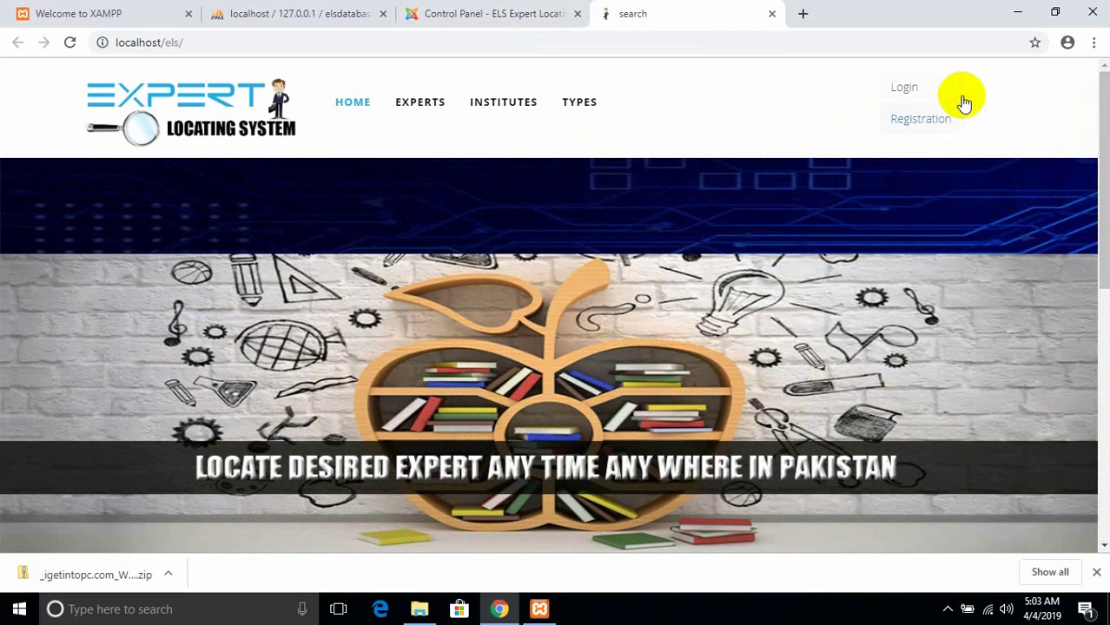
pyautogui.click(905, 84)
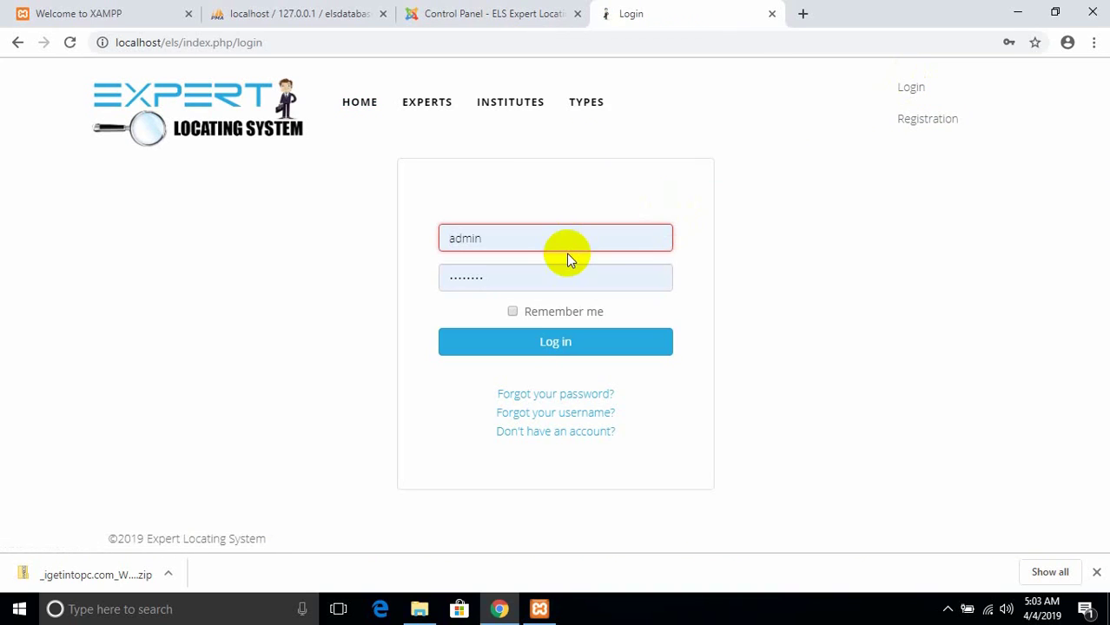
# - Sign in on the front end as elsadmin with the admin password and let Chrome save it
pyautogui.doubleClick(540, 233)
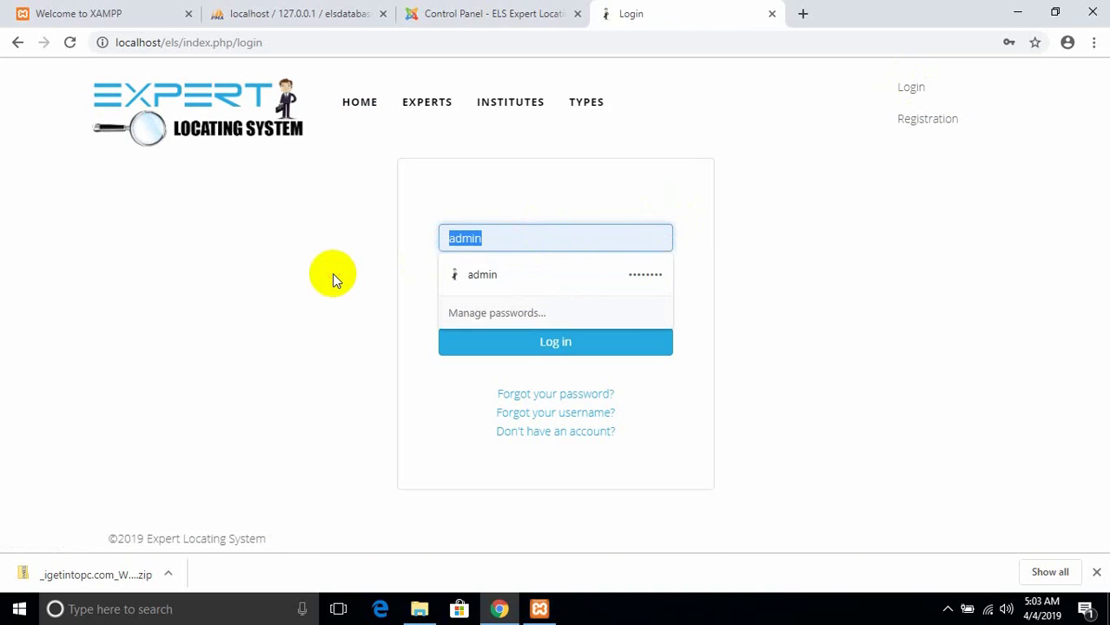
pyautogui.write('elsadmin')
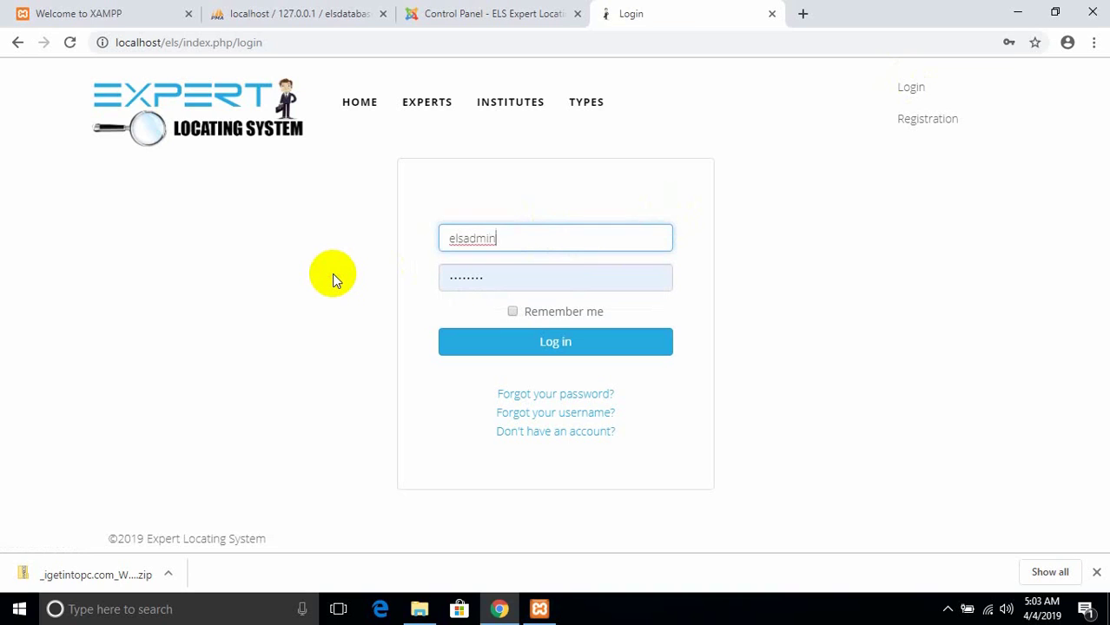
pyautogui.press('Tab')
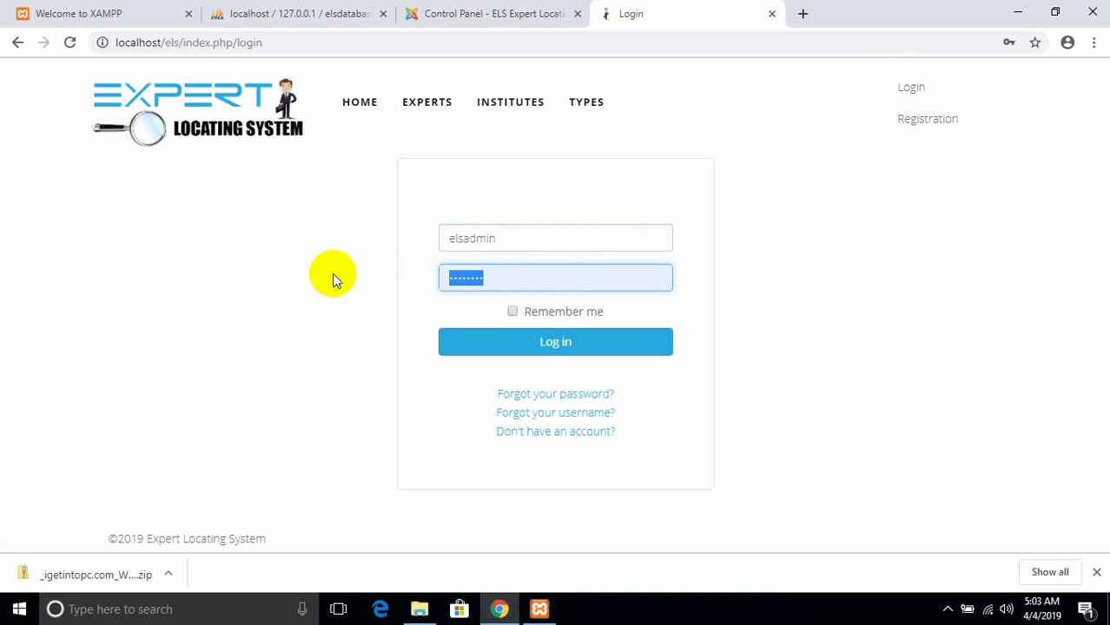
pyautogui.press('BackSpace')
pyautogui.write('els123')
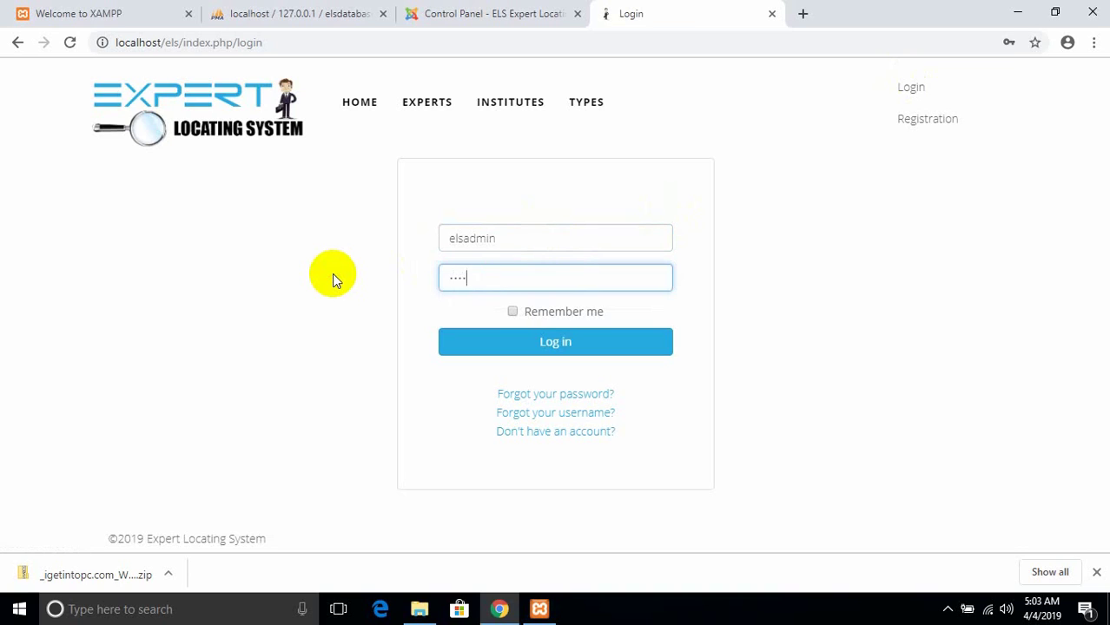
pyautogui.press('Return')
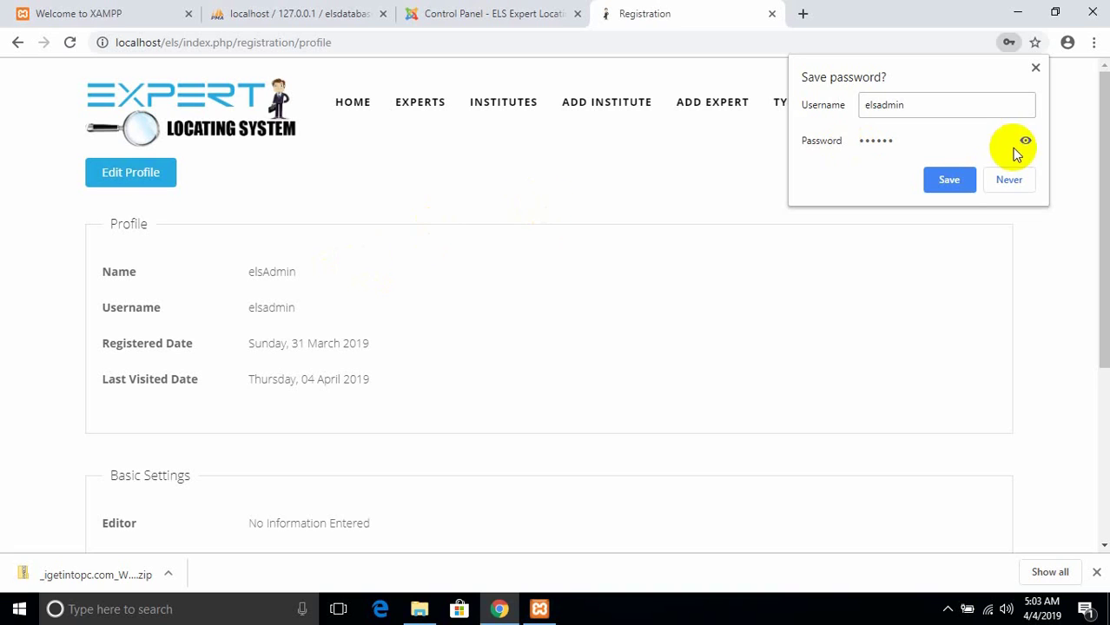
pyautogui.click(948, 180)
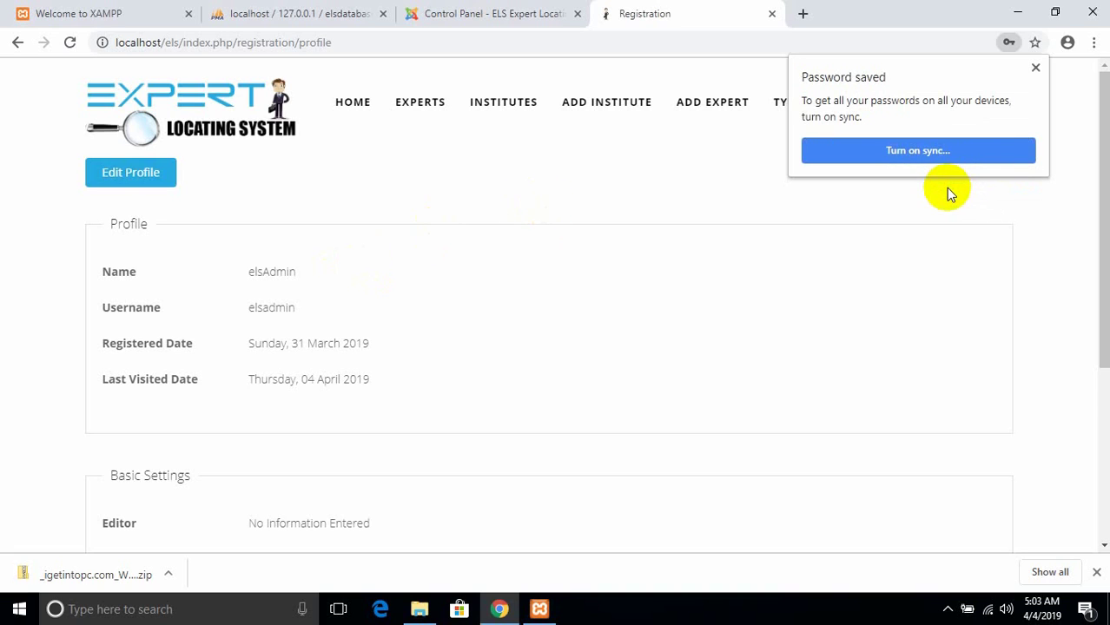
# - Open the Add Institute form and enter the name 'Virtual Uni Abbottabad'
pyautogui.click(1037, 68)
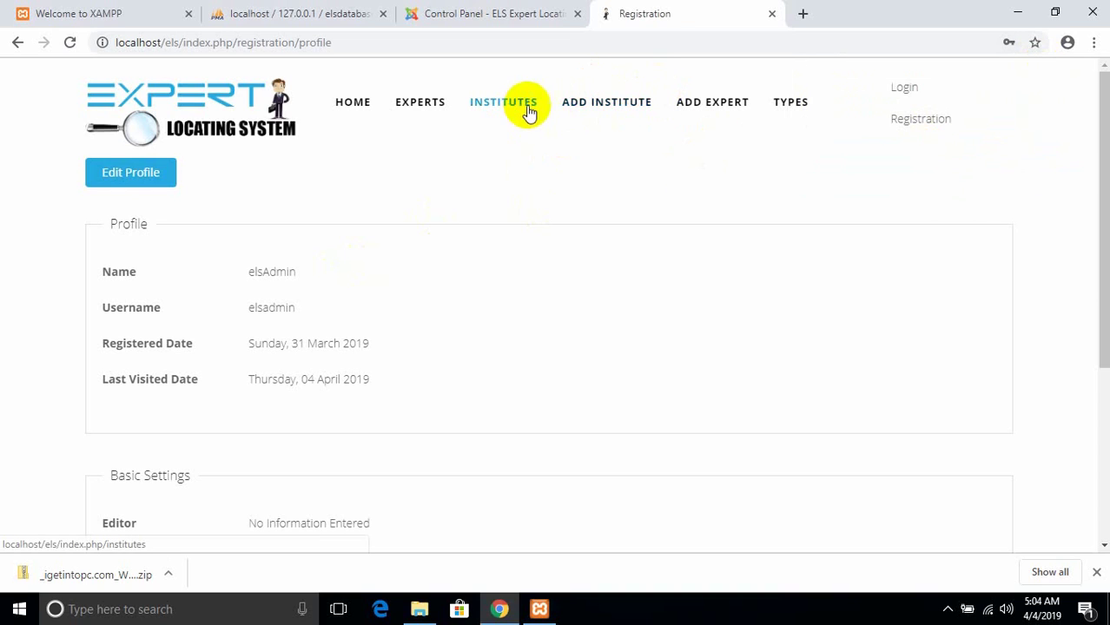
pyautogui.click(575, 111)
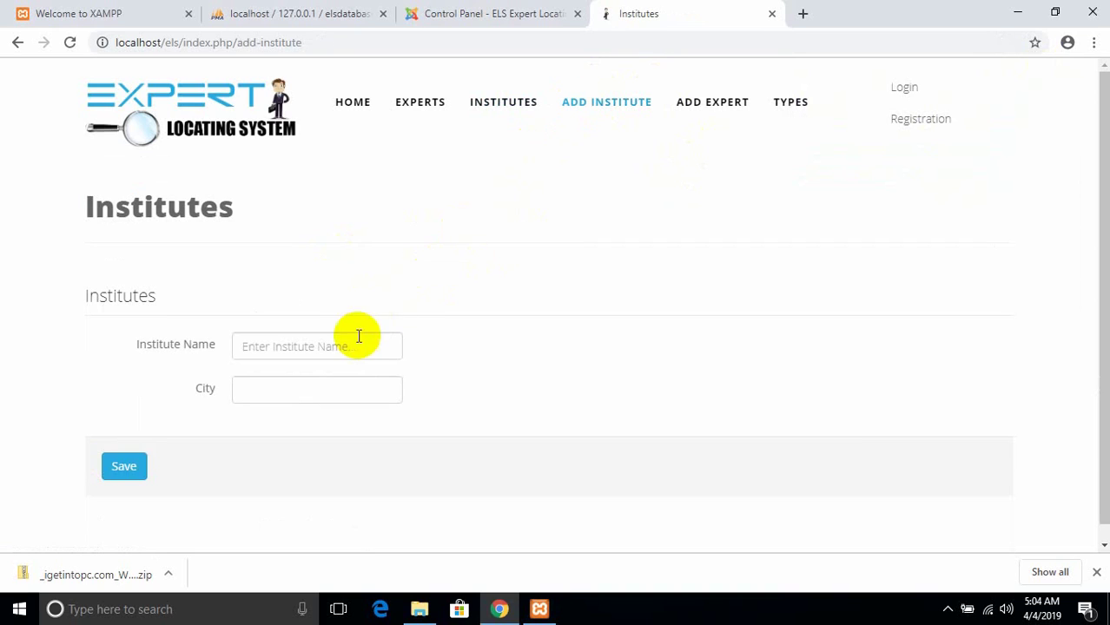
pyautogui.click(355, 340)
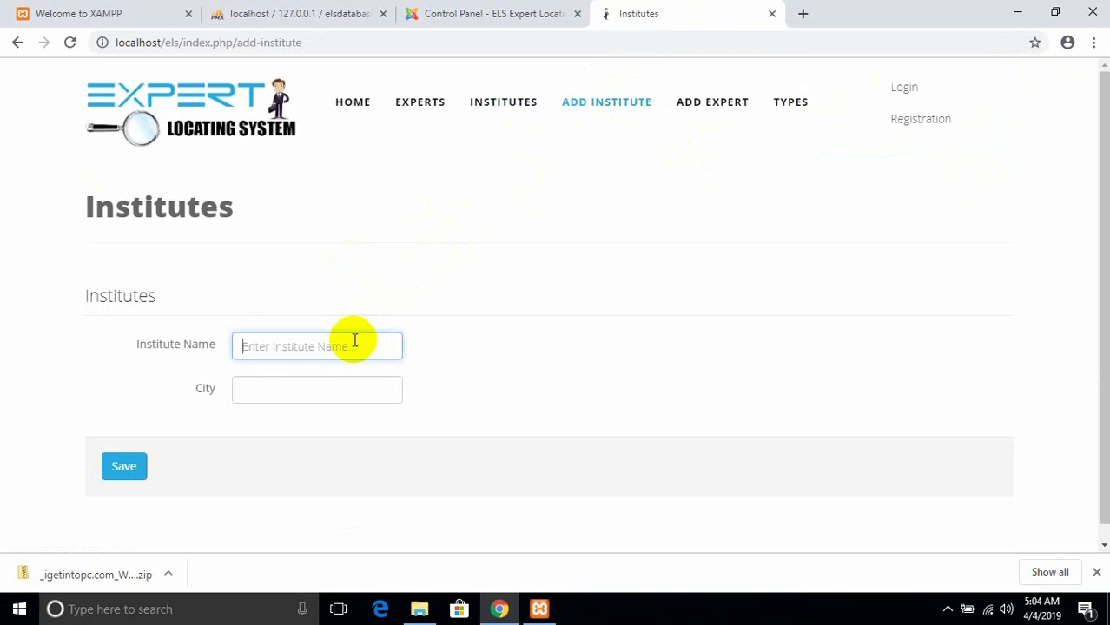
pyautogui.write('d')
pyautogui.press('BackSpace')
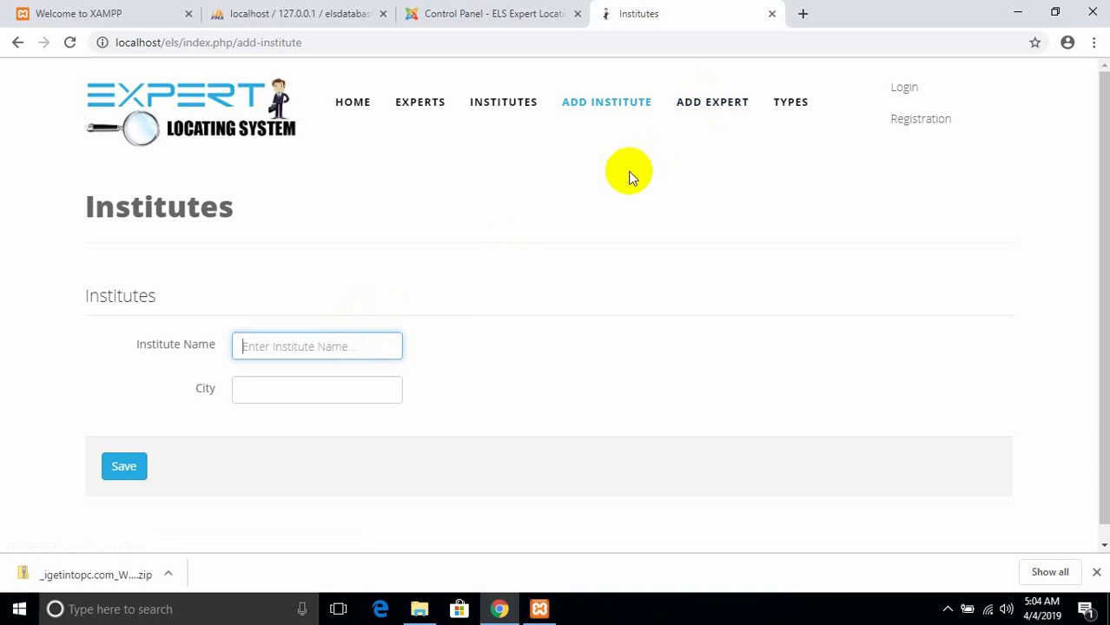
pyautogui.write('Com')
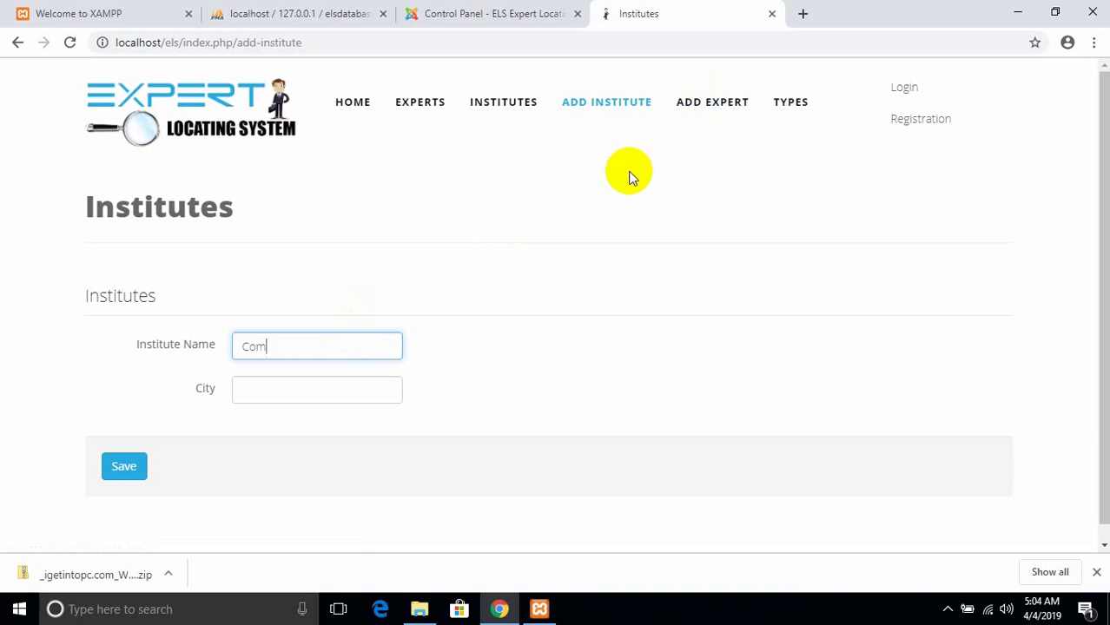
pyautogui.write('sats')
pyautogui.press('BackSpace')
pyautogui.press('BackSpace')
pyautogui.press('BackSpace')
pyautogui.press('BackSpace')
pyautogui.press('BackSpace')
pyautogui.press('BackSpace')
pyautogui.press('BackSpace')
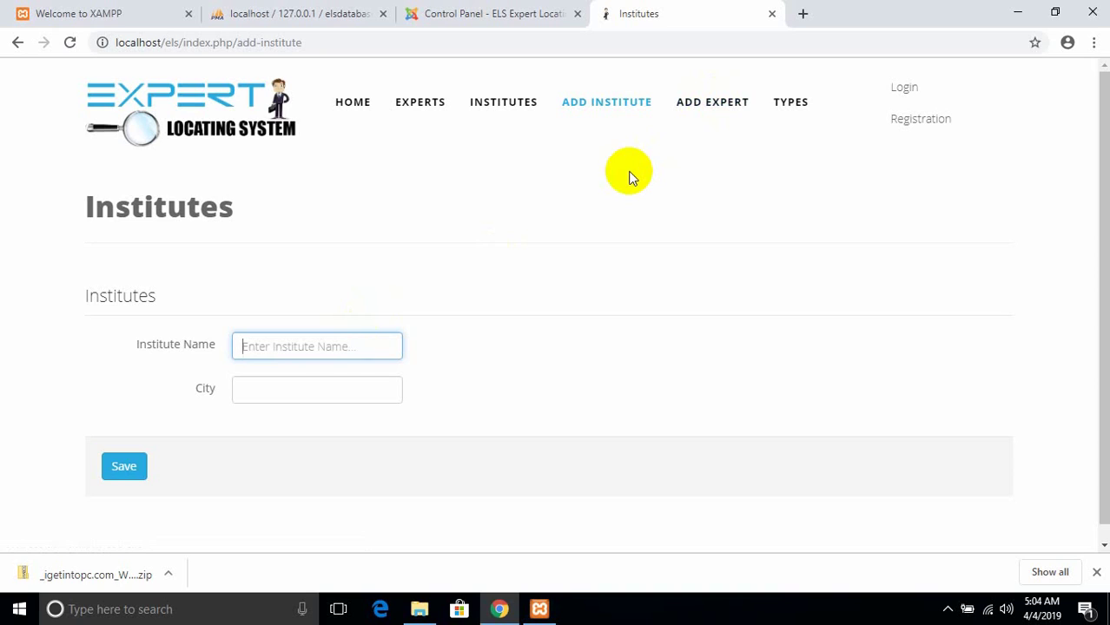
pyautogui.write('Vi')
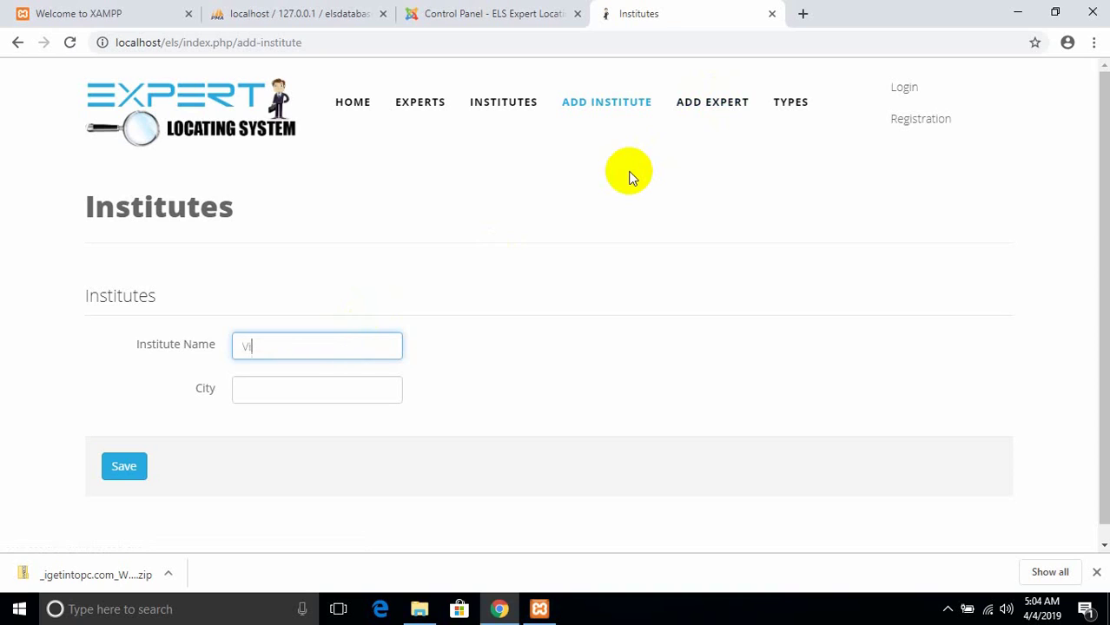
pyautogui.write('rtual Uni Abbotta')
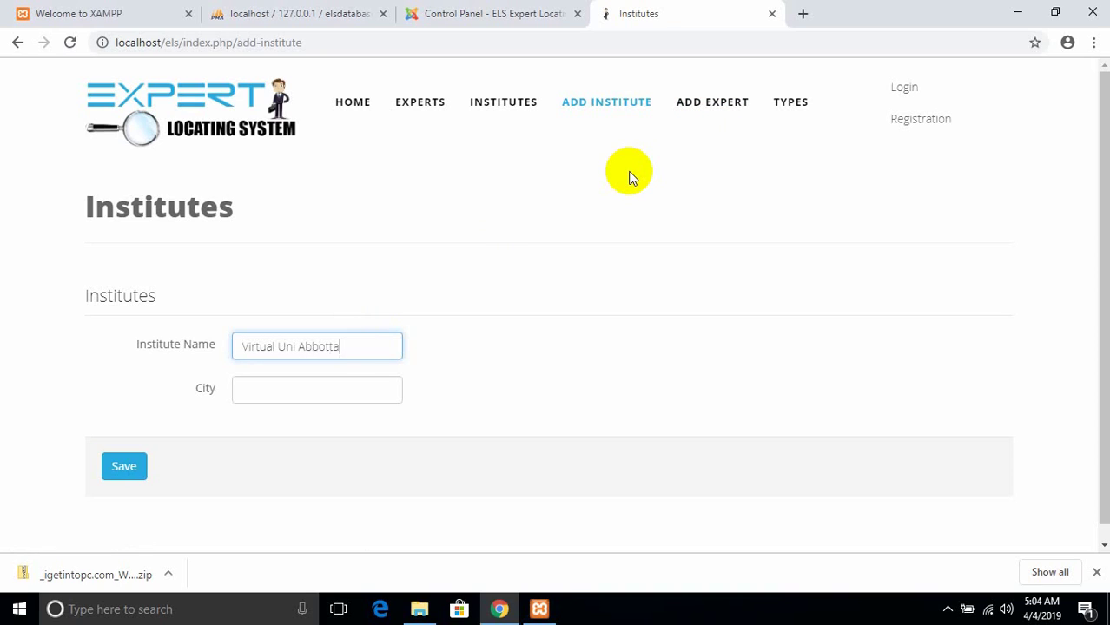
pyautogui.write('bad')
# - Set the institute's city to Abbottabad and save the record
pyautogui.press('Tab')
pyautogui.write('Abbo')
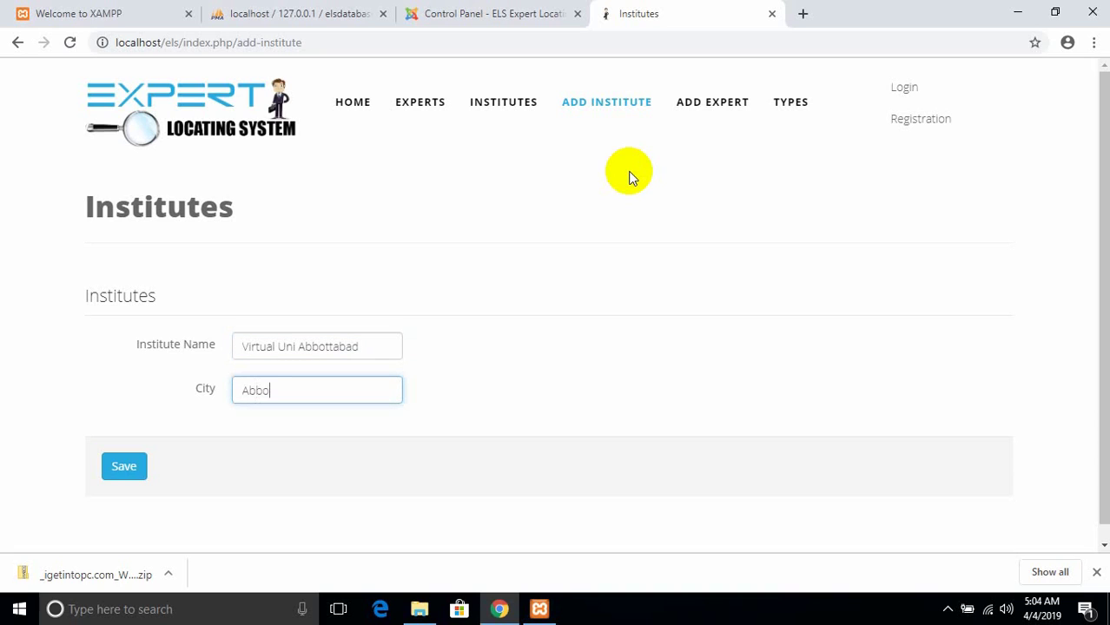
pyautogui.write('ttabad')
pyautogui.click(129, 469)
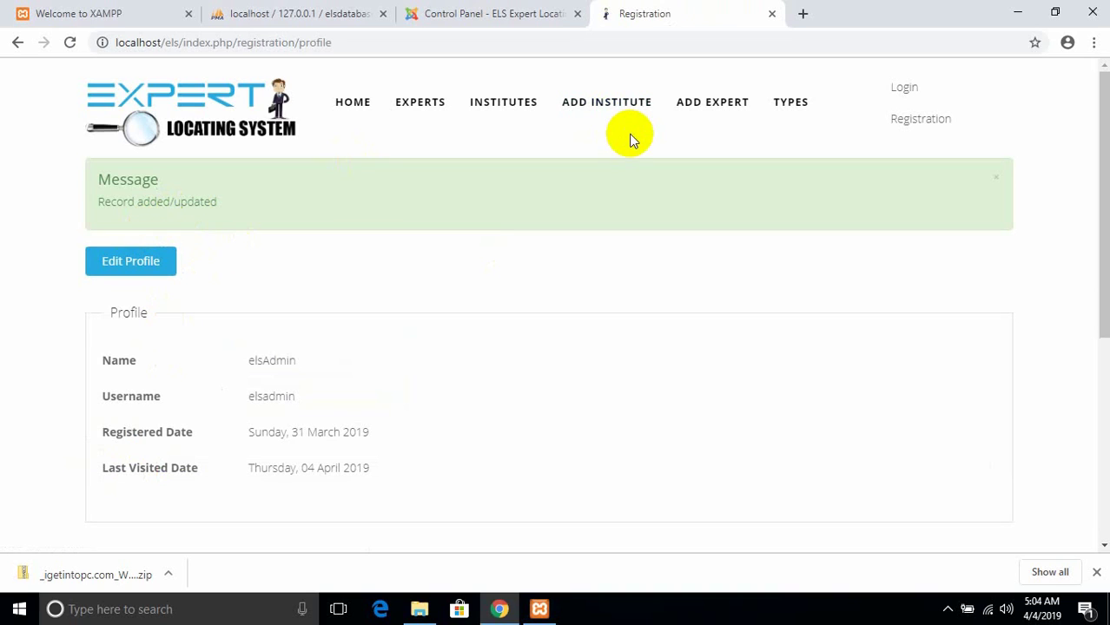
# - Browse the Institutes list, then display the Experts list
pyautogui.click(516, 107)
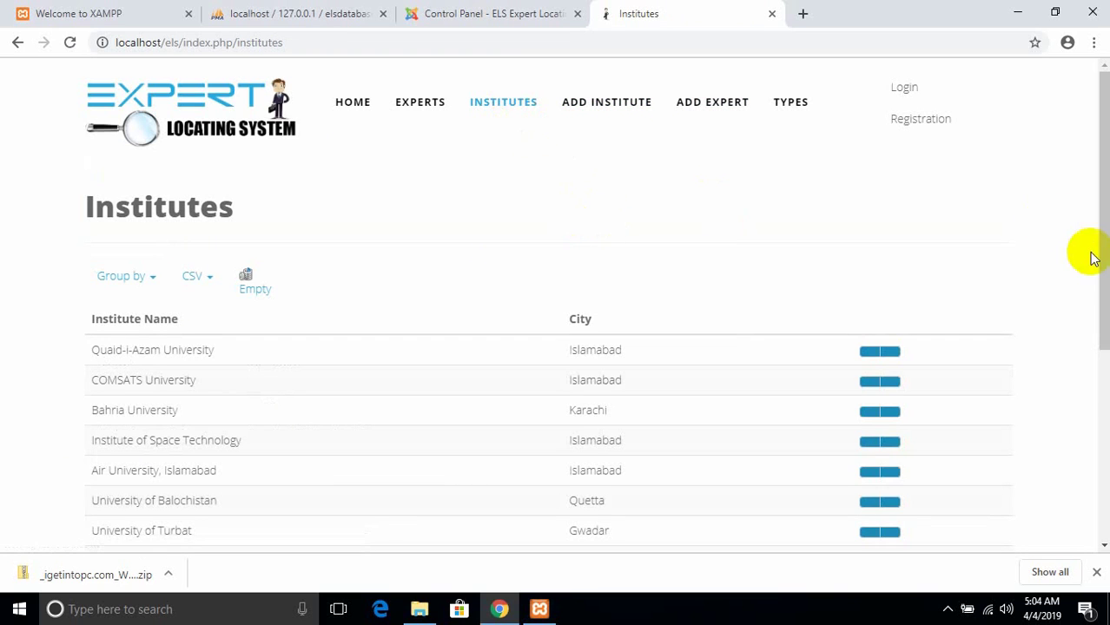
pyautogui.moveTo(1095, 255); pyautogui.dragTo(1091, 386)
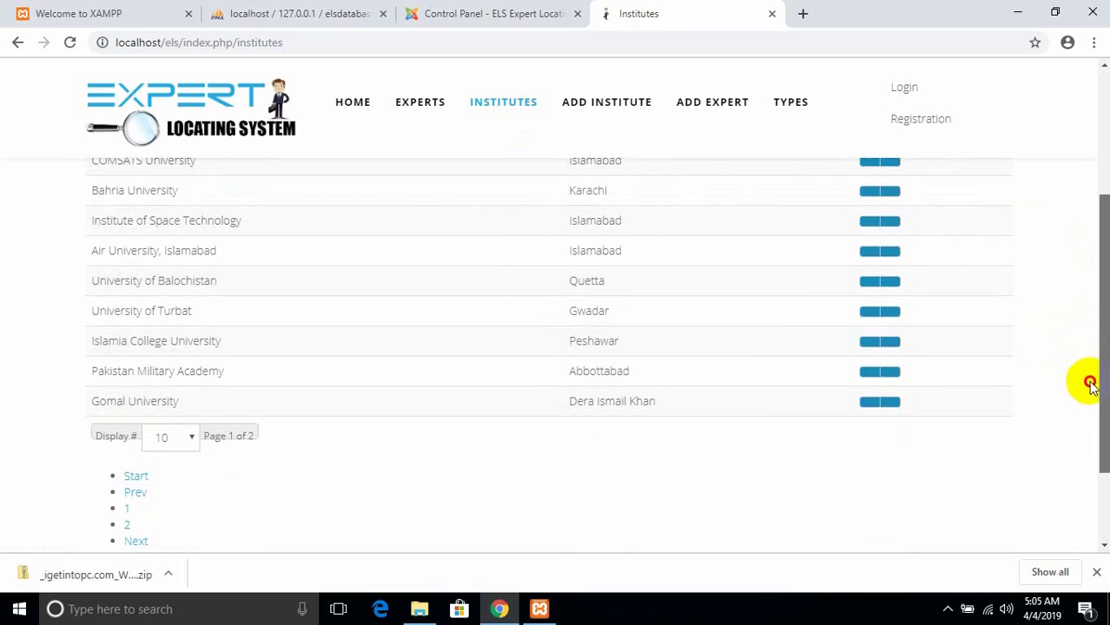
pyautogui.moveTo(1091, 386); pyautogui.dragTo(1061, 282)
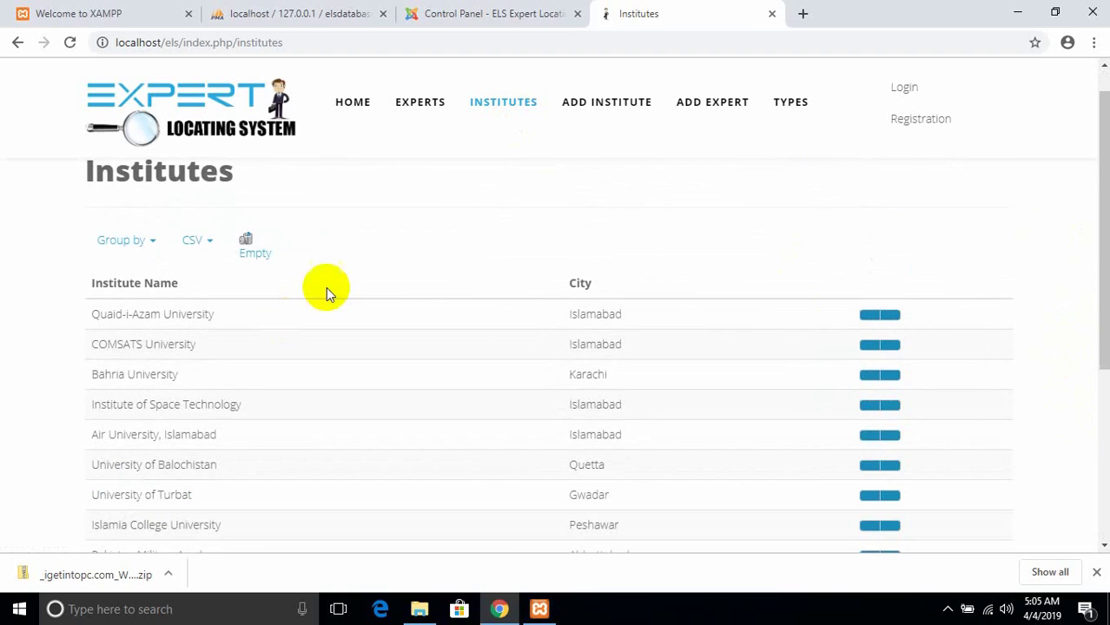
pyautogui.click(404, 114)
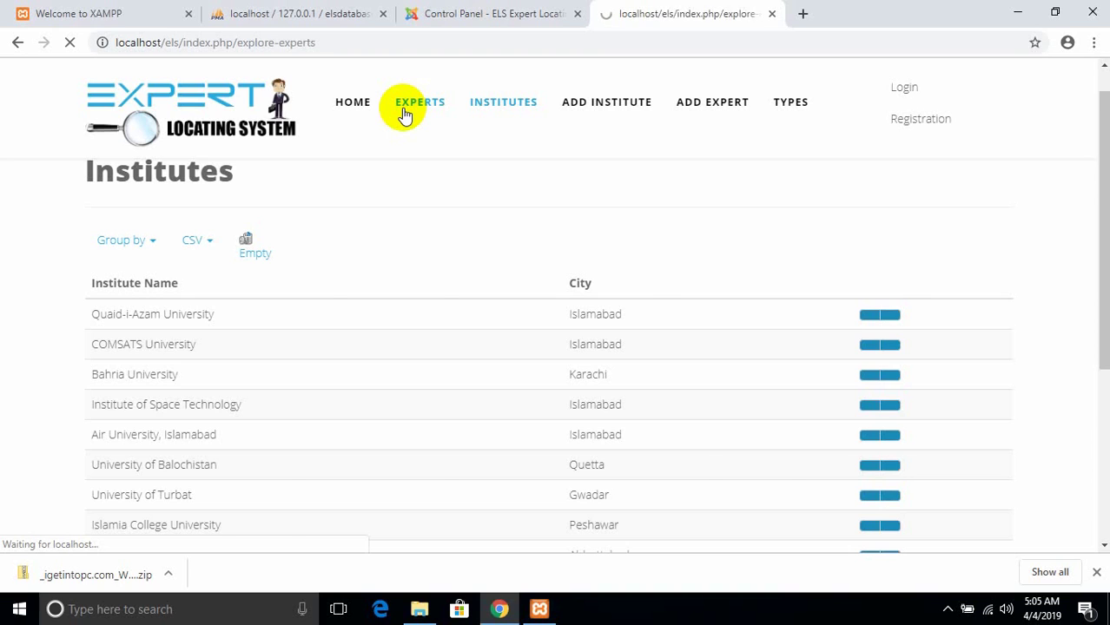
# - Start a new expert with the expert's name, faculty 'science' and qualification 'MSC'
pyautogui.click(717, 114)
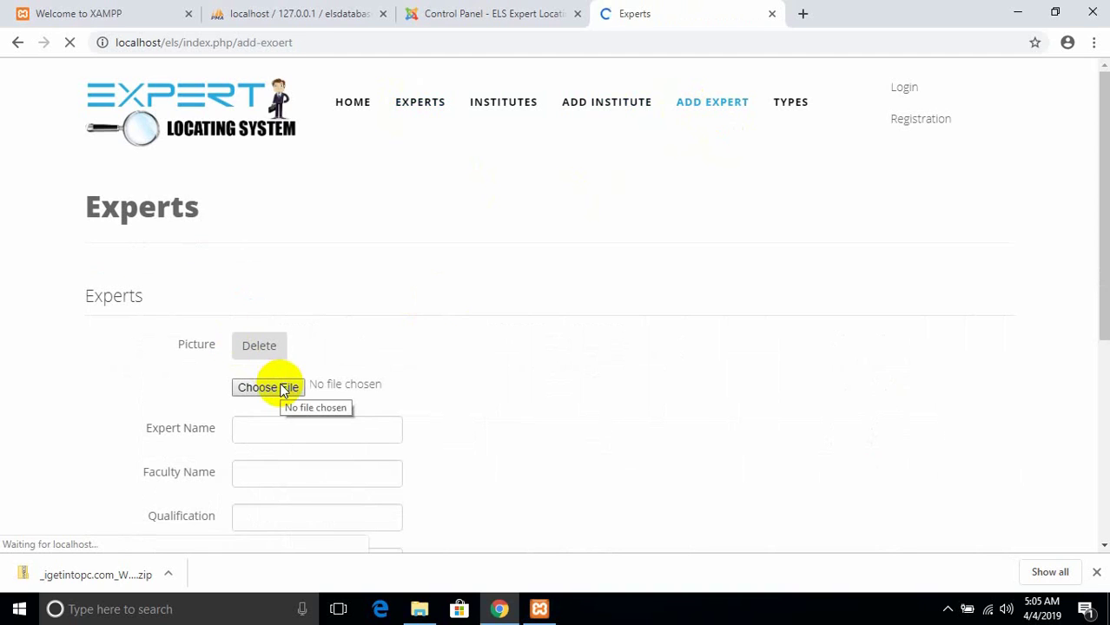
pyautogui.click(288, 432)
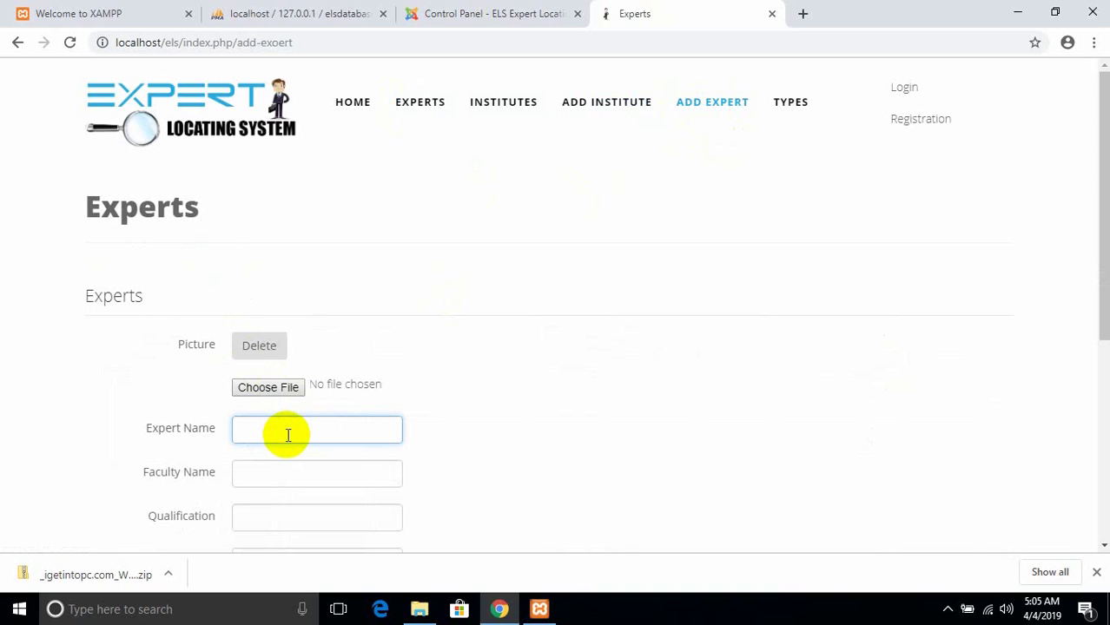
pyautogui.write('bilal')
pyautogui.press('Tab')
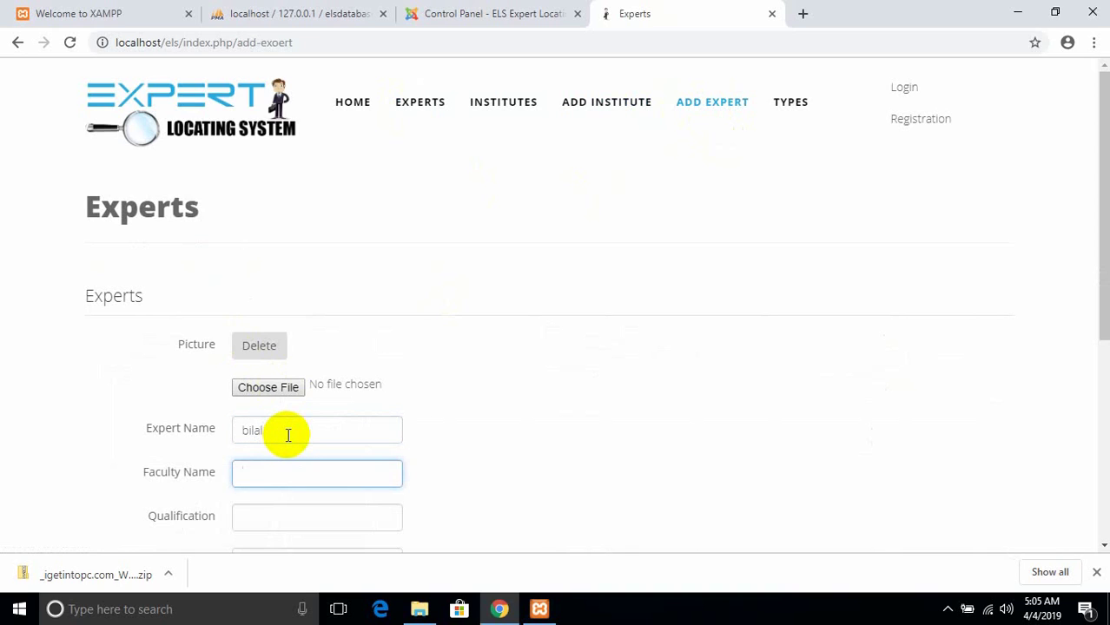
pyautogui.write('science')
pyautogui.press('Tab')
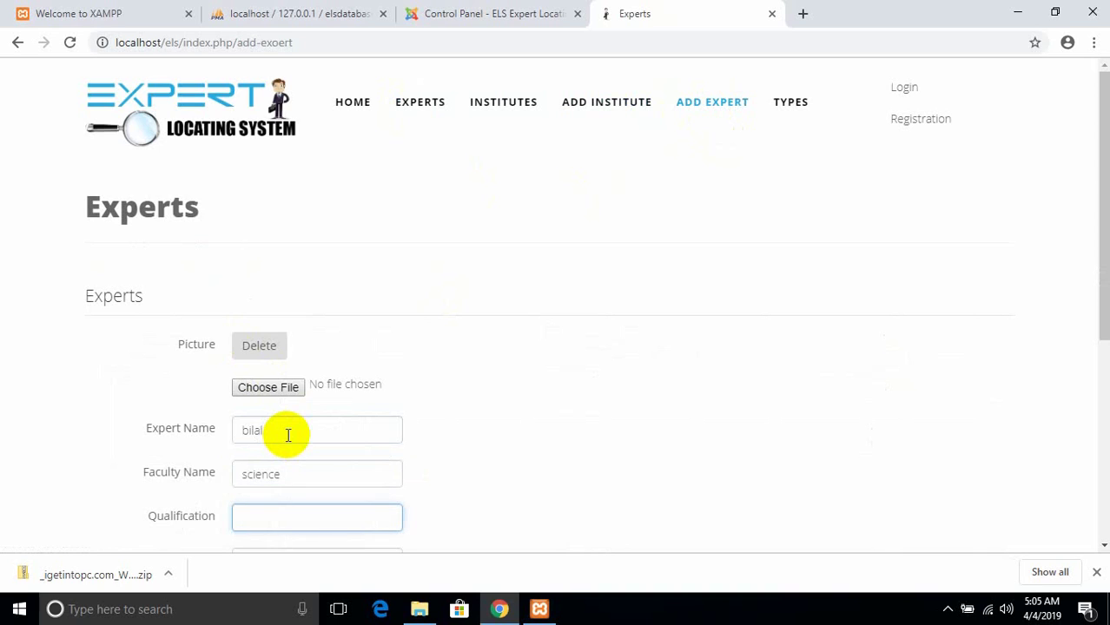
pyautogui.write('MSC')
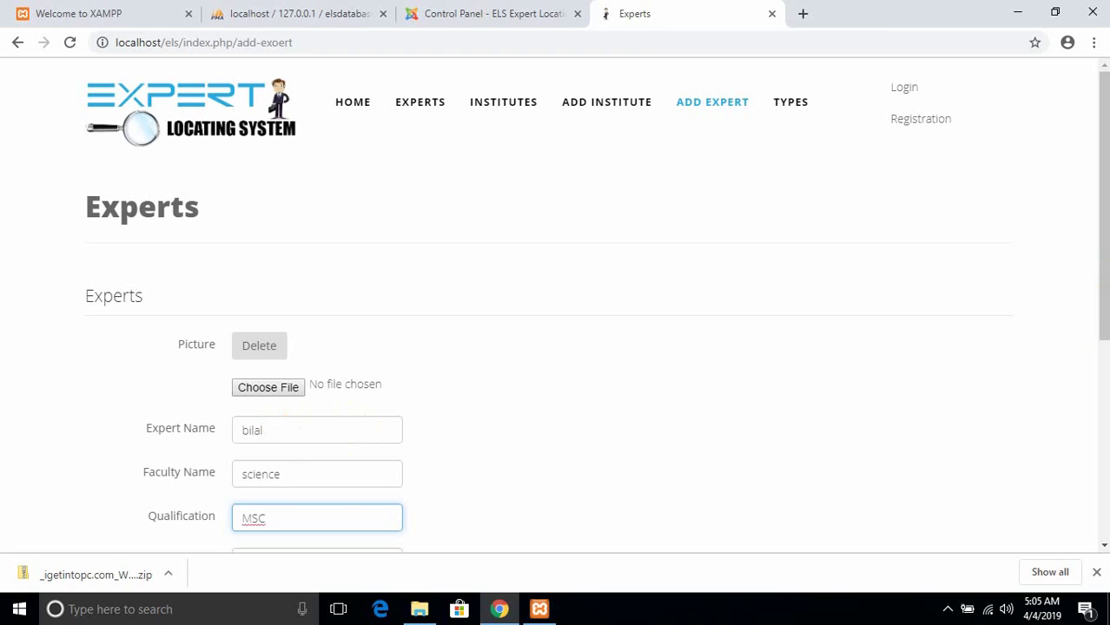
pyautogui.click(1103, 311)
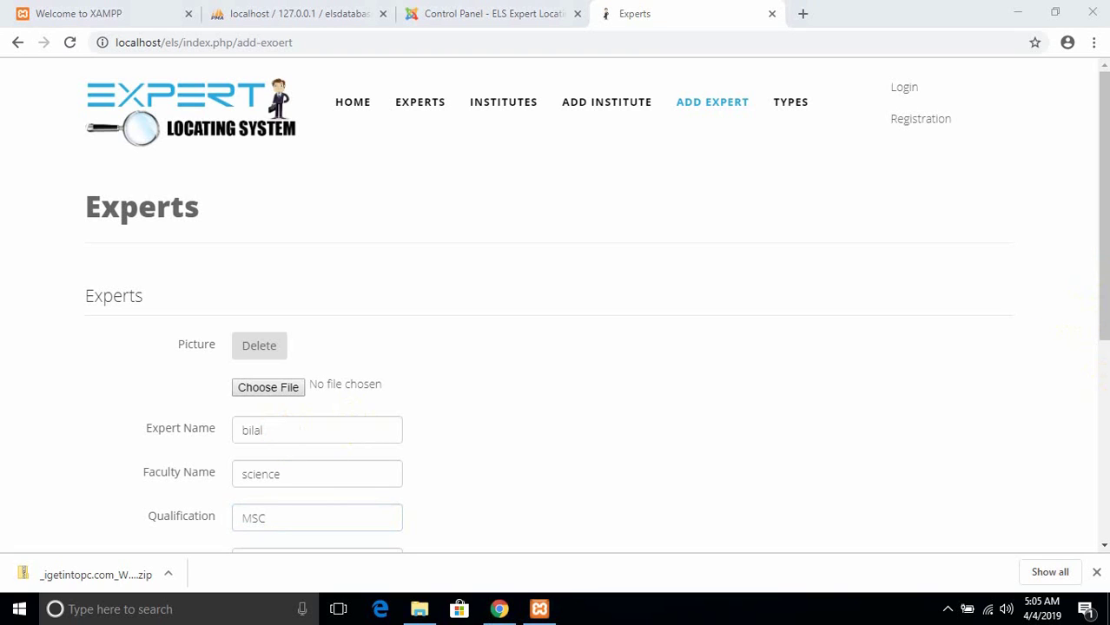
pyautogui.click(1099, 367)
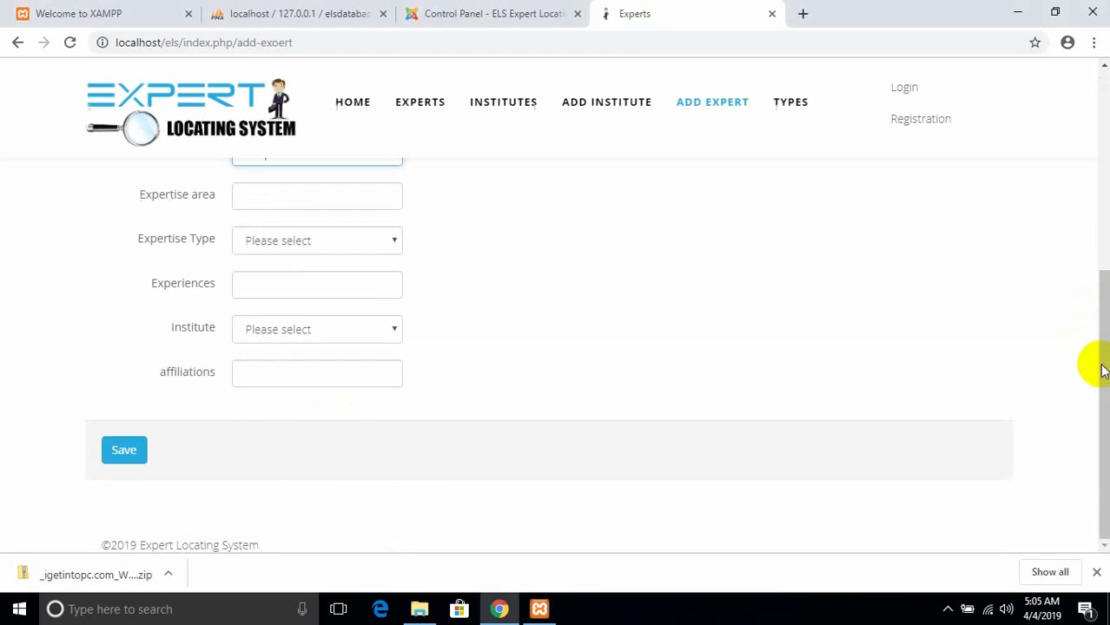
# - Set expertise area 'science', expertise type Coaching and 10 years' experience
pyautogui.click(324, 200)
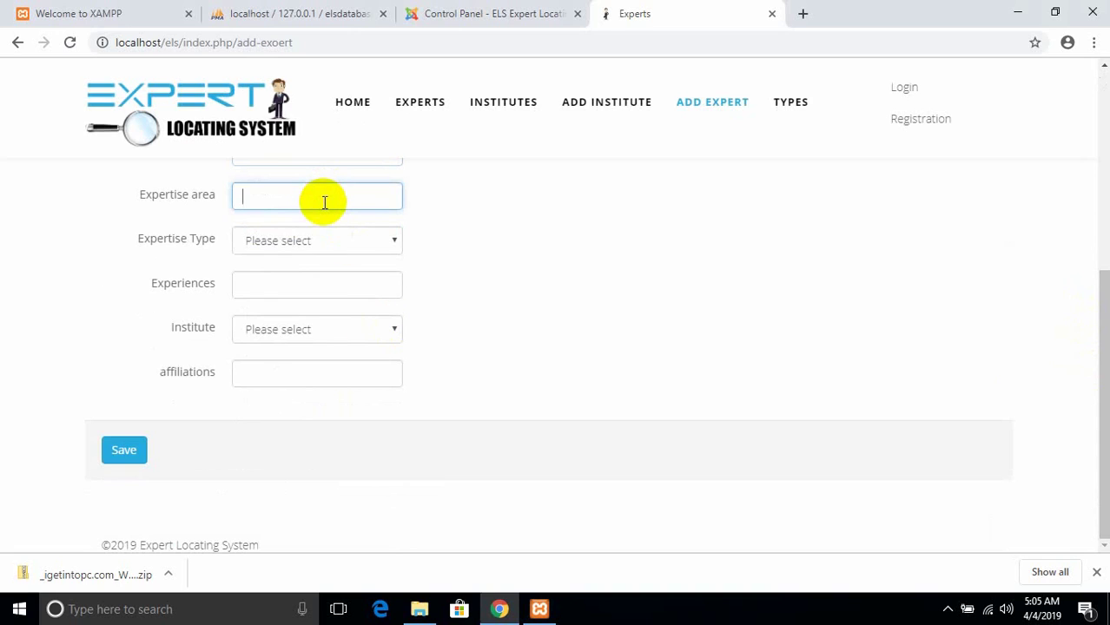
pyautogui.write('science')
pyautogui.click(314, 241)
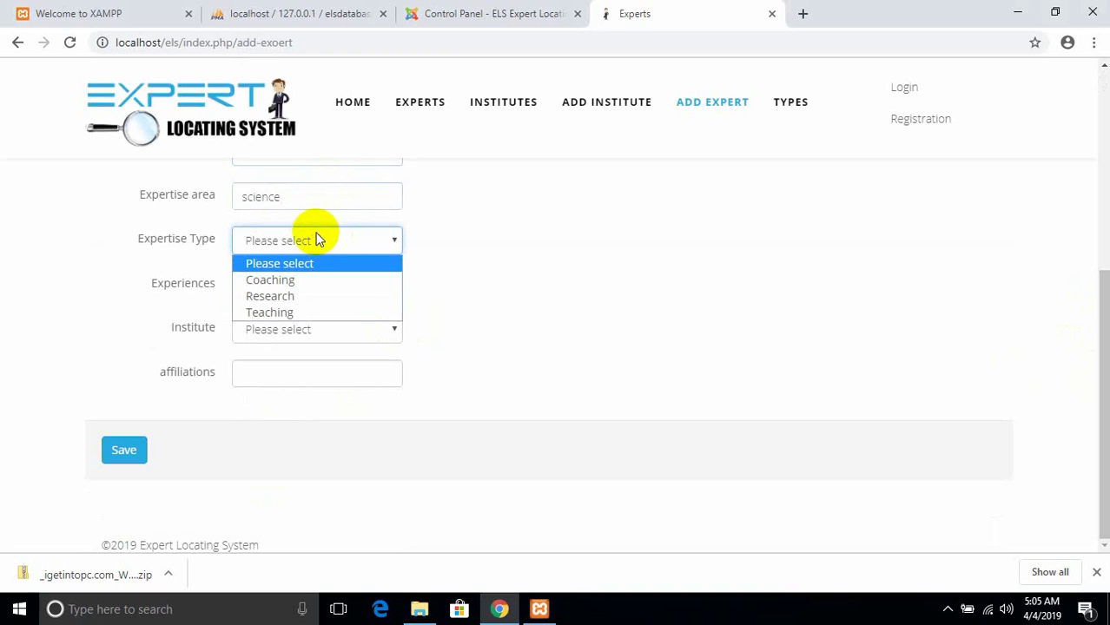
pyautogui.click(286, 281)
pyautogui.click(285, 281)
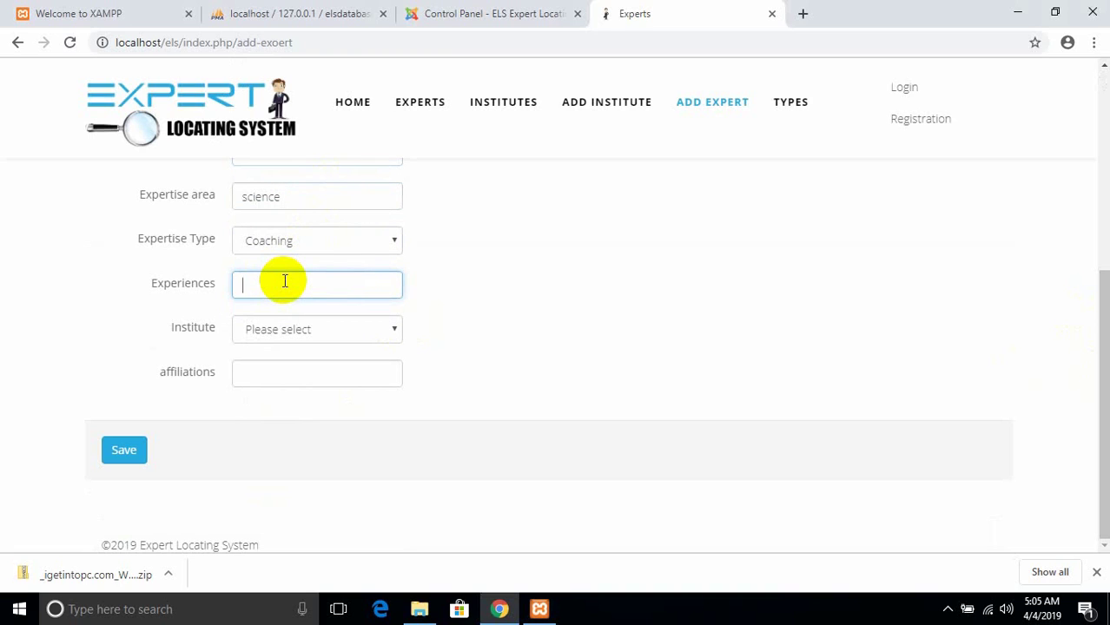
pyautogui.write('10')
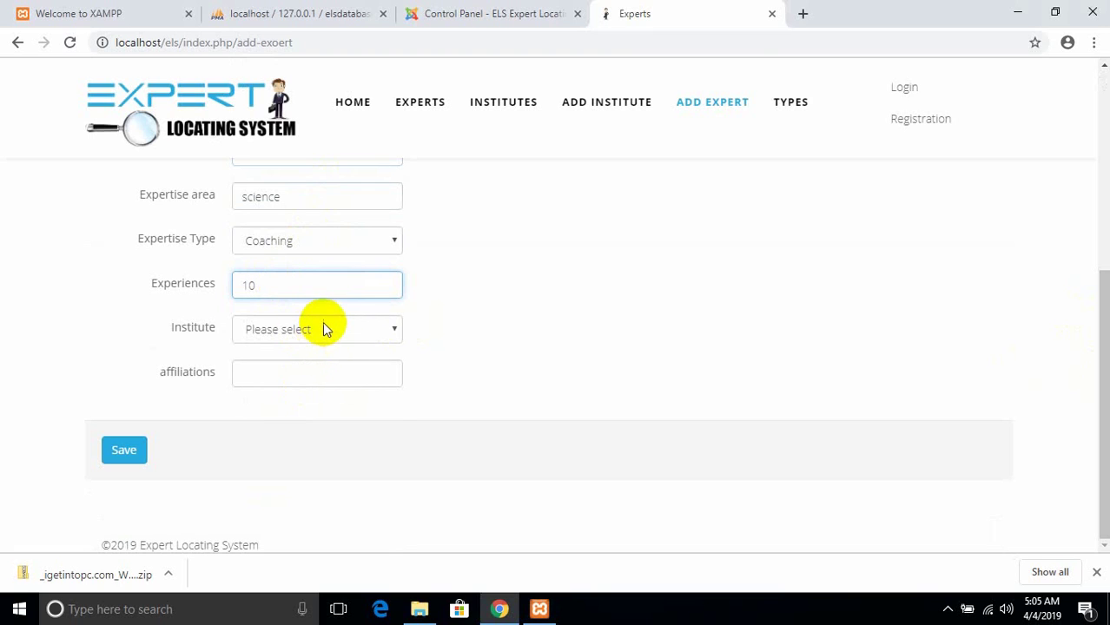
# - Choose institute Virtual Uni Abbottabad, add affiliation 'NWFP Board', and save the expert
pyautogui.click(324, 326)
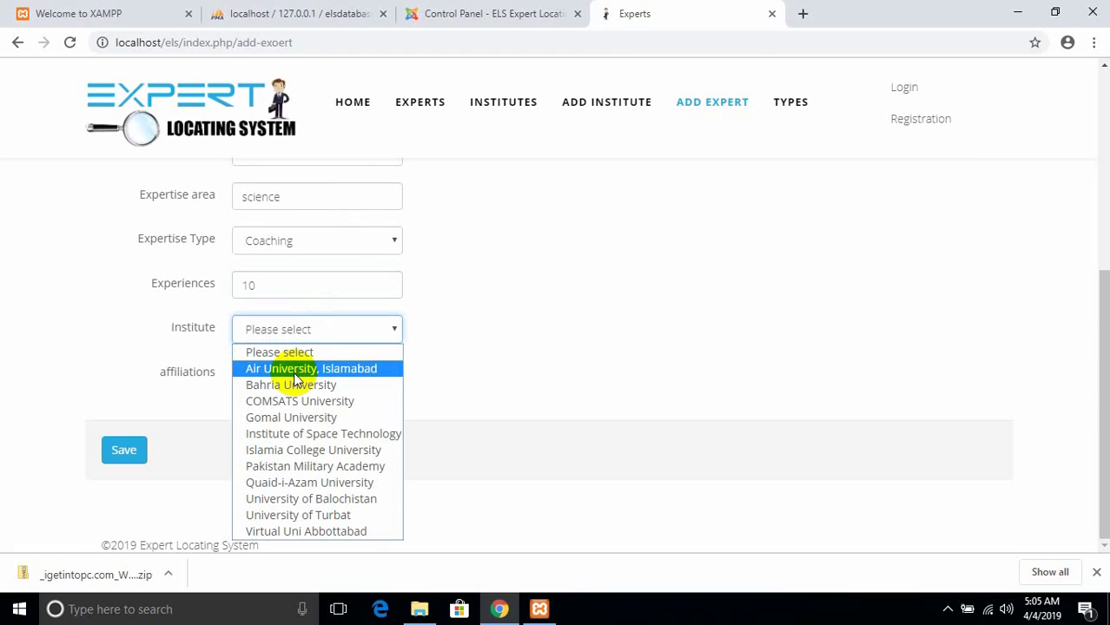
pyautogui.click(295, 374)
pyautogui.click(323, 334)
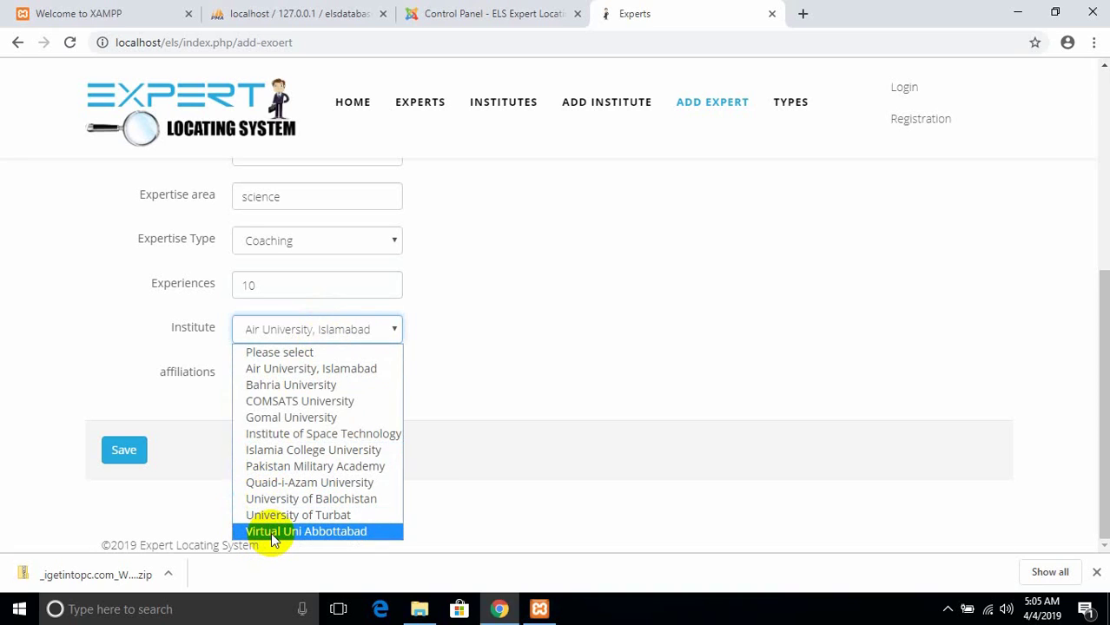
pyautogui.click(272, 533)
pyautogui.click(301, 370)
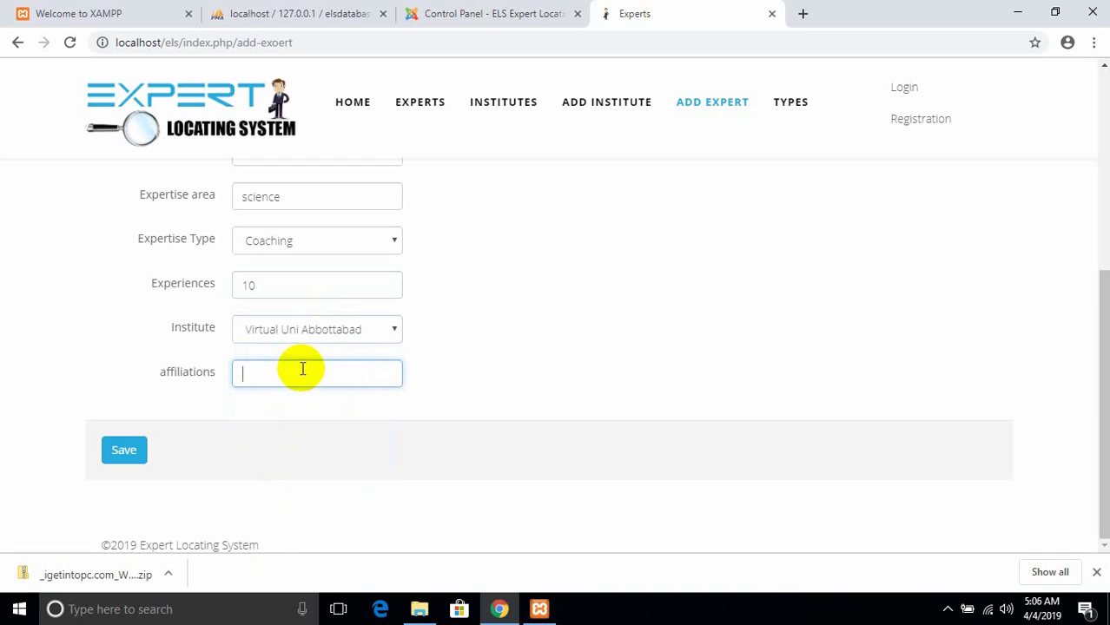
pyautogui.write('NWFP Board')
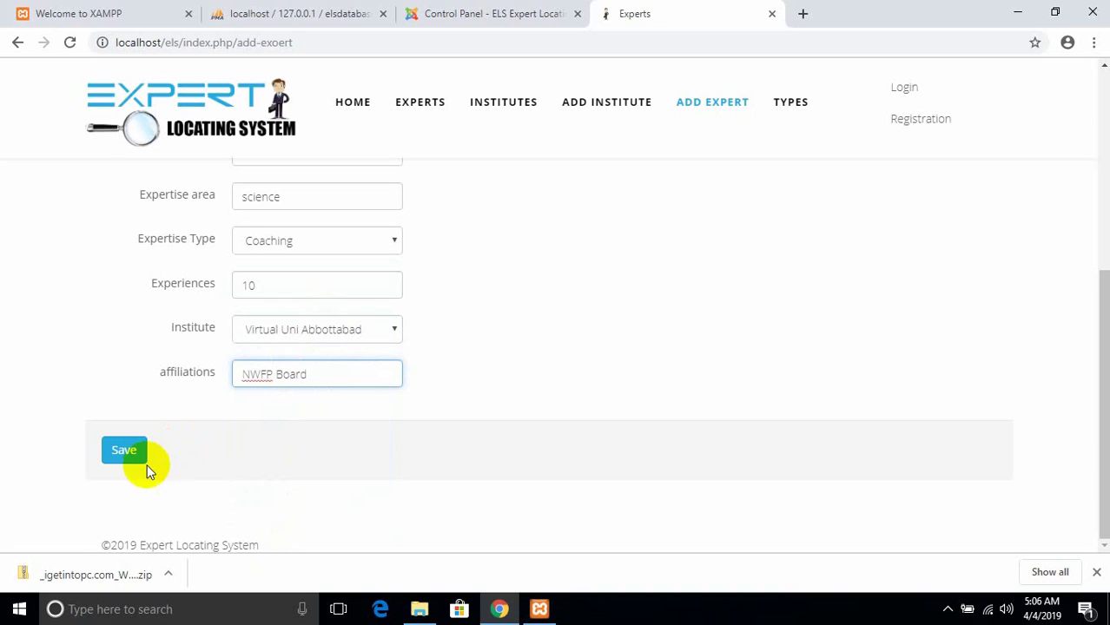
pyautogui.click(127, 453)
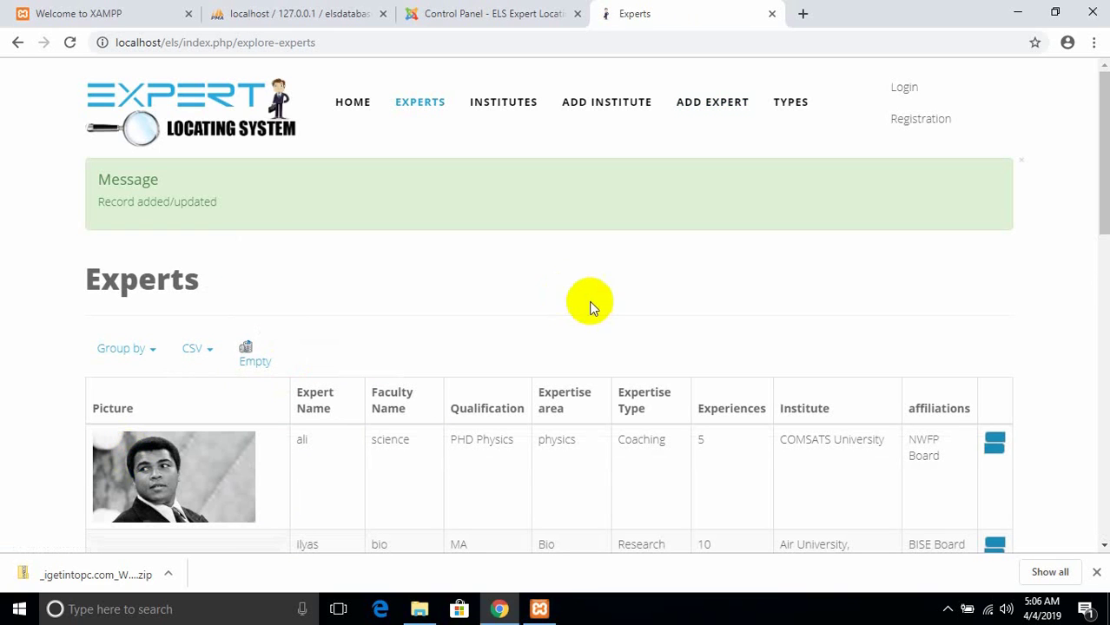
# - From the home page search form, search experts by the new expert's name
pyautogui.moveTo(1104, 202); pyautogui.dragTo(1104, 506)
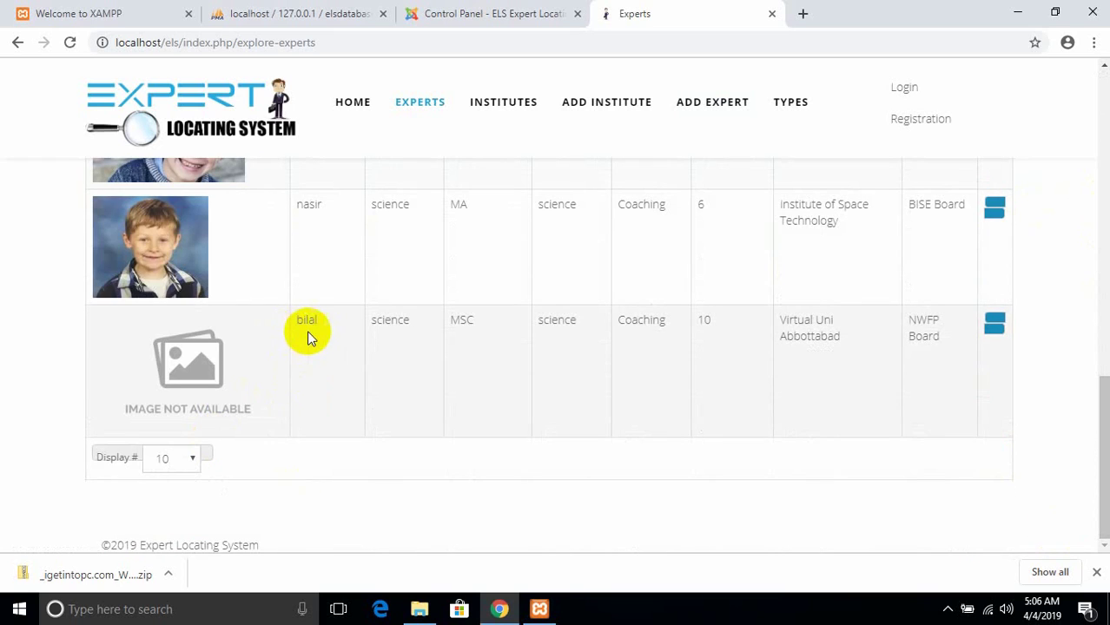
pyautogui.click(339, 109)
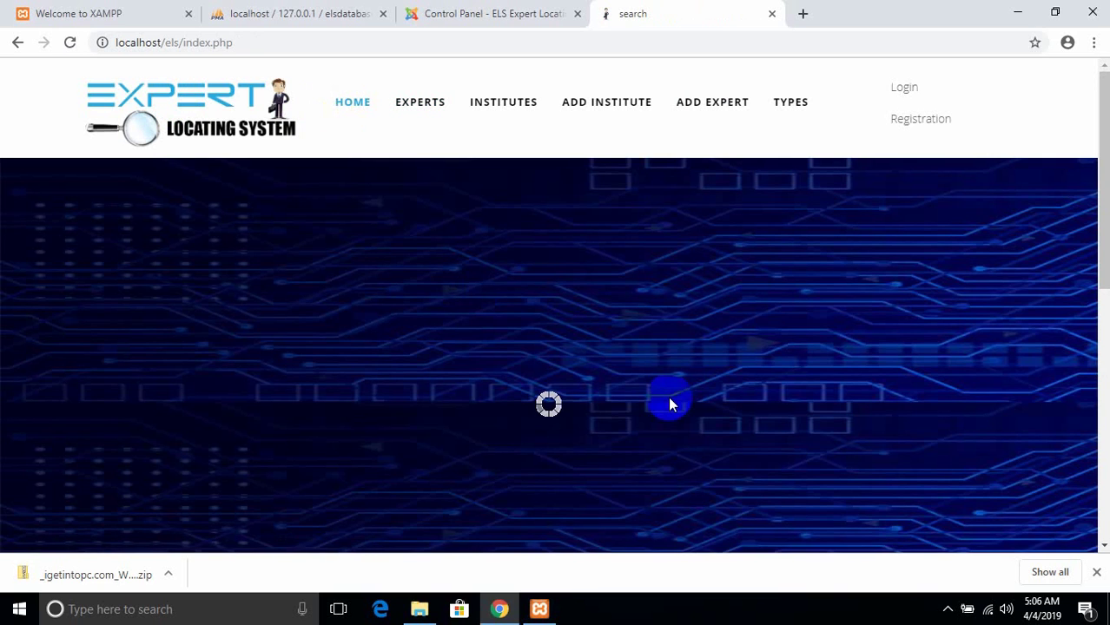
pyautogui.scroll(-5, 1090, 330)
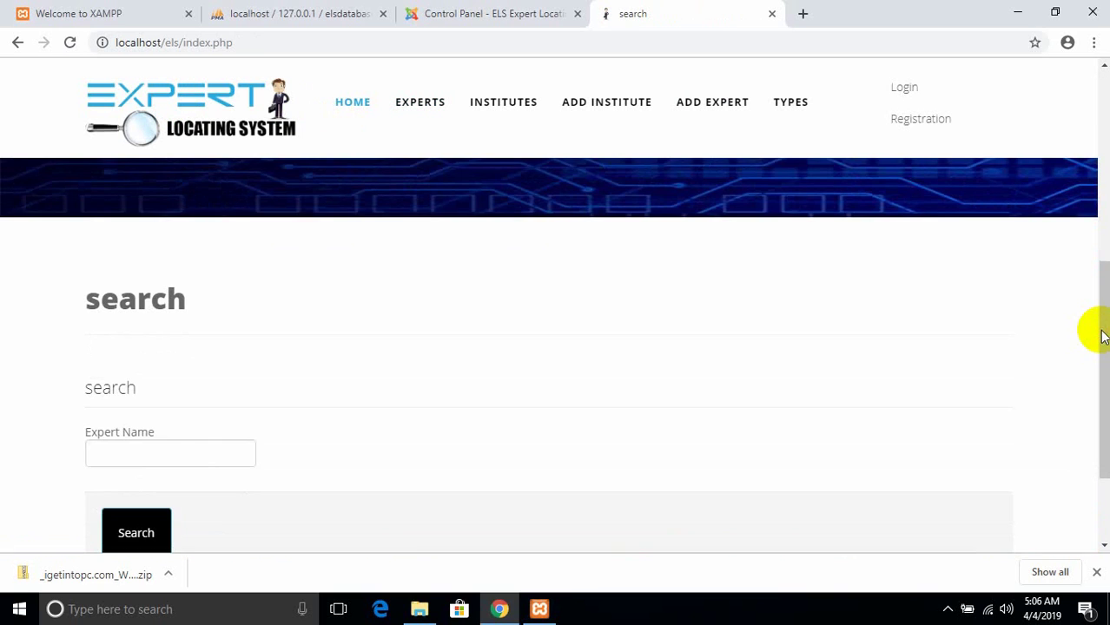
pyautogui.click(139, 456)
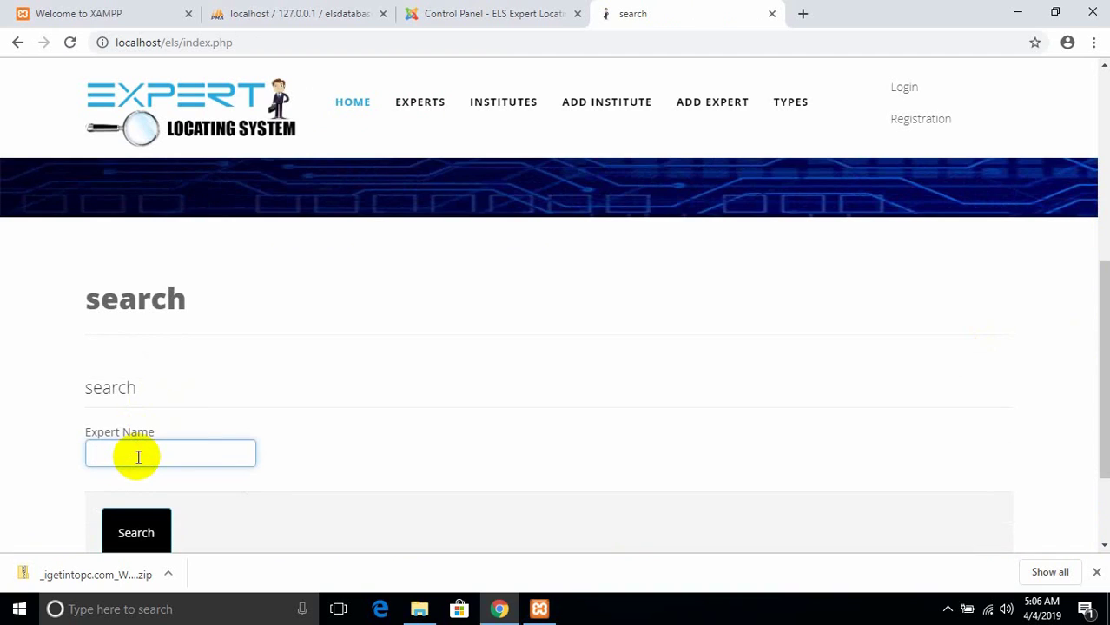
pyautogui.write('bilal')
pyautogui.press('Tab')
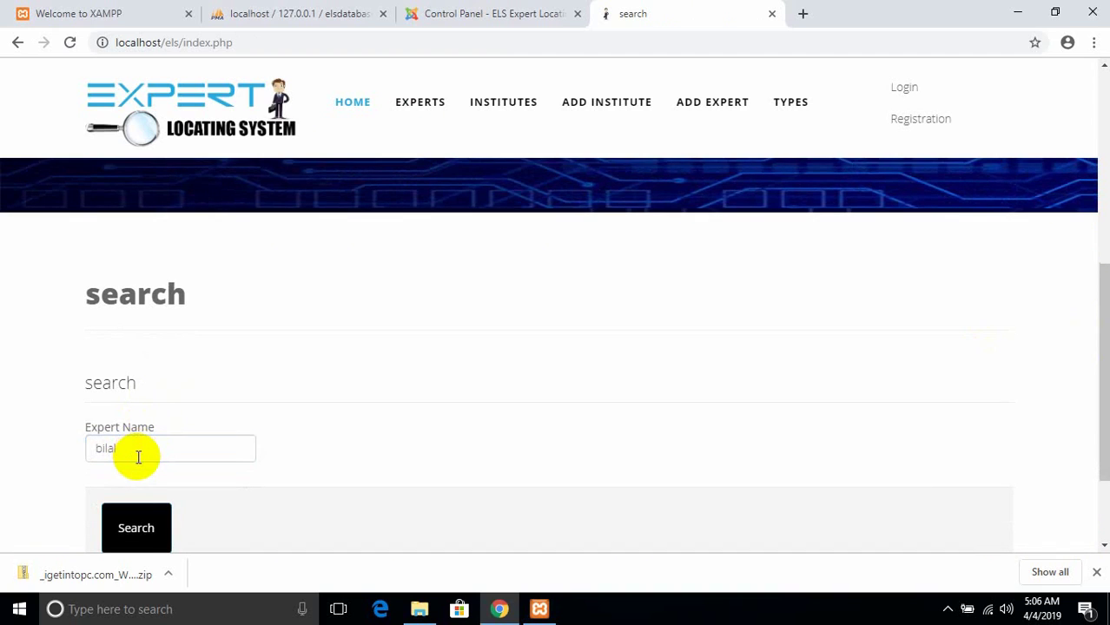
pyautogui.click(130, 508)
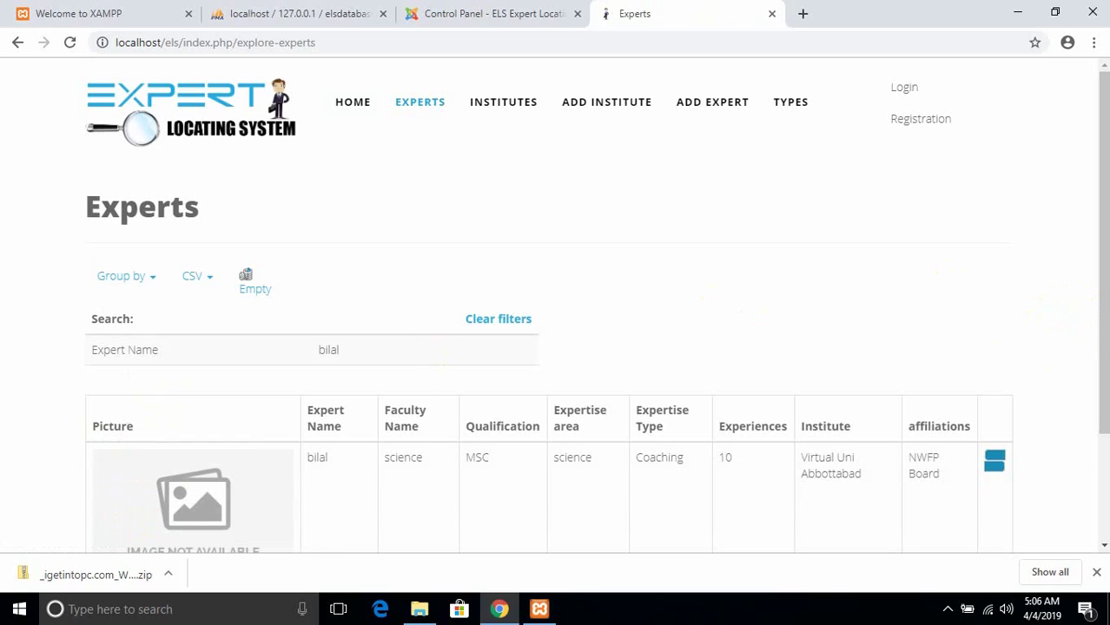
# - Dismiss Chrome's downloads bar below the search results and expand the taskbar's hidden tray icons
pyautogui.scroll(-2, 1090, 317)
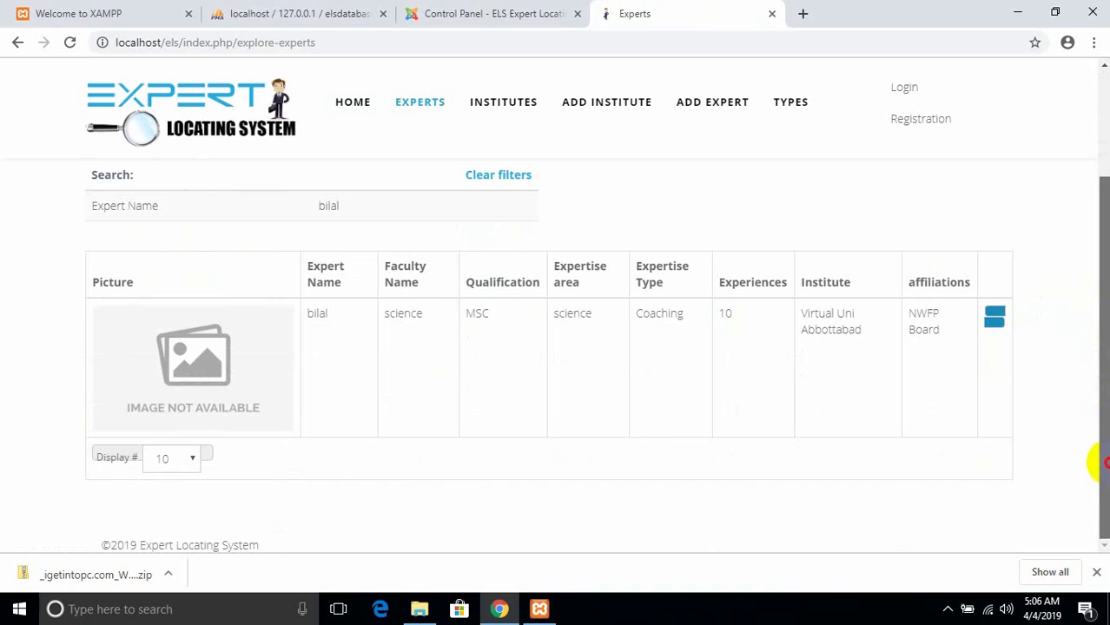
pyautogui.click(1096, 575)
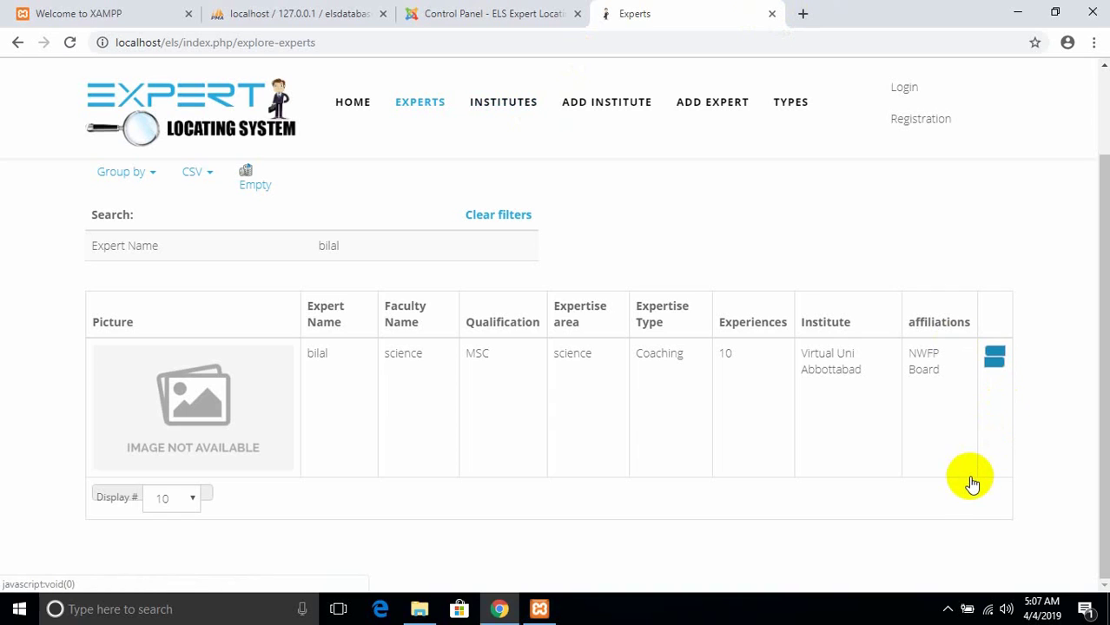
pyautogui.click(950, 610)
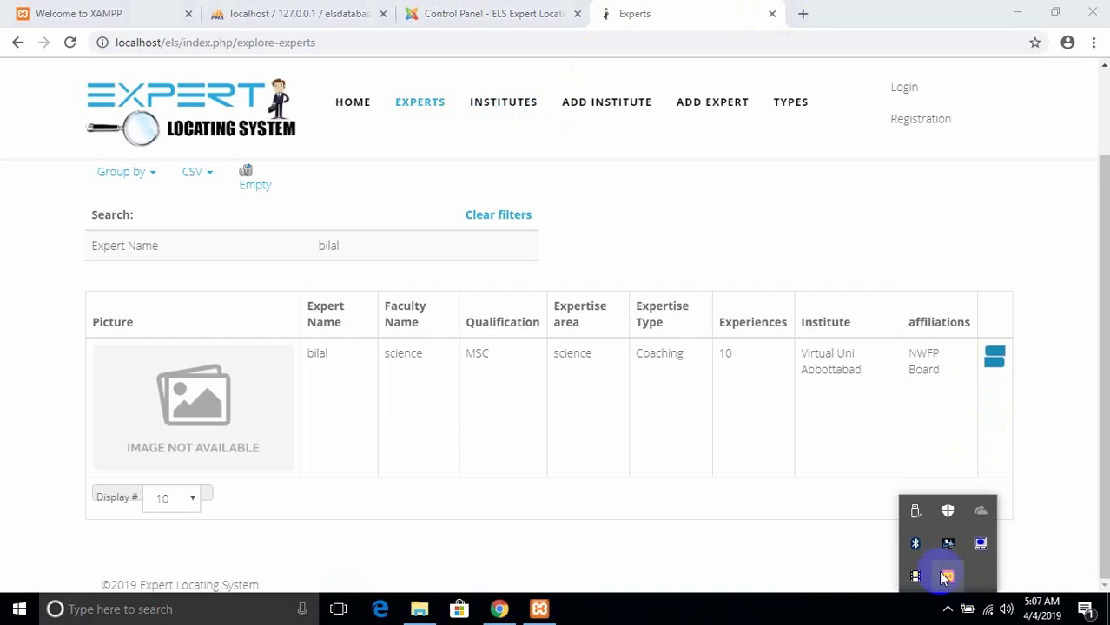